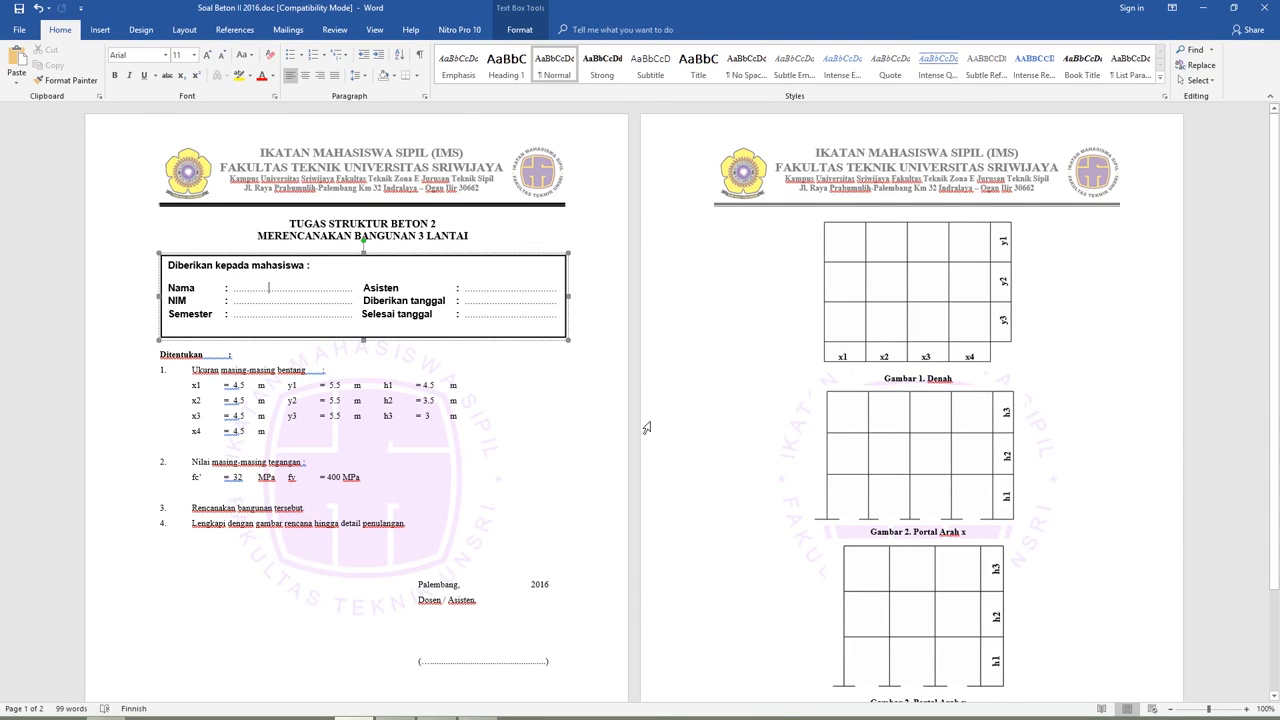
Step: Review the assignment's span, height and material values against the floor plan and the x- and y-direction portal drawings
scroll(548, 414, down, 1)
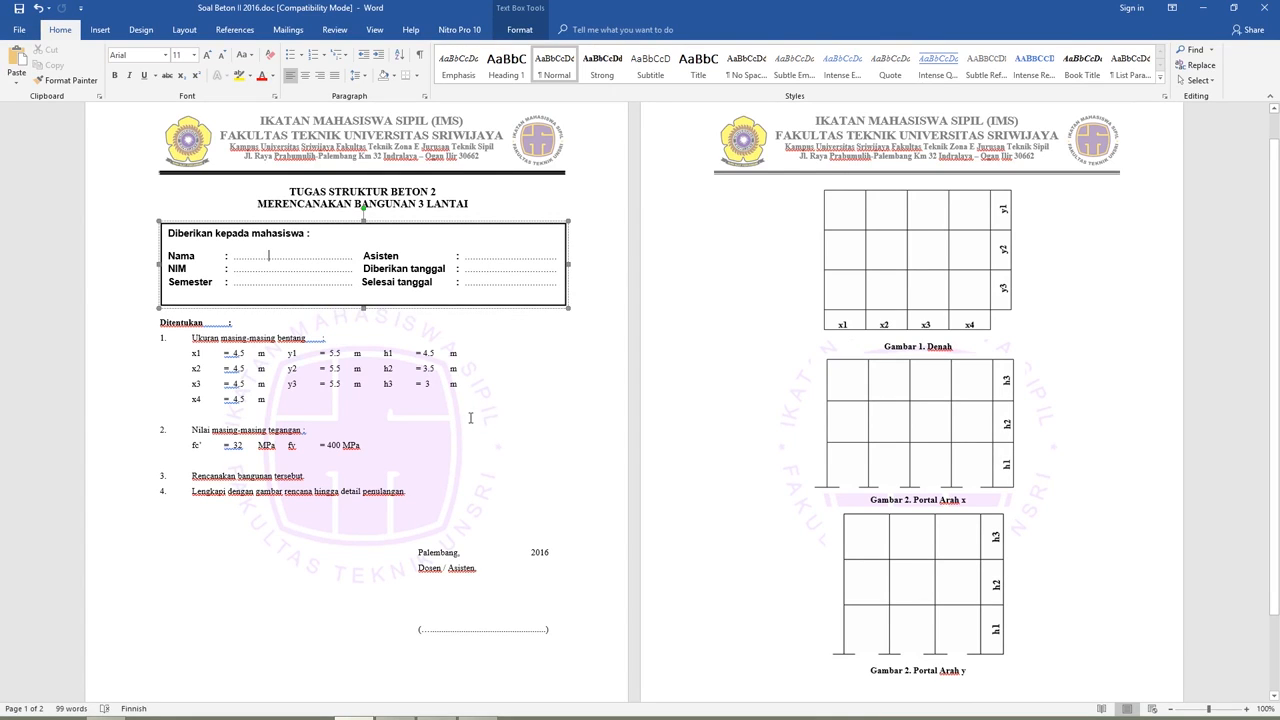
click(466, 381)
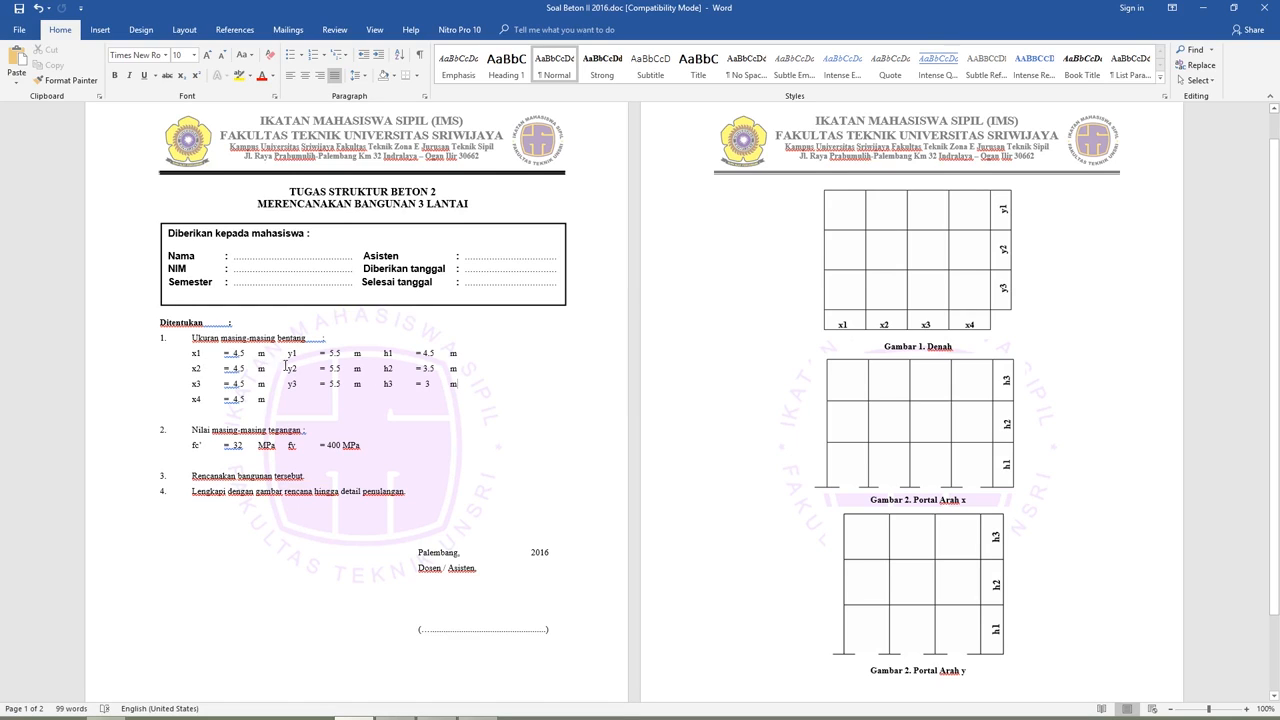
click(470, 387)
click(1100, 258)
drag(192, 353, 205, 400)
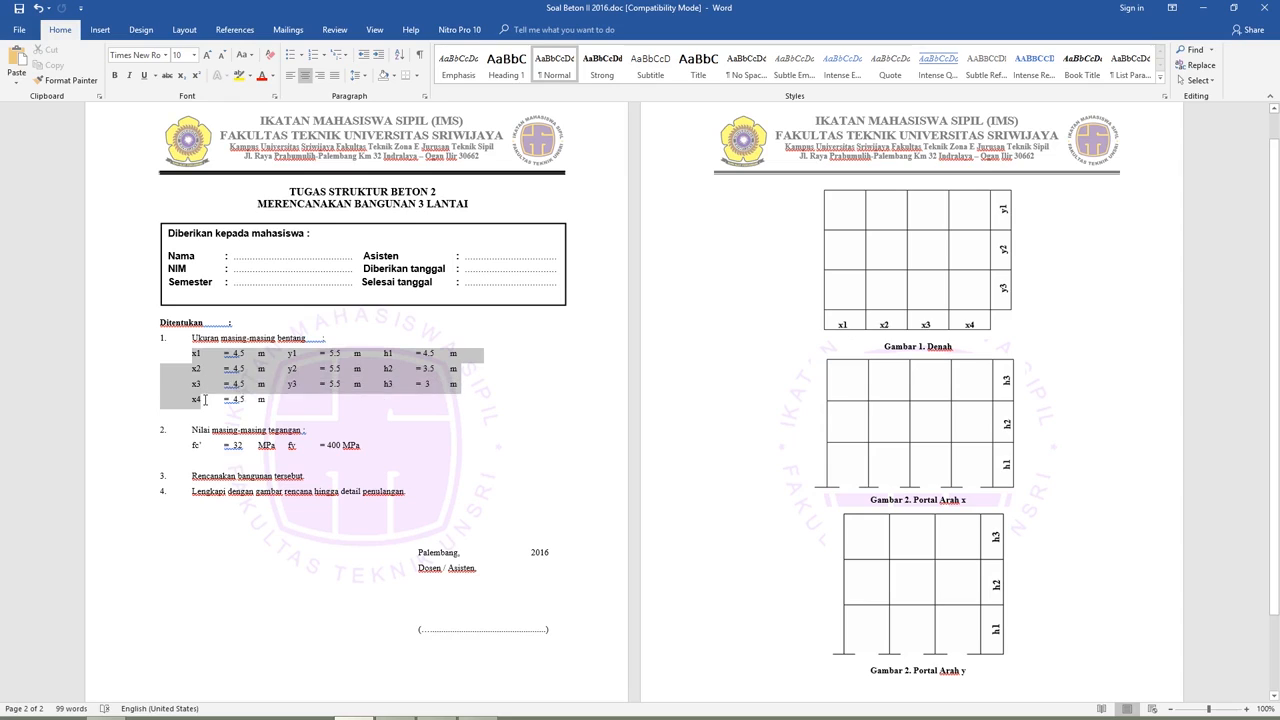
click(201, 396)
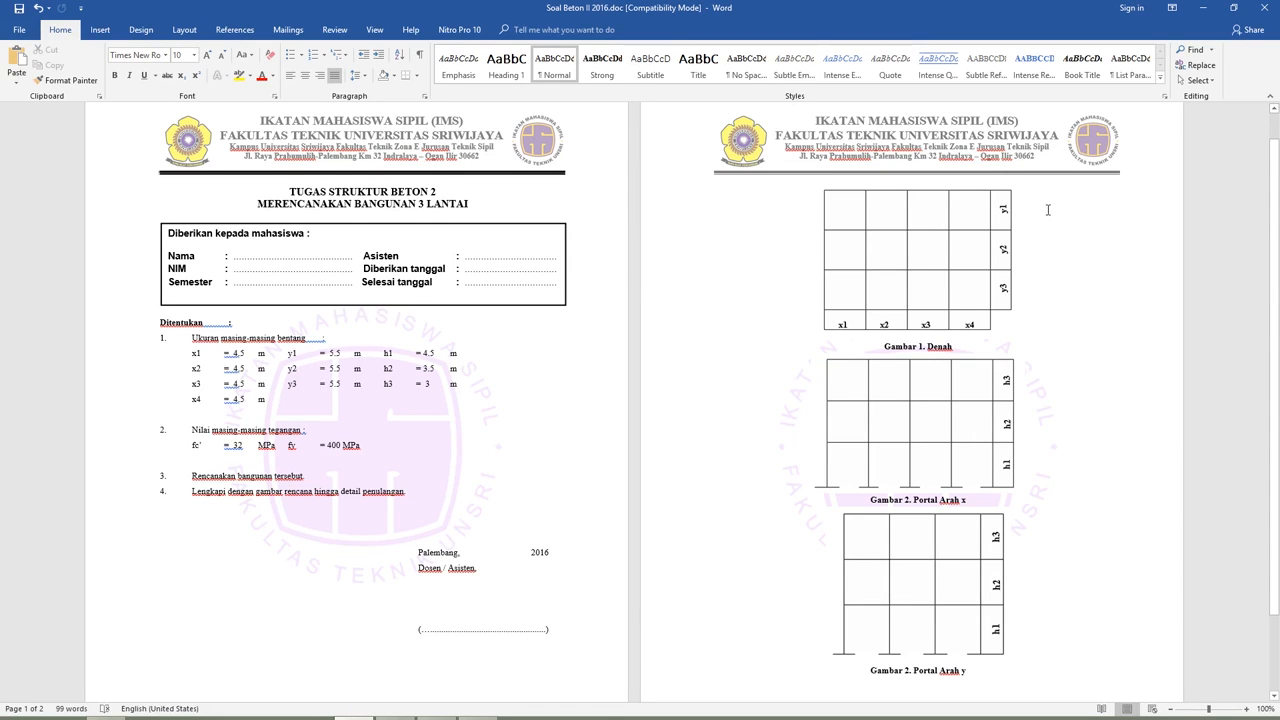
click(857, 314)
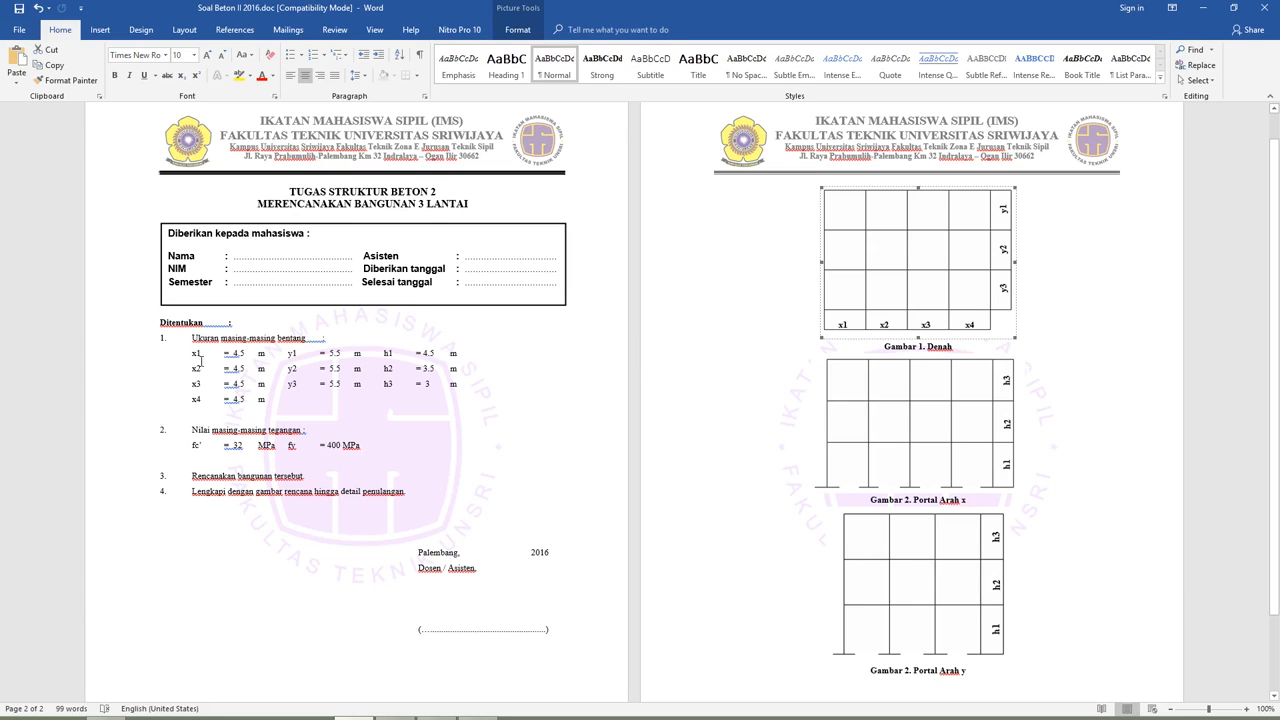
drag(194, 350, 205, 402)
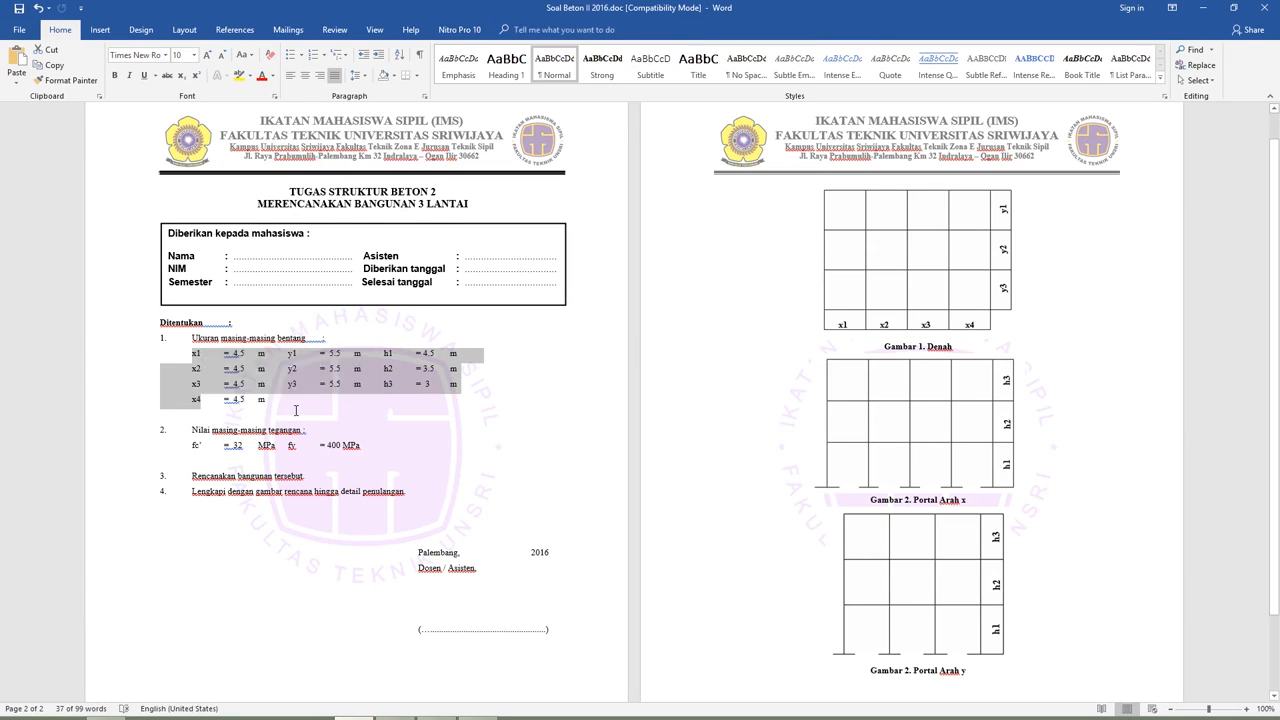
click(280, 412)
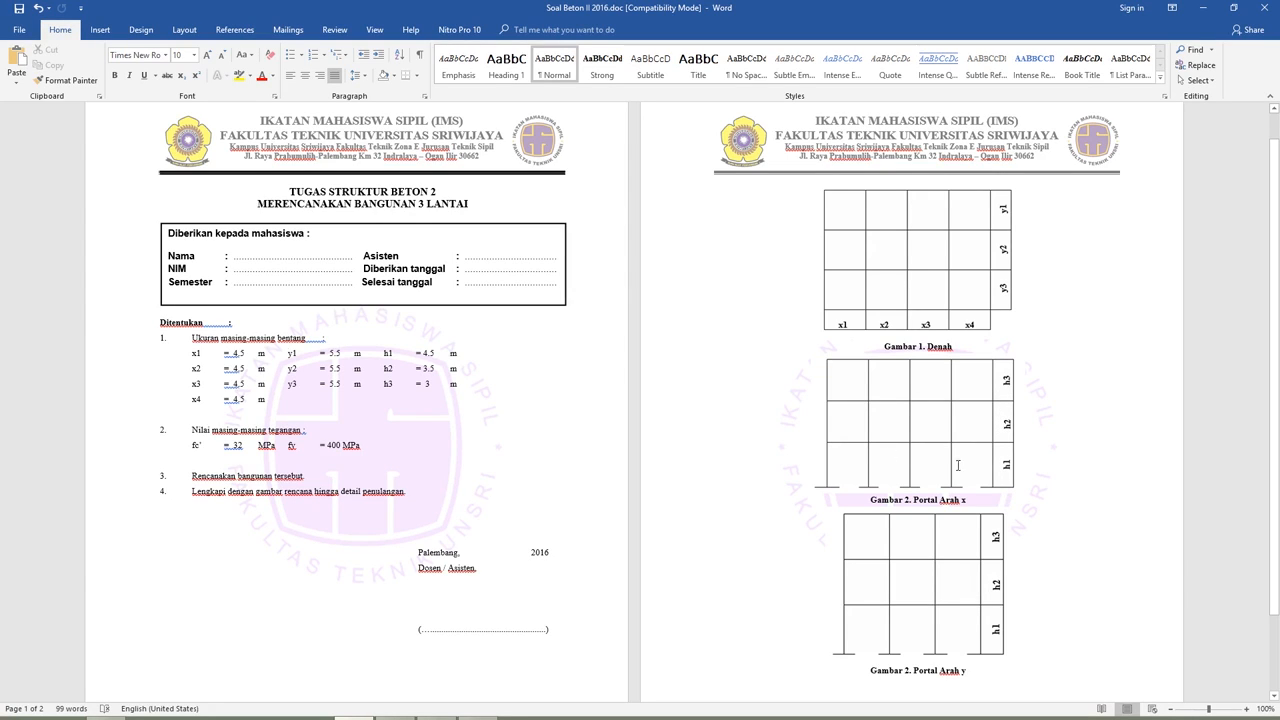
click(404, 354)
click(1065, 516)
scroll(966, 603, down, 2)
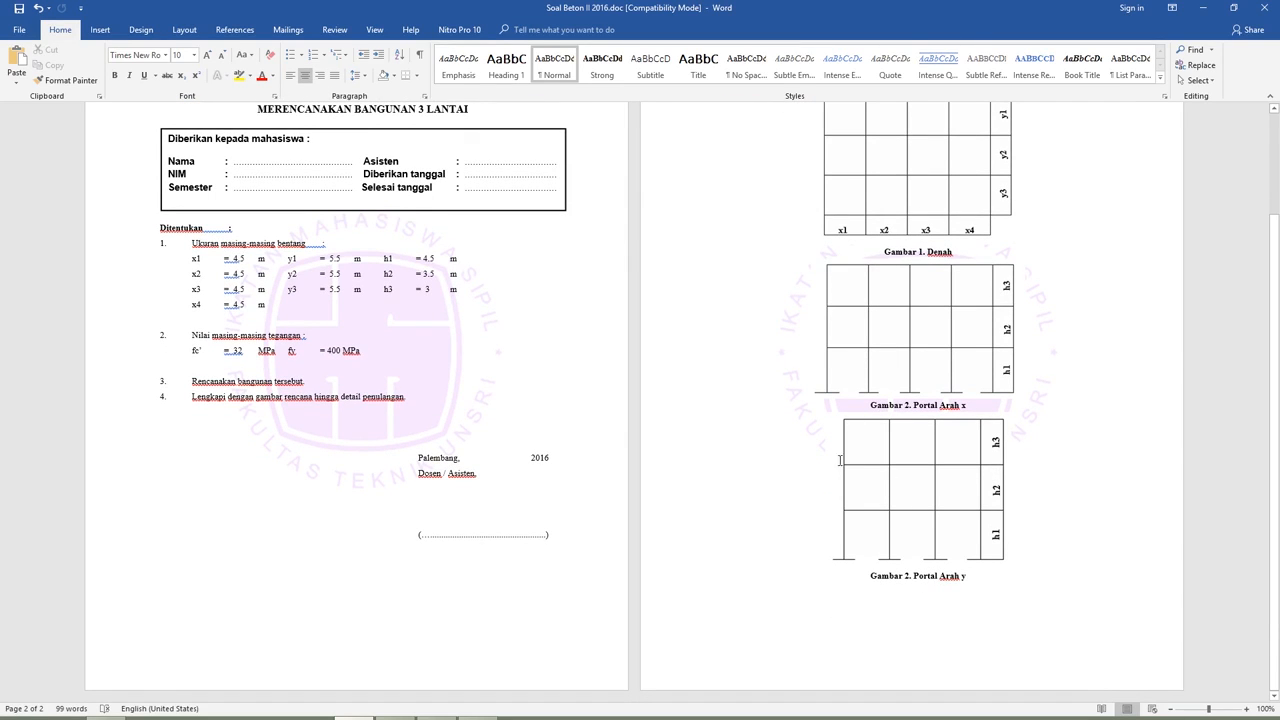
Step: Switch from the assignment document to SAP2000 and maximize its empty model window
drag(735, 8, 785, 64)
drag(338, 533, 515, 0)
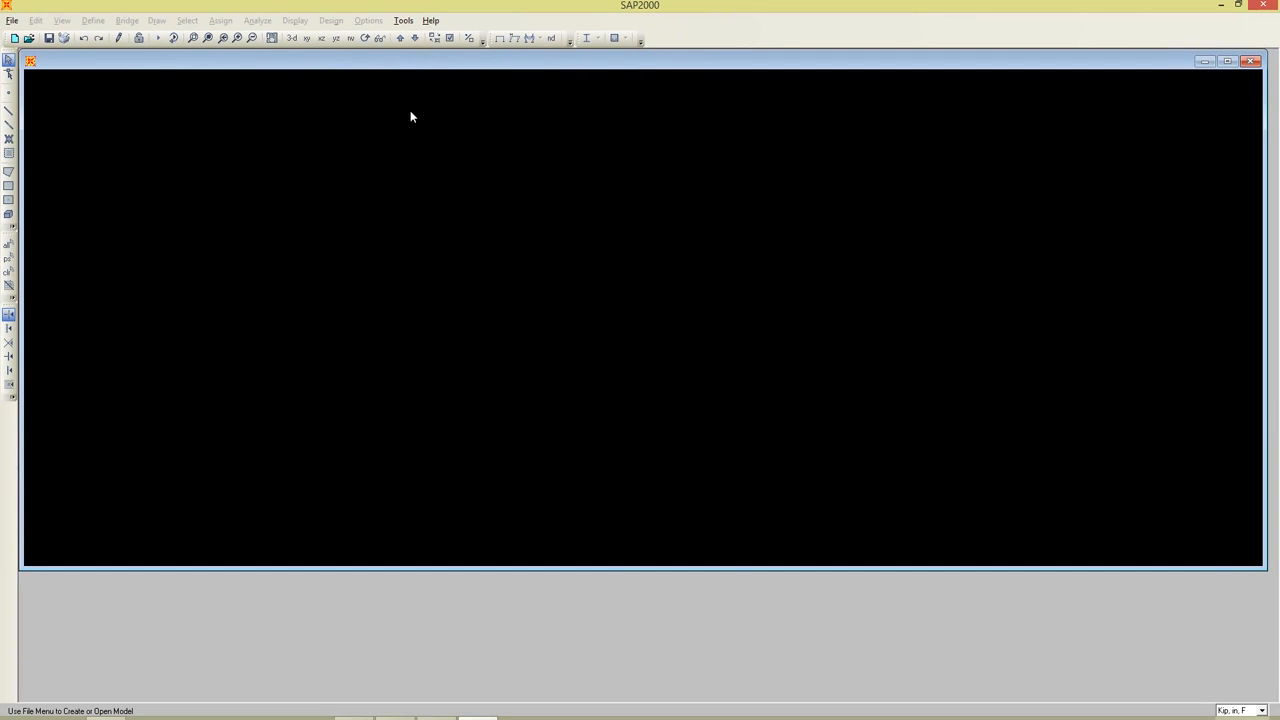
click(1227, 62)
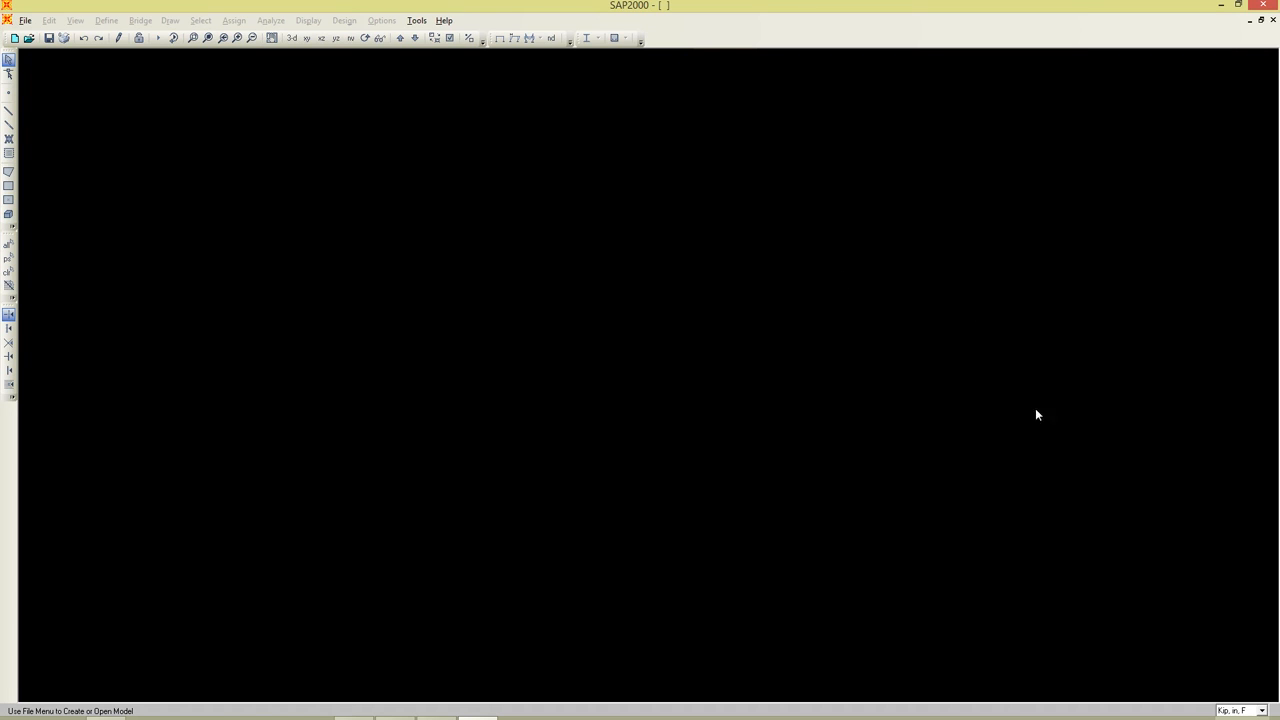
Step: Set the SAP2000 working units to KN, m, C
click(1240, 710)
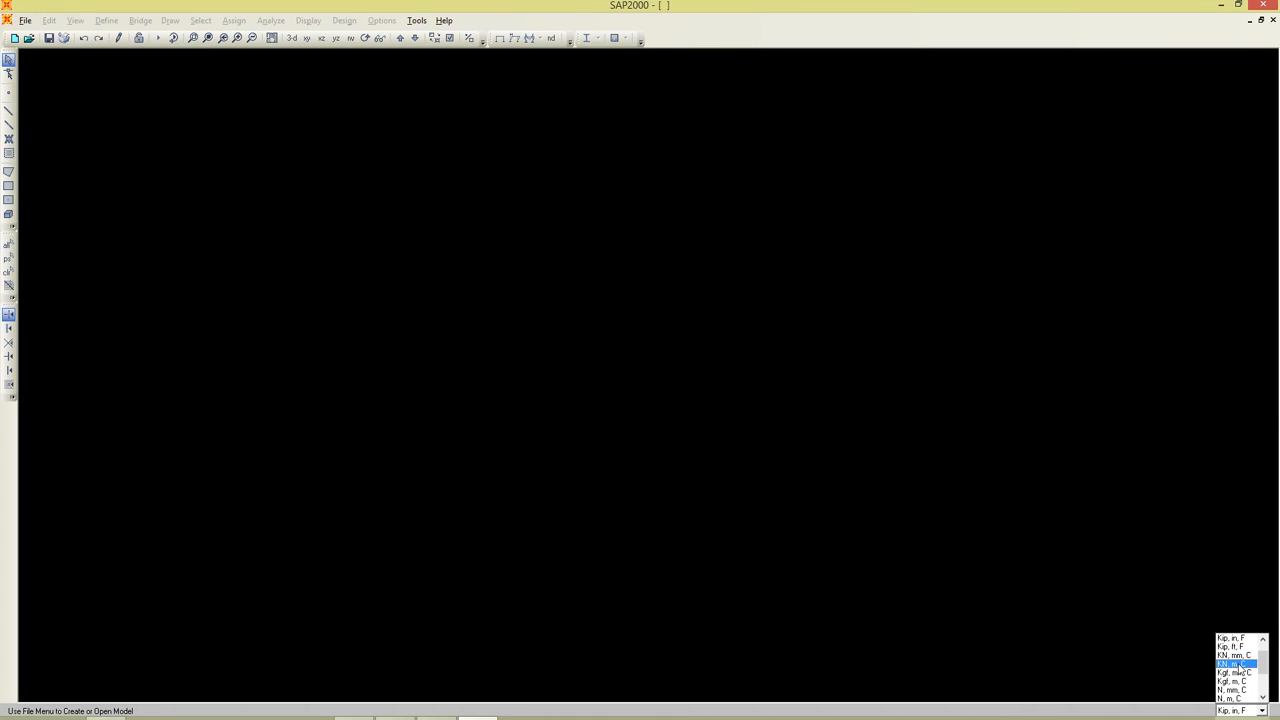
click(768, 8)
drag(805, 6, 773, 36)
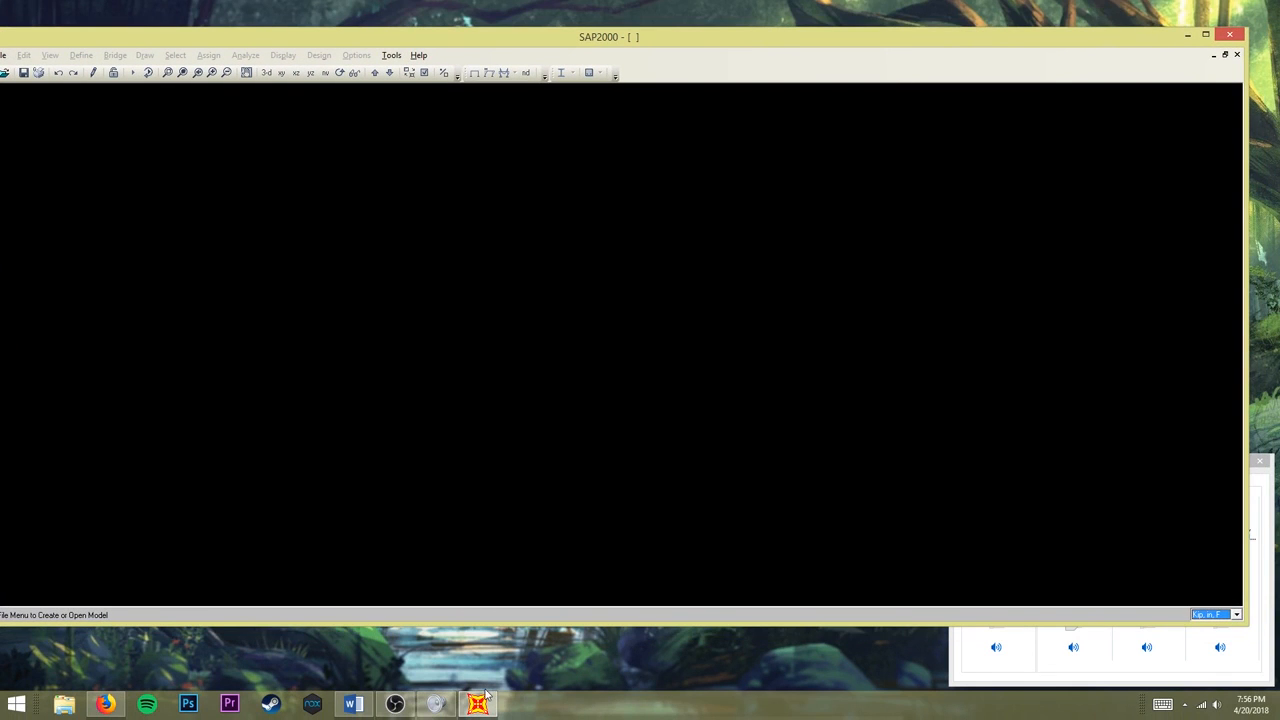
click(353, 704)
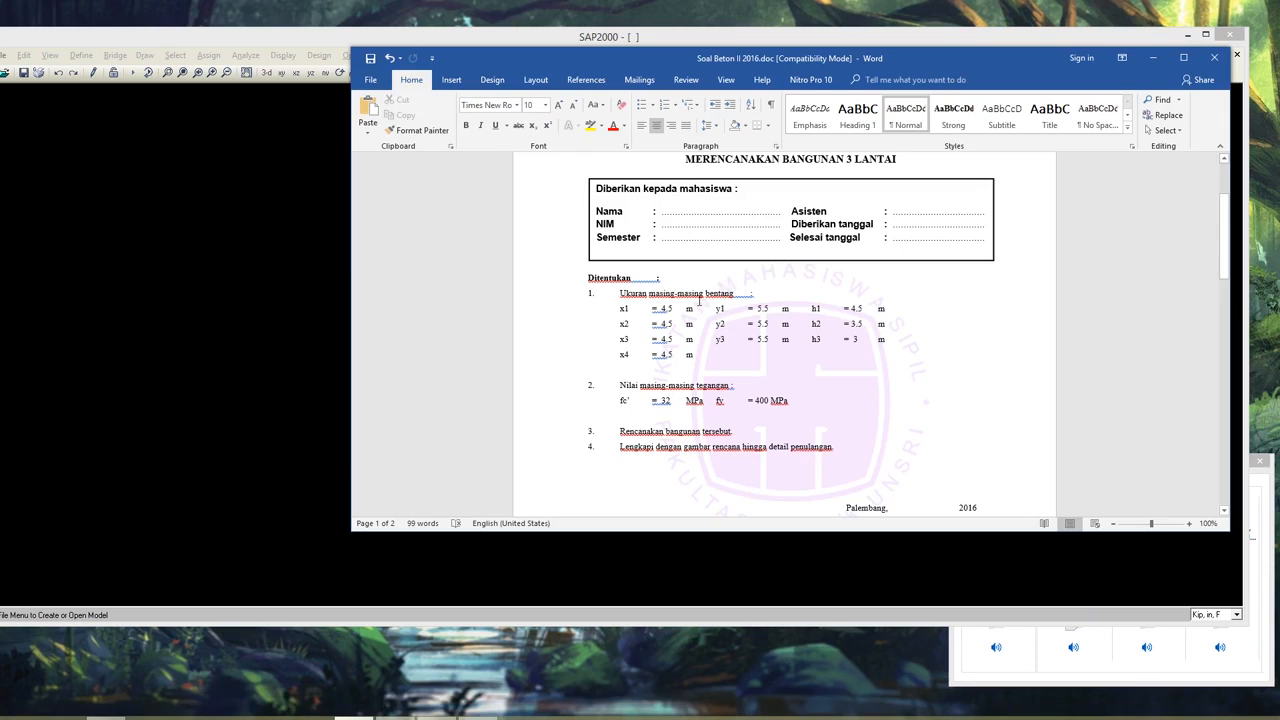
click(714, 38)
click(1202, 611)
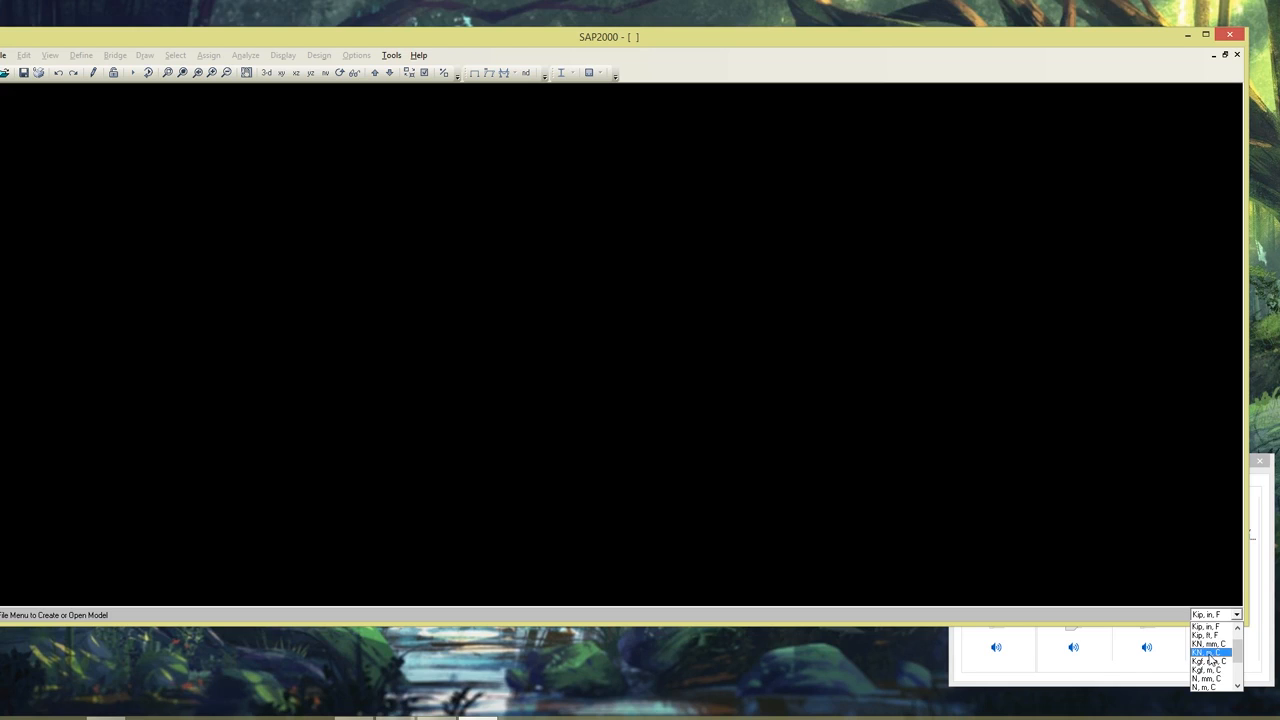
click(1209, 653)
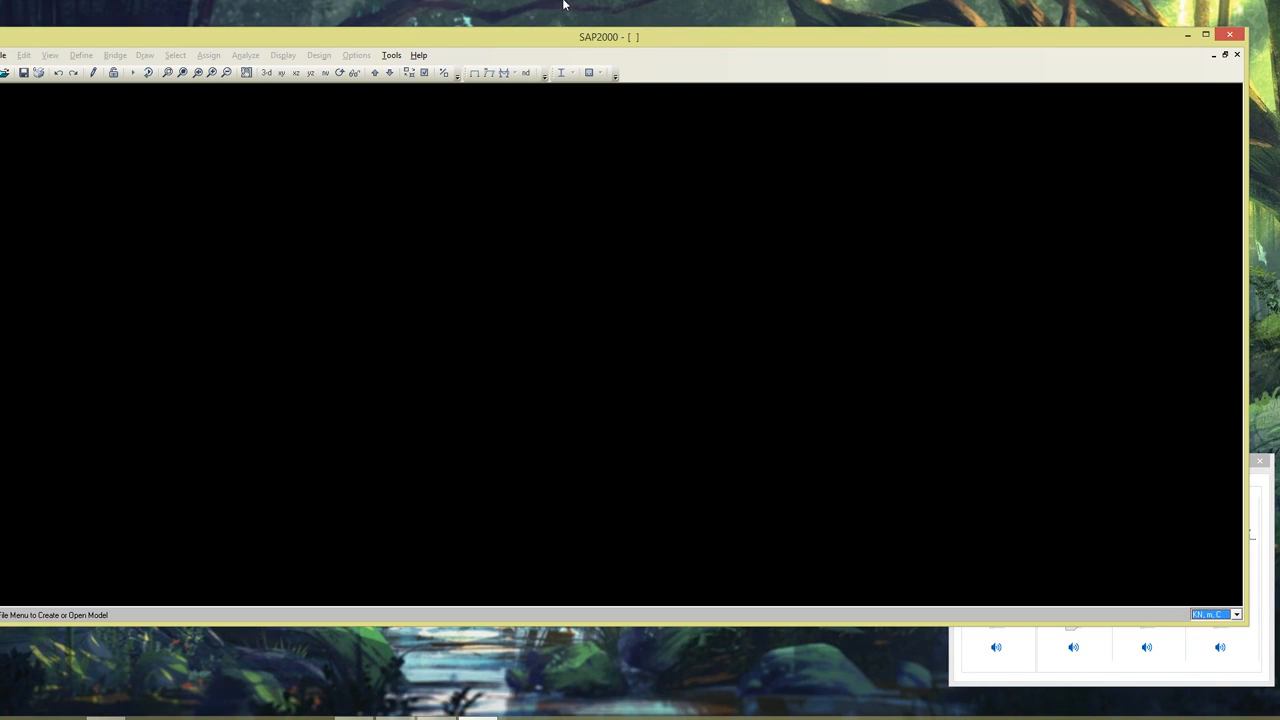
Step: Maximize SAP2000 and start a new model from the 3D Frames template
drag(549, 44, 578, 1)
click(25, 21)
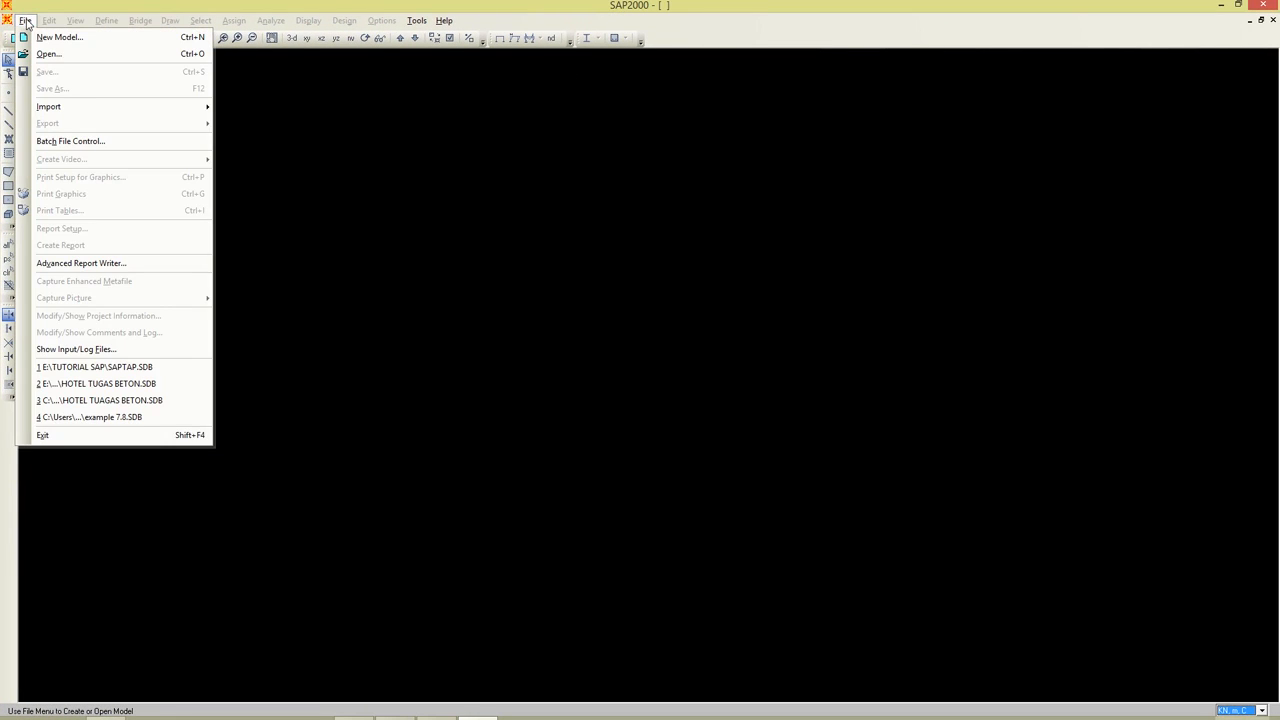
click(45, 37)
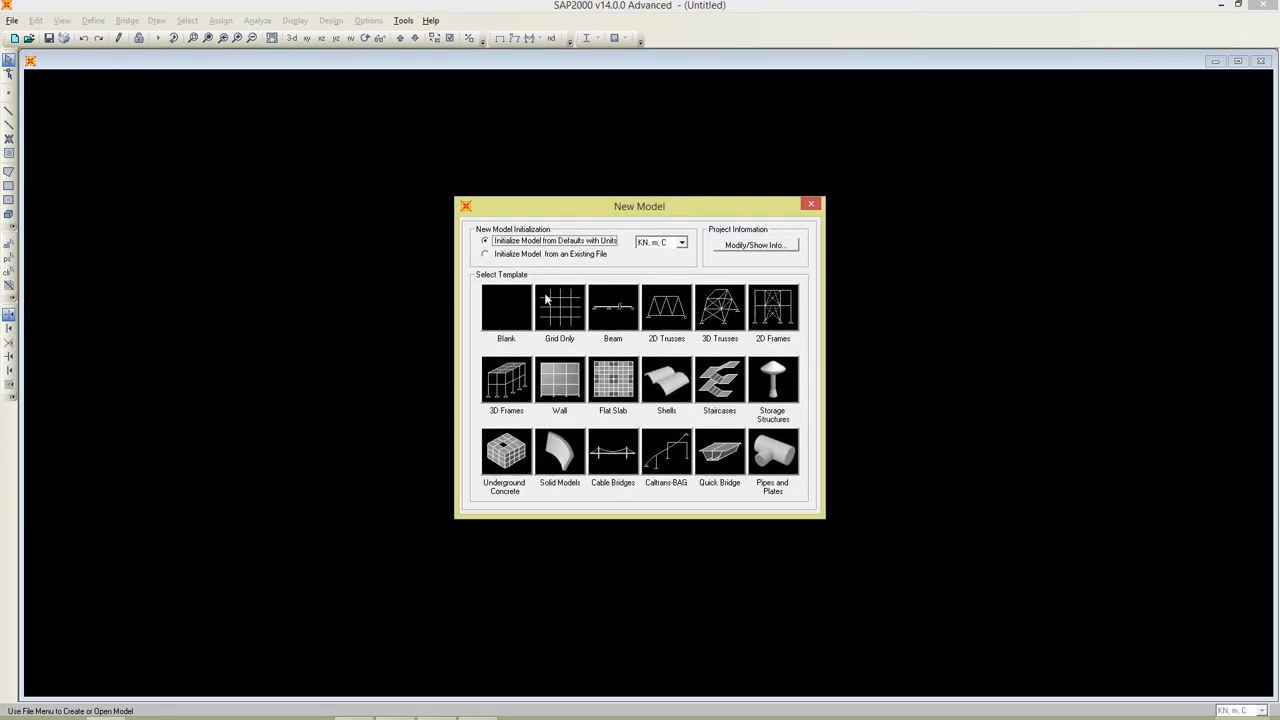
drag(606, 211, 643, 190)
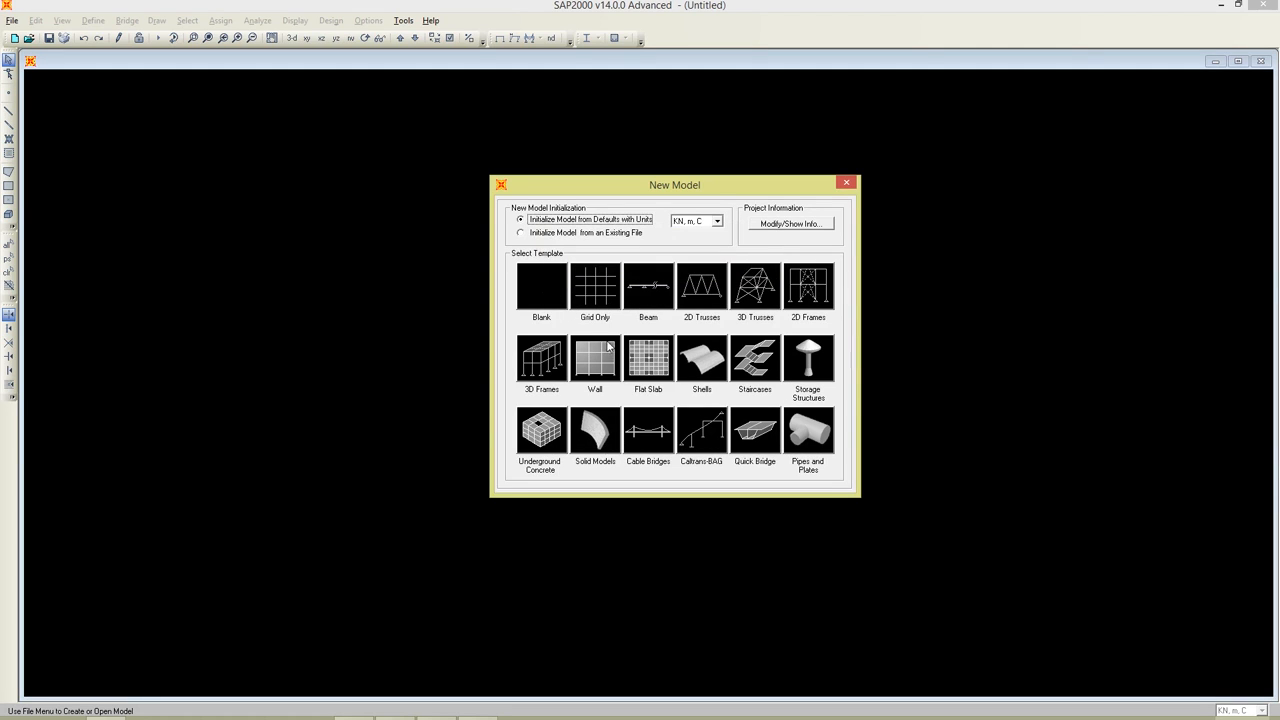
click(536, 348)
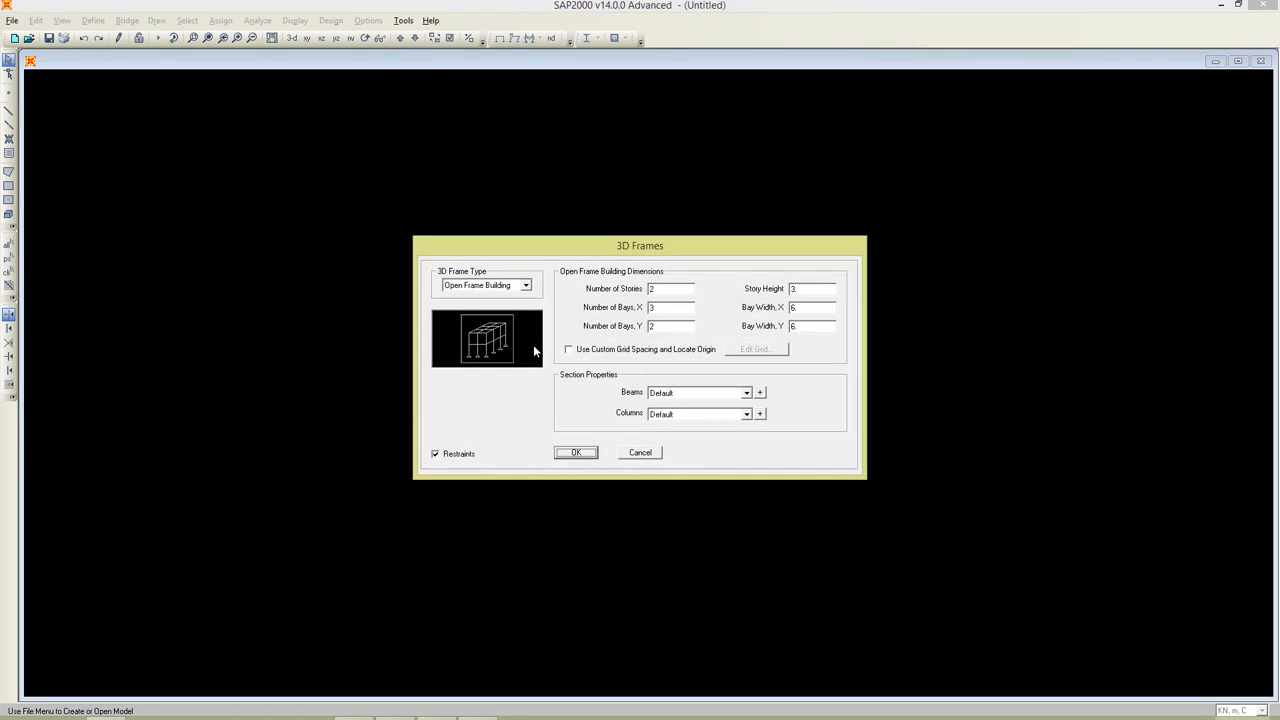
Step: Consult the Word assignment and set the 3D frame's number of stories to 3
drag(609, 244, 616, 169)
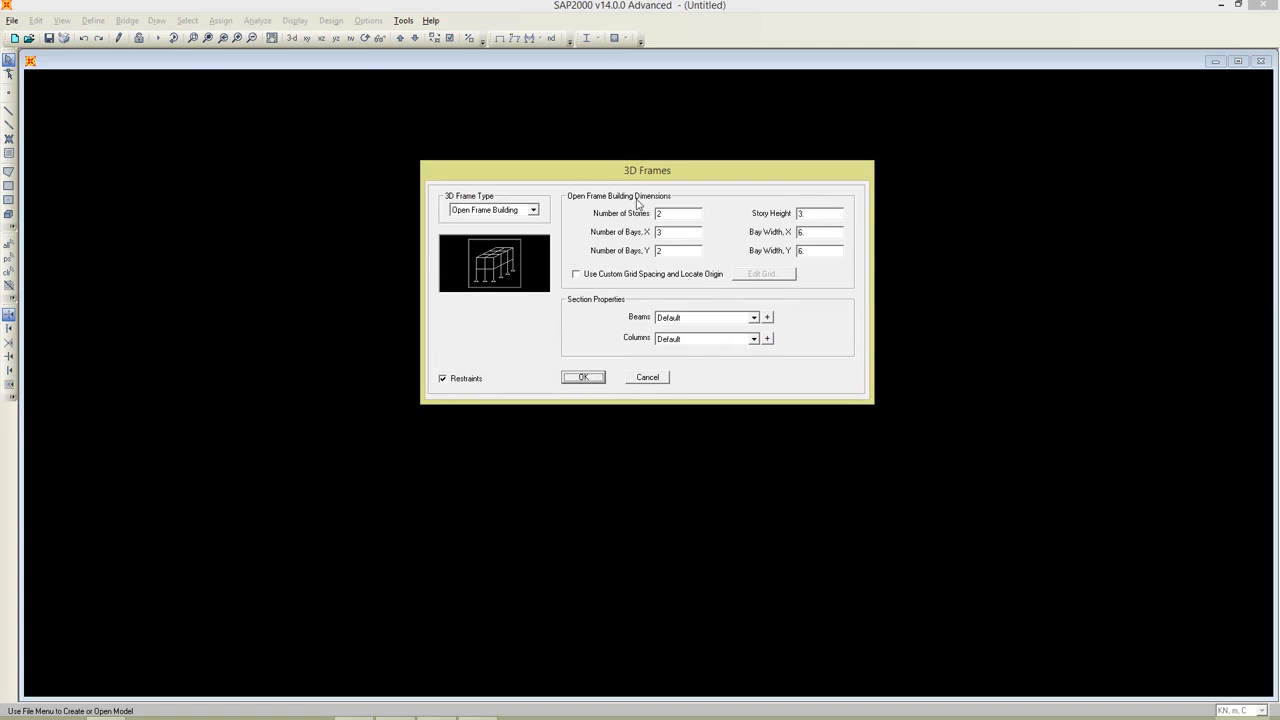
double_click(688, 213)
double_click(814, 215)
double_click(676, 216)
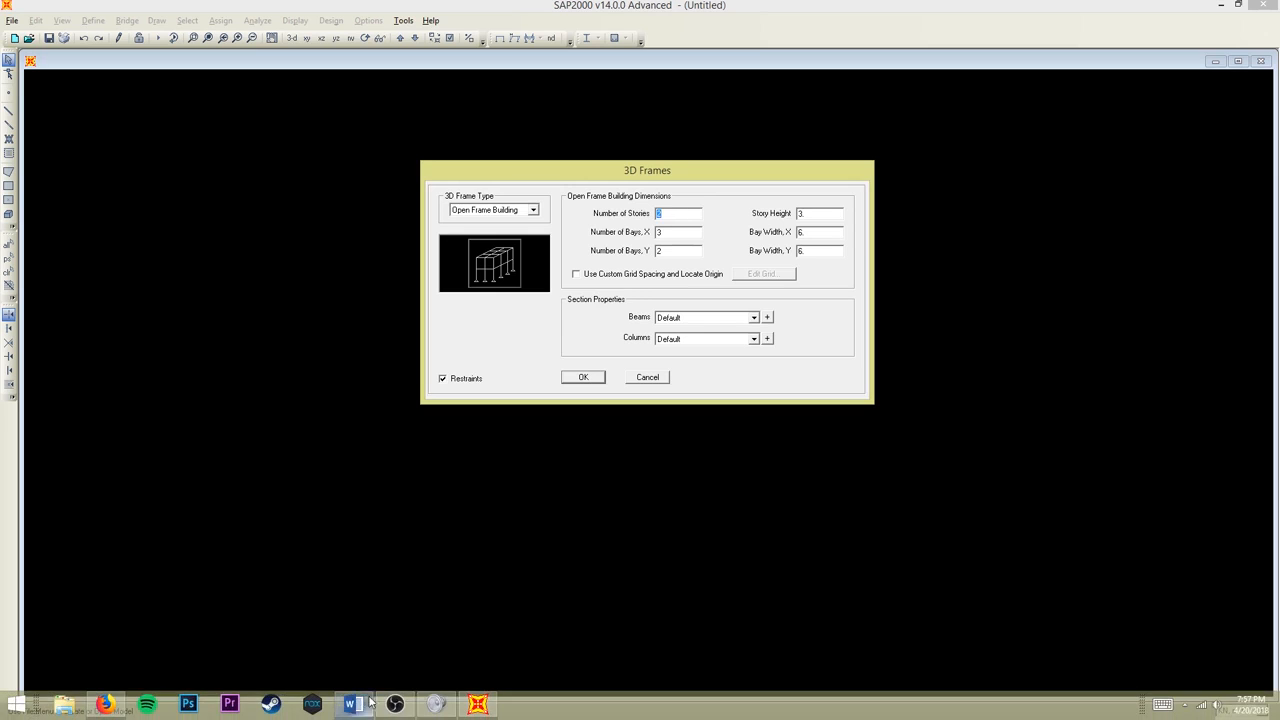
click(356, 708)
drag(888, 58, 621, 204)
scroll(605, 428, up, 3)
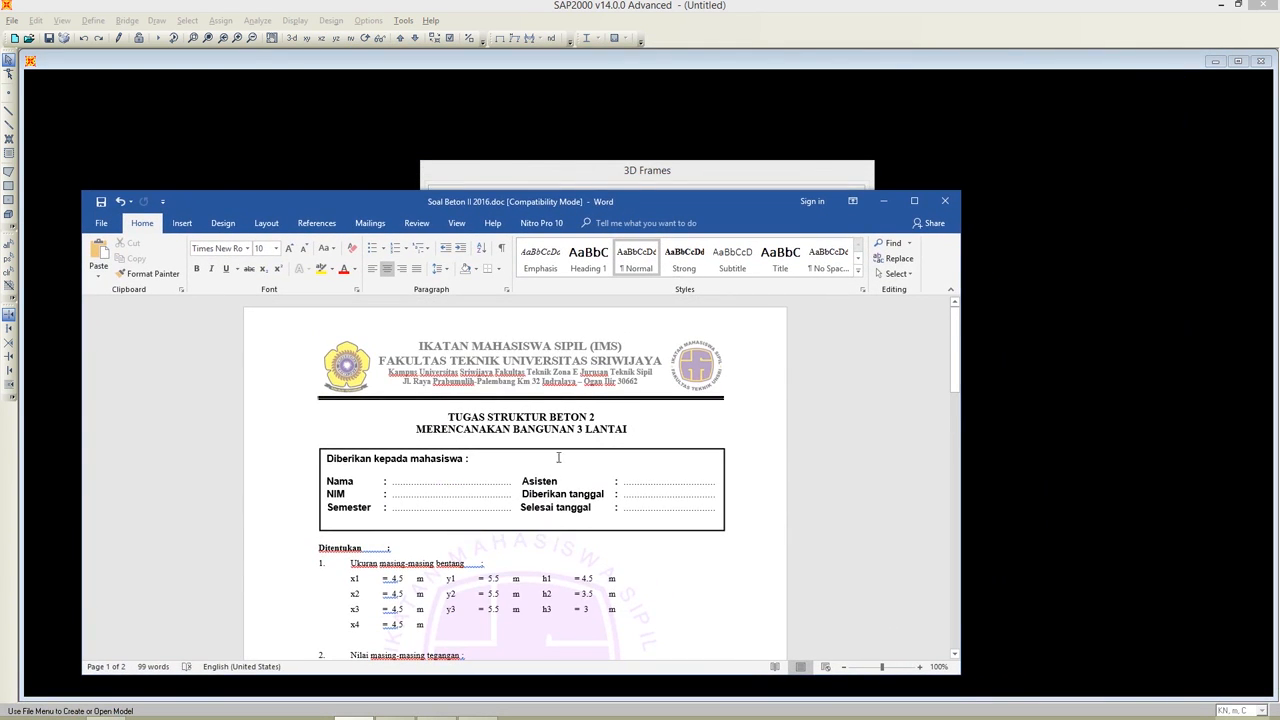
click(690, 172)
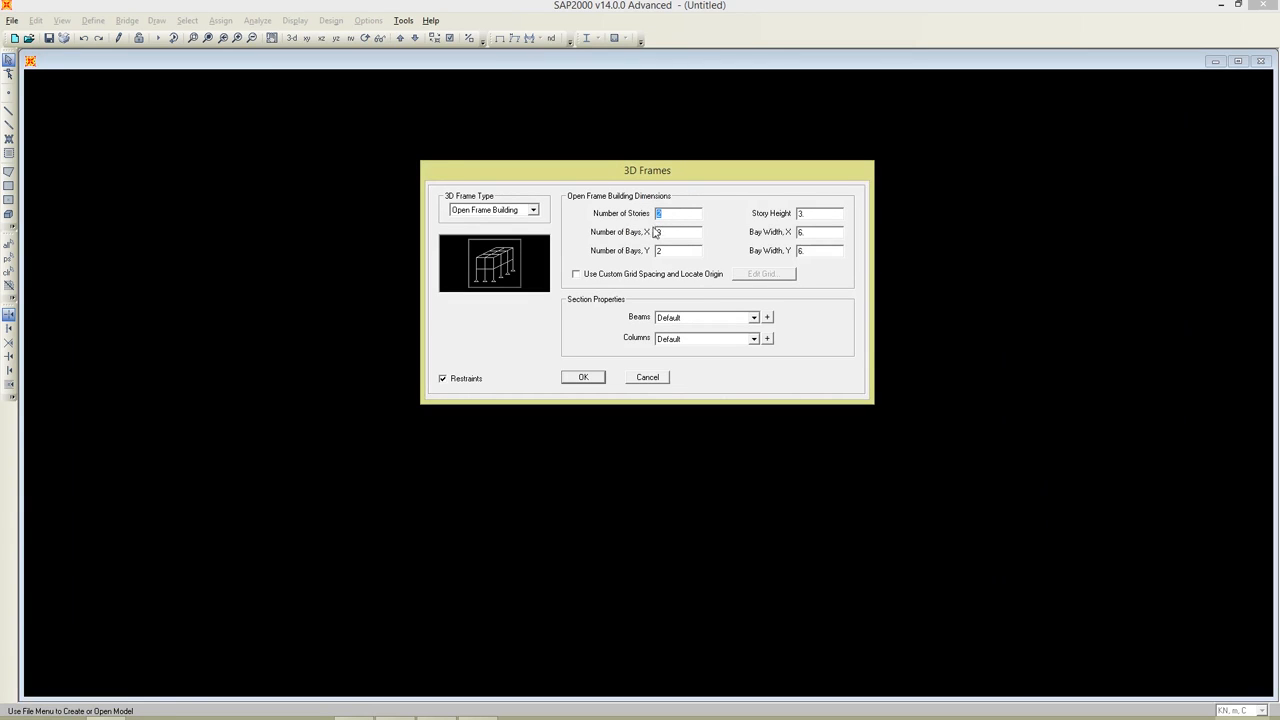
text(3)
key(alt+Tab)
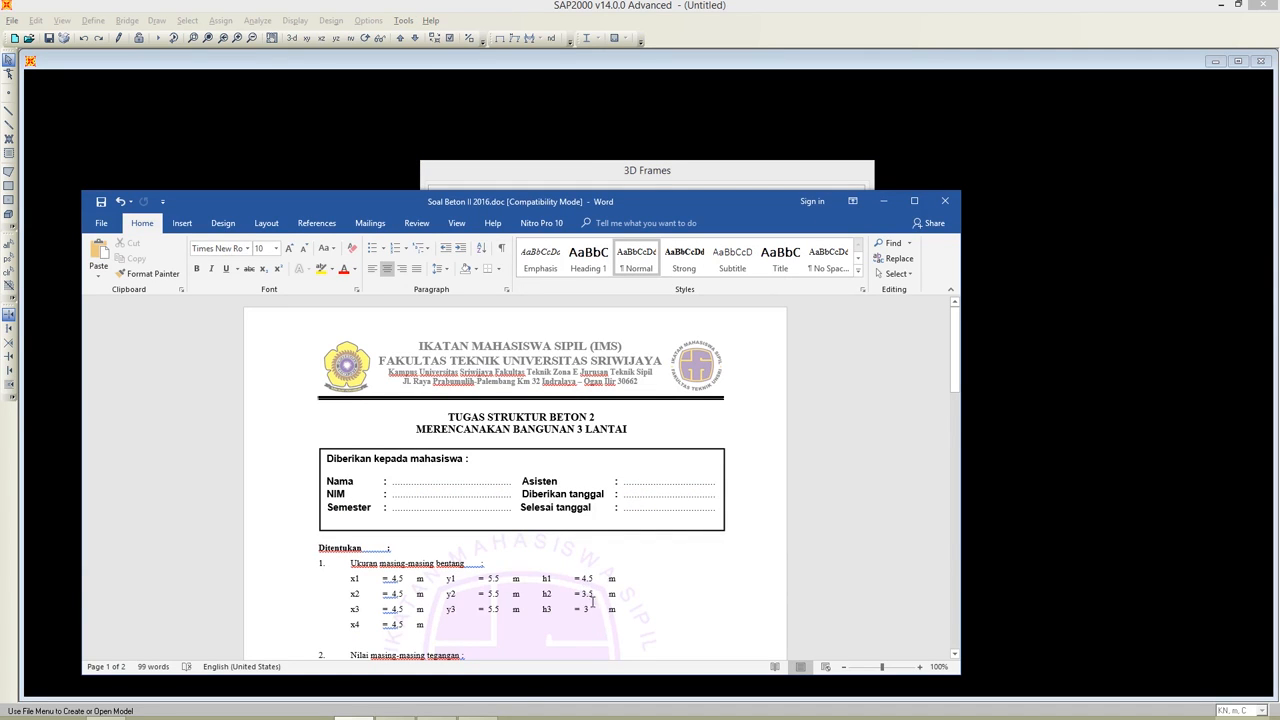
click(630, 174)
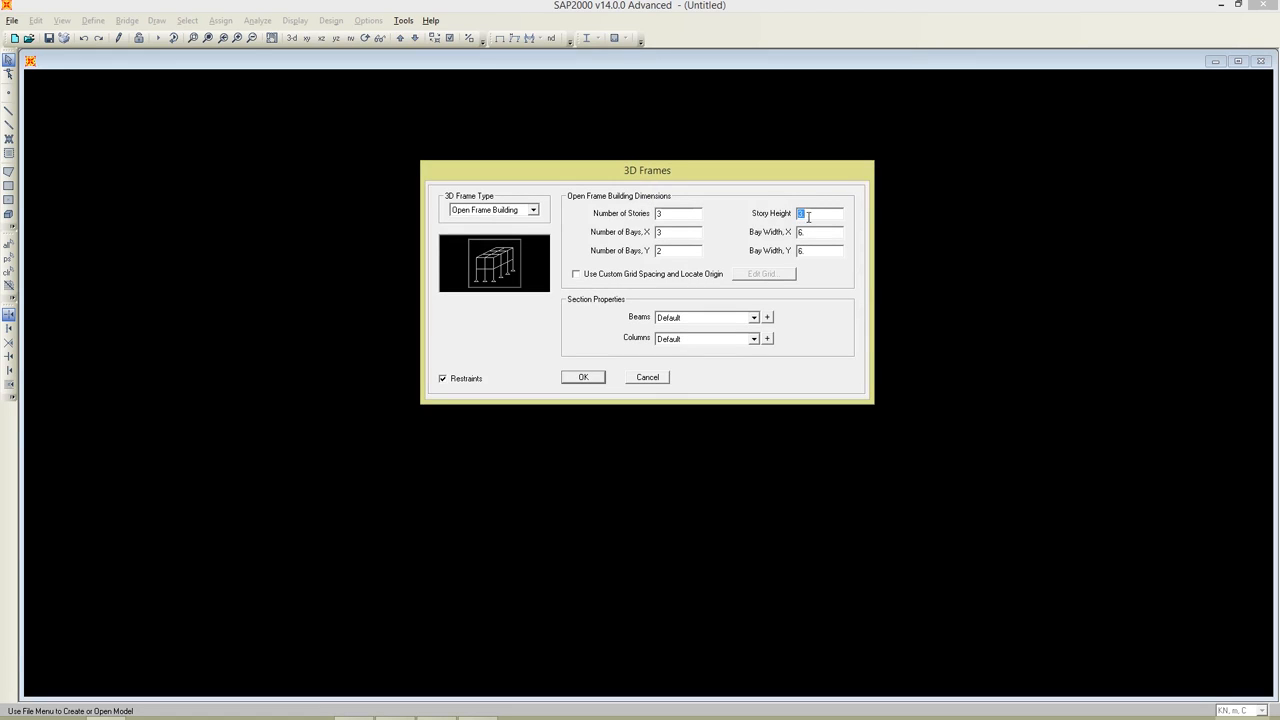
Step: Check the plan and portal drawings in the Word assignment and set the frame's number of bays along X to 4
double_click(680, 231)
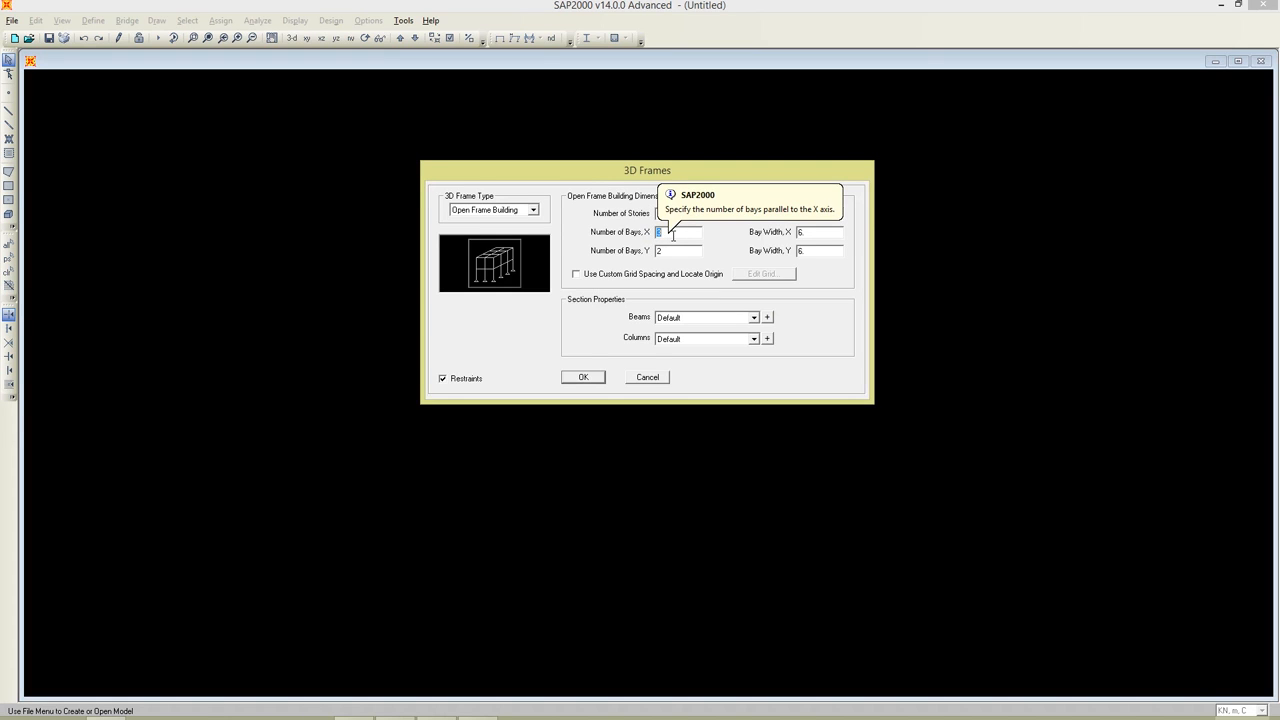
key(alt+Tab)
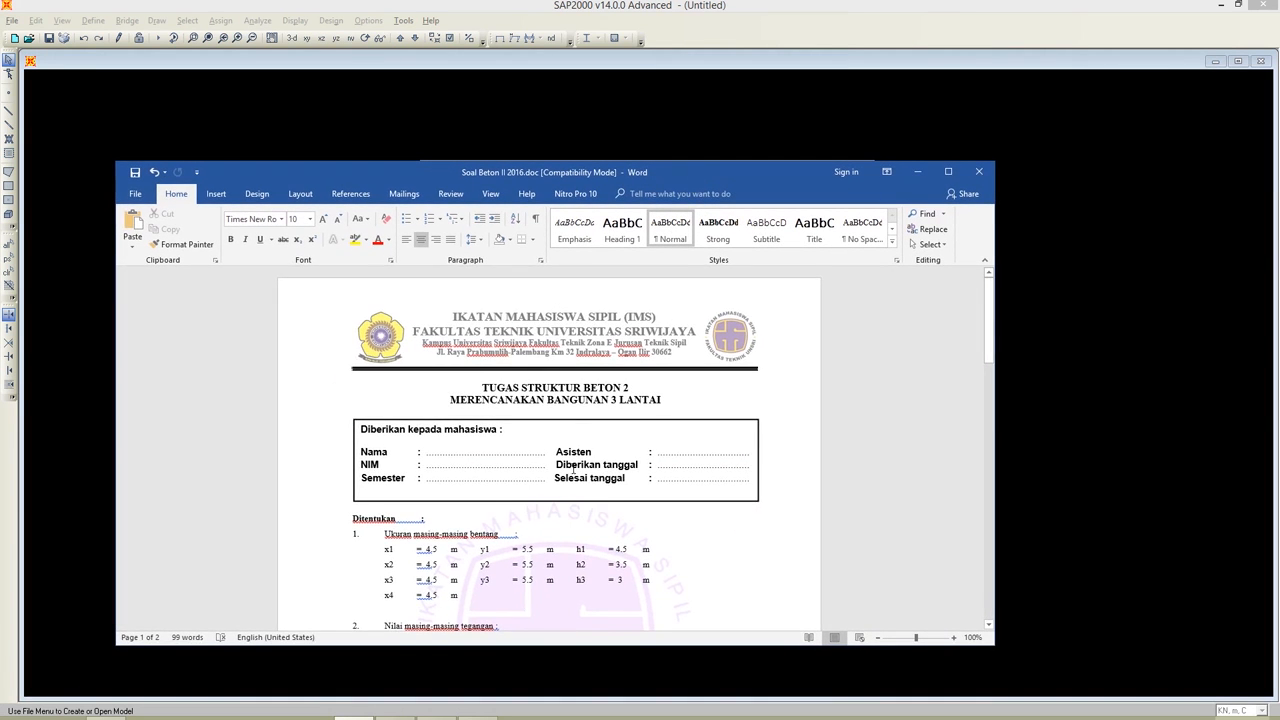
scroll(573, 478, down, 3)
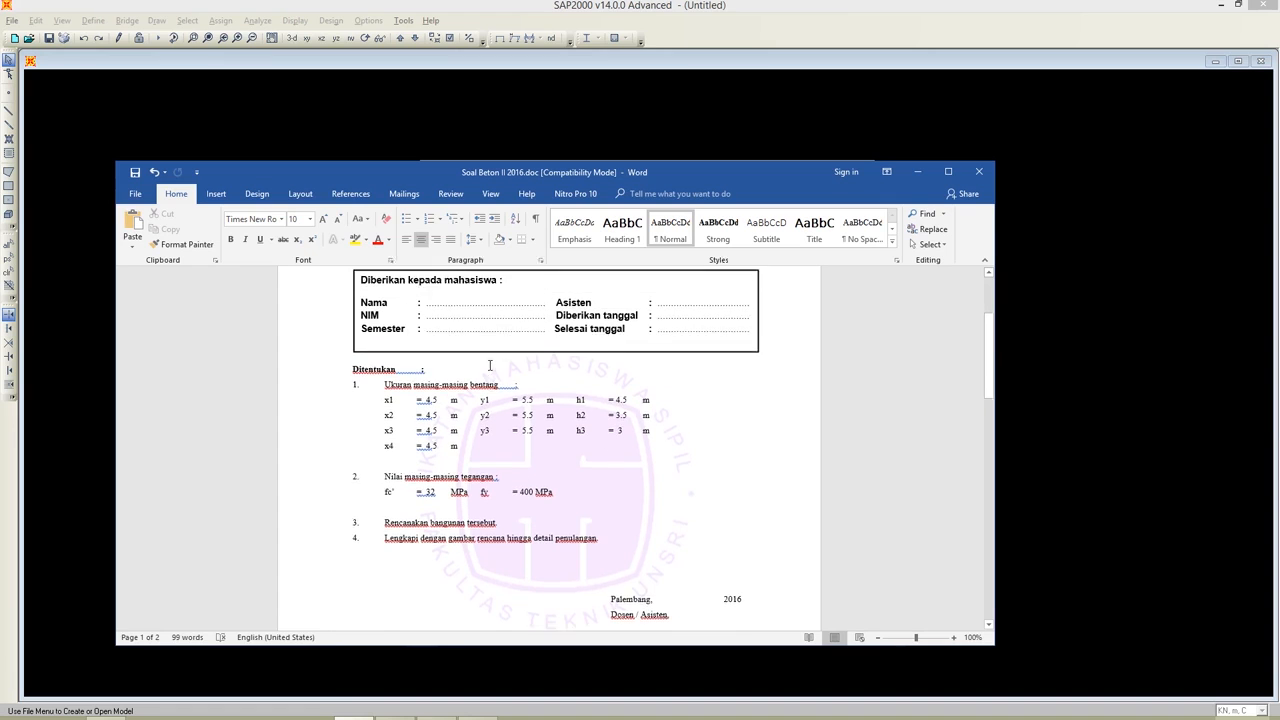
scroll(490, 365, up, 1)
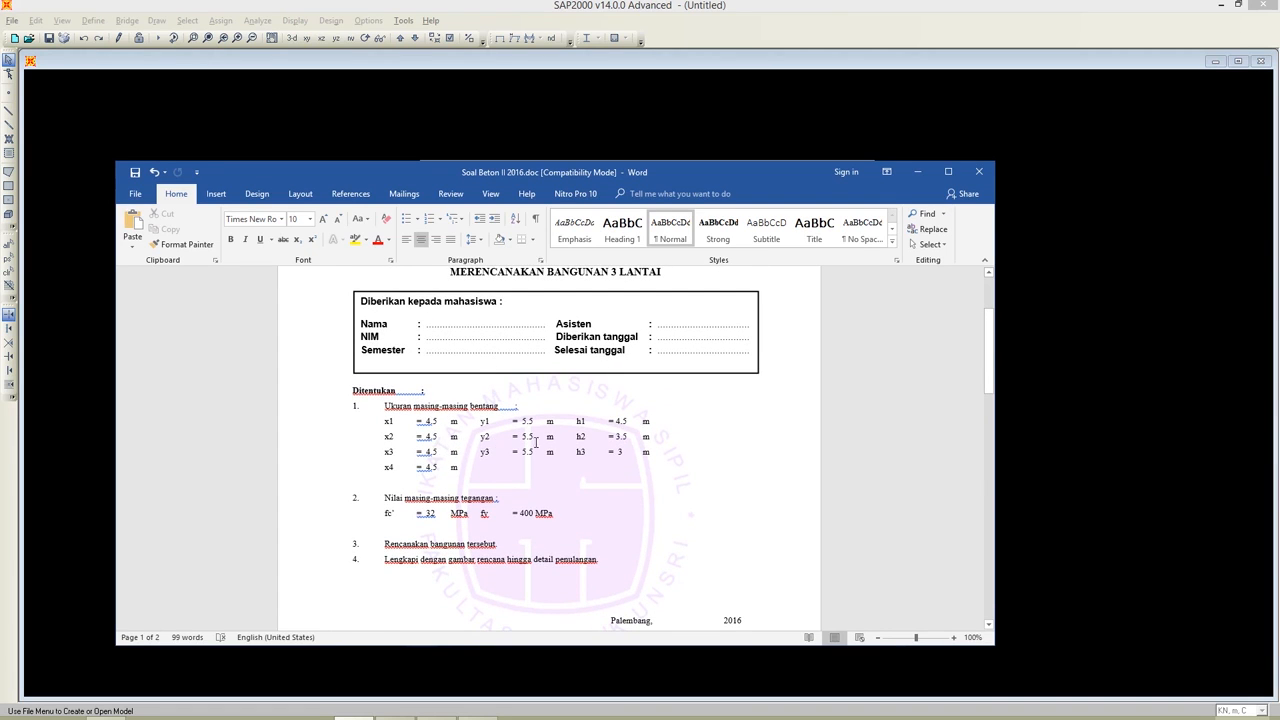
scroll(566, 445, down, 12)
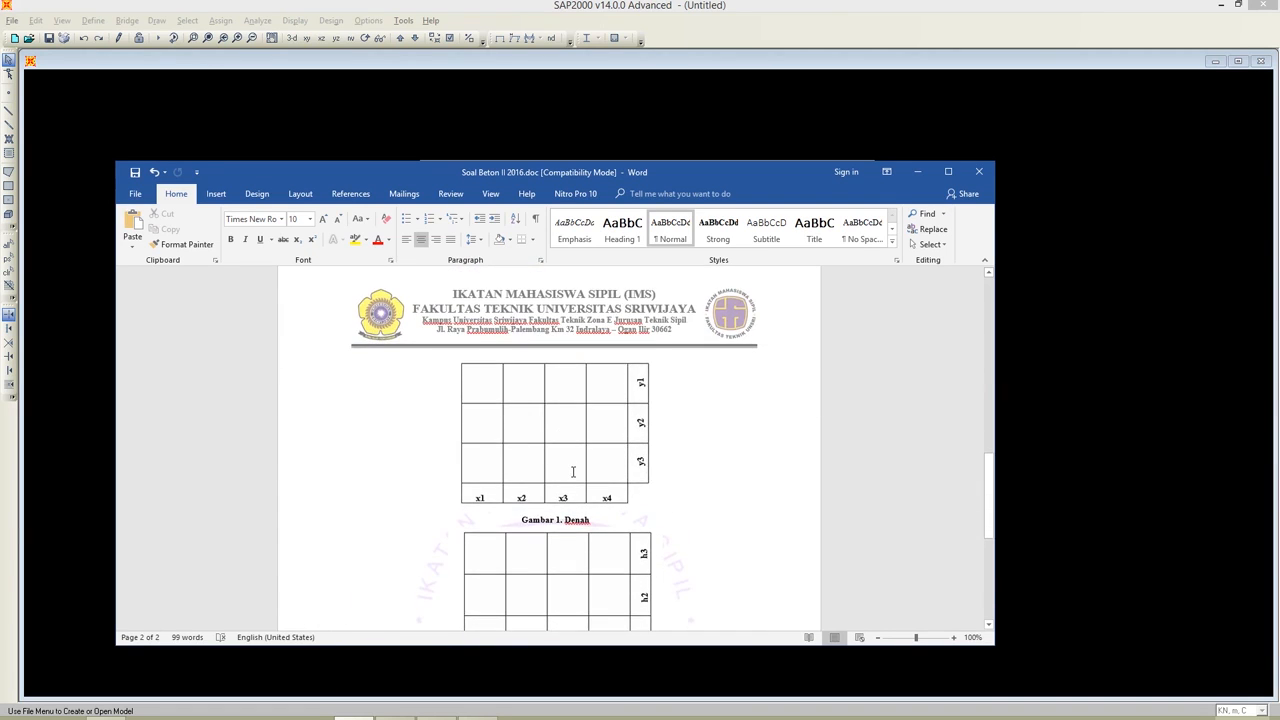
scroll(573, 471, down, 3)
scroll(704, 486, up, 3)
scroll(590, 520, down, 4)
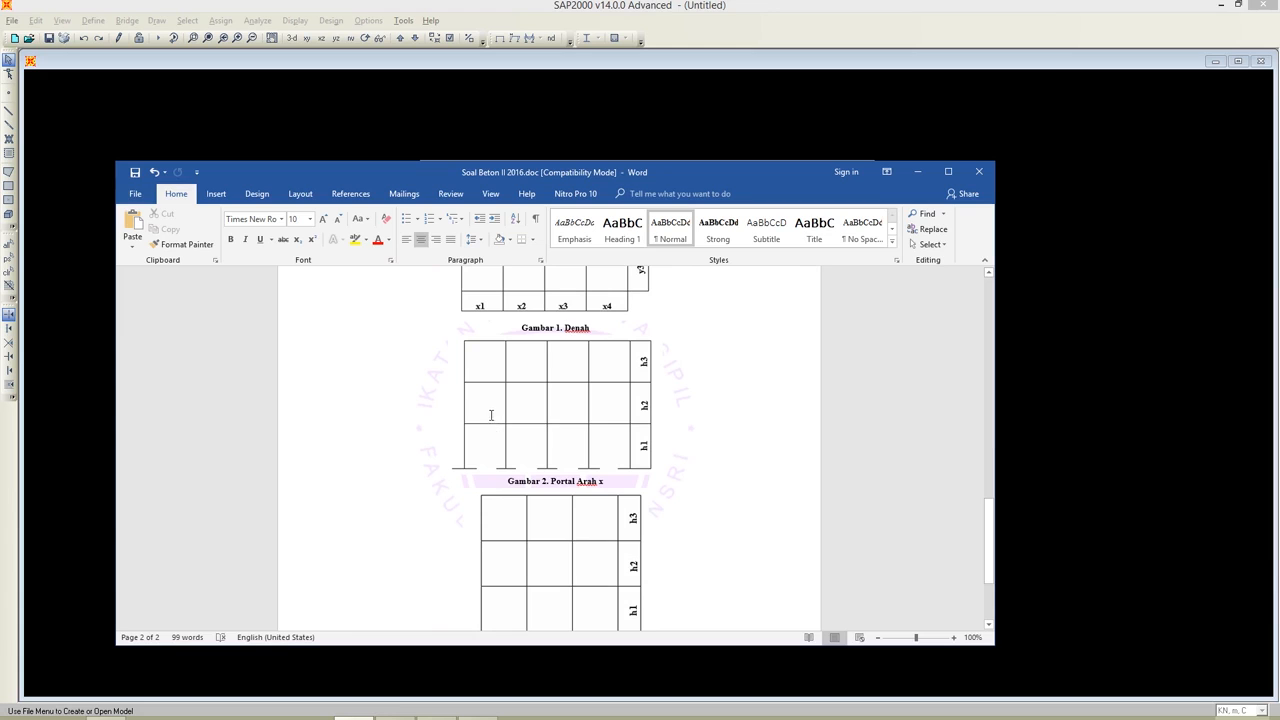
key(alt+Tab)
text(4)
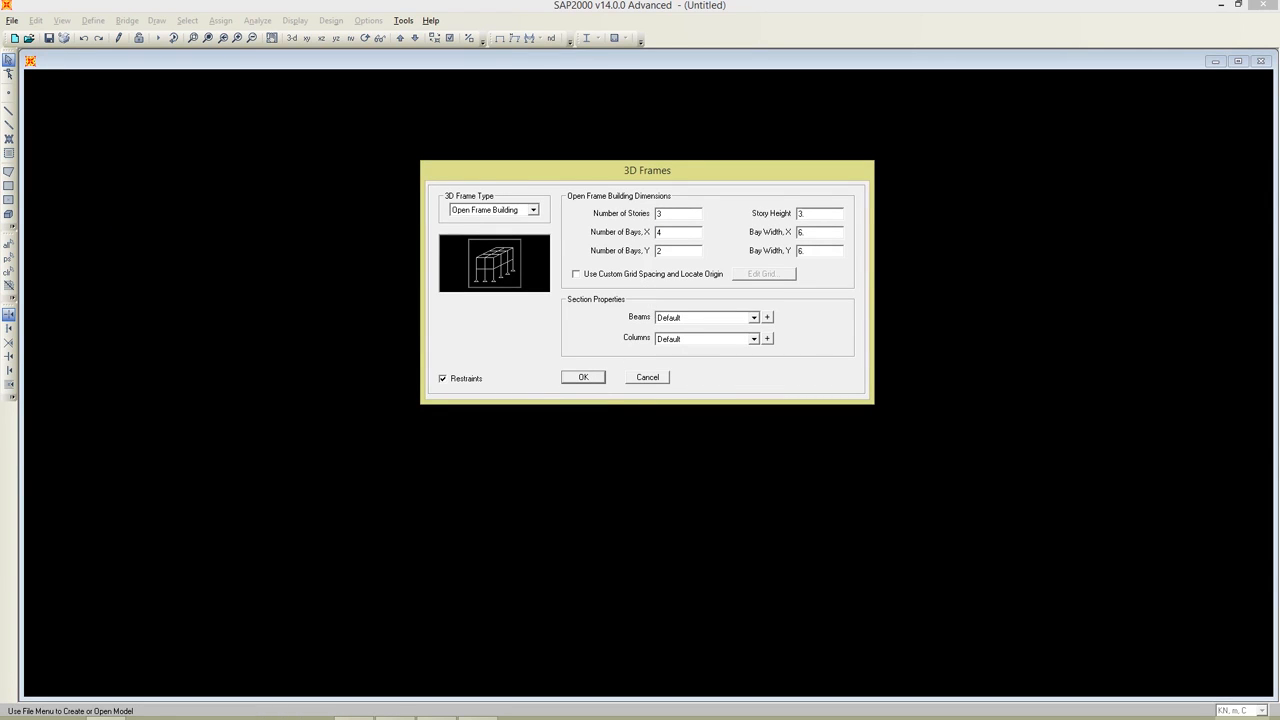
Step: Check the y-direction portal drawing in the Word assignment and set the frame's number of bays along Y to 3
key(Tab)
key(alt+Tab)
scroll(668, 471, up, 3)
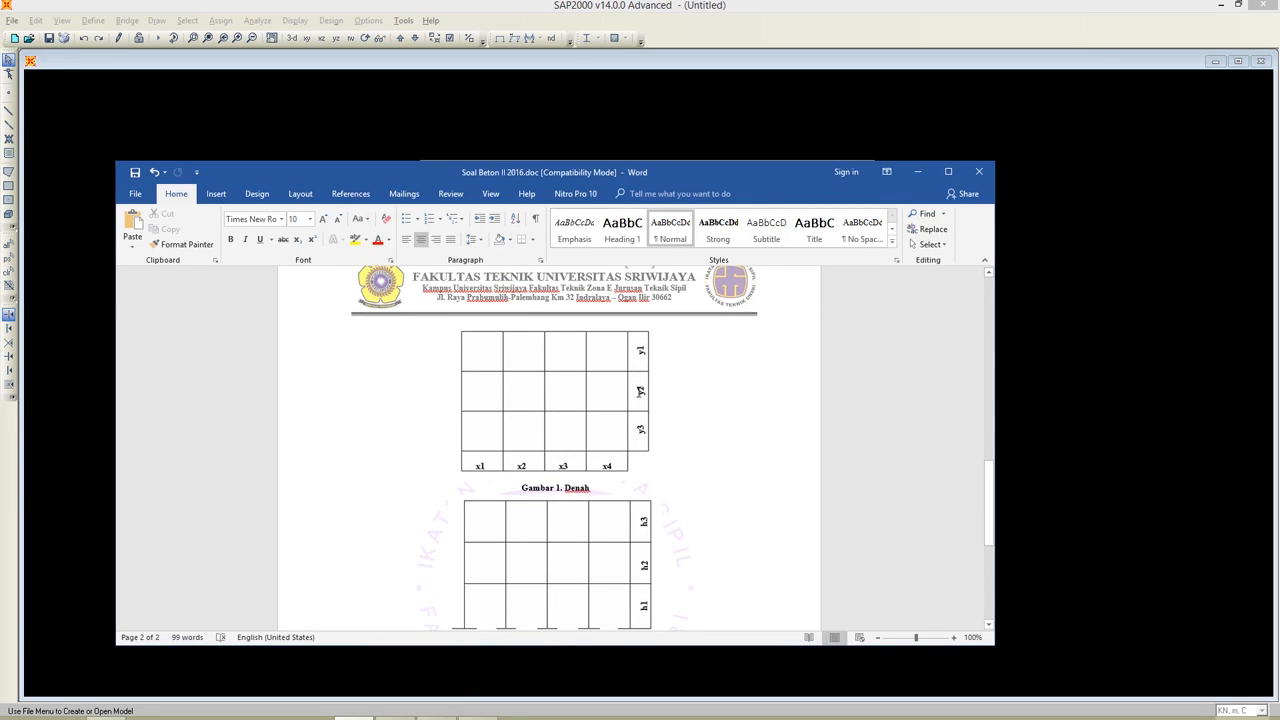
scroll(640, 391, down, 5)
scroll(560, 430, up, 3)
scroll(532, 461, down, 3)
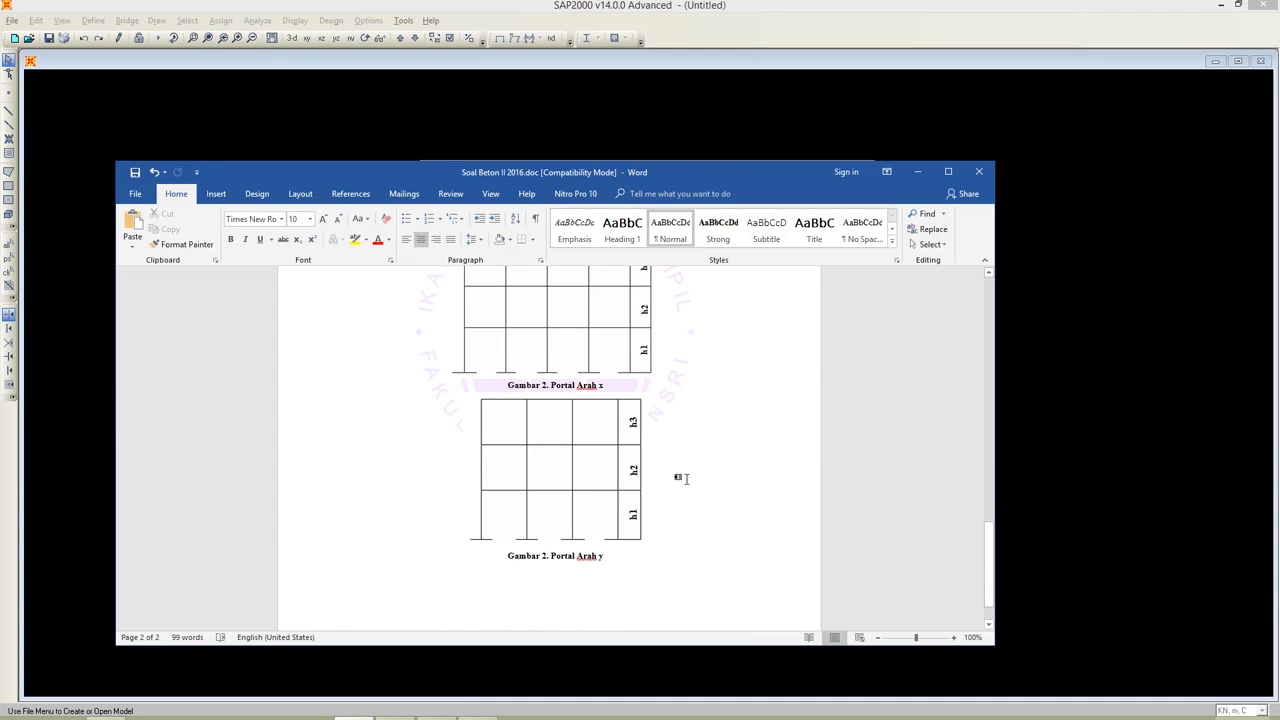
key(alt+Tab)
text(3)
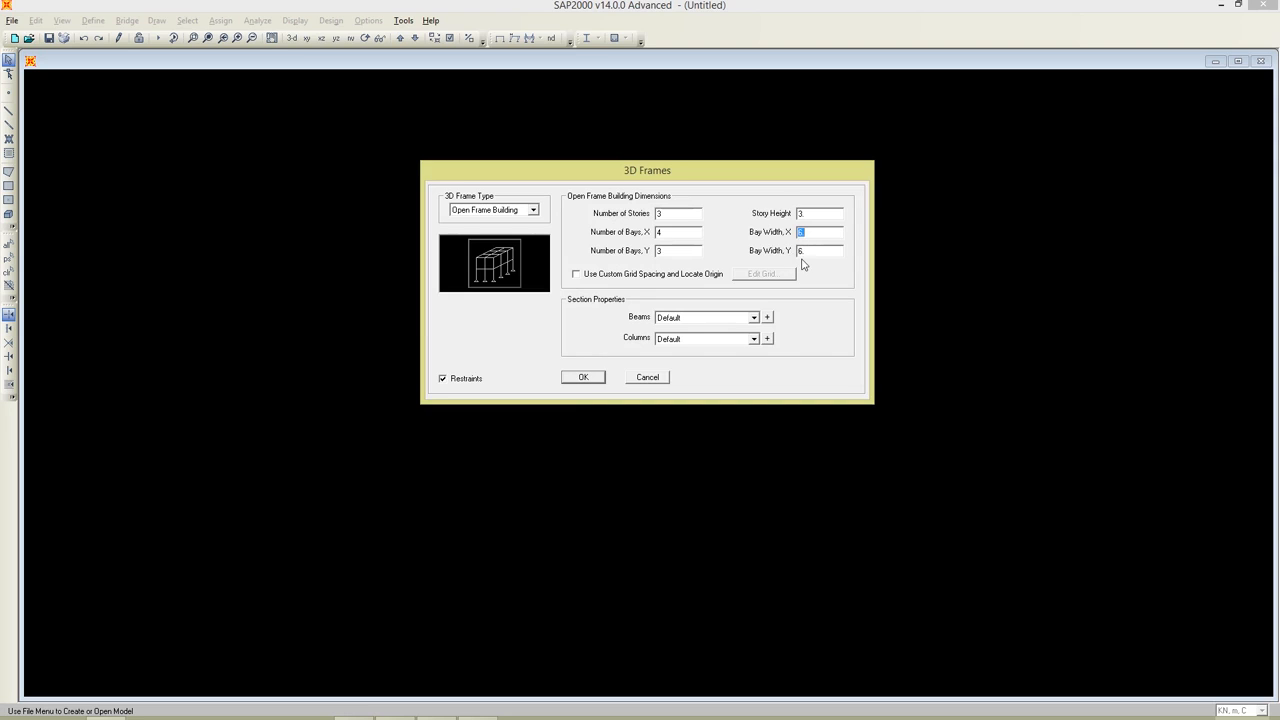
Step: Consult the span dimensions in the Word assignment and set the frame's bay widths to 4.5 m along X and 5.5 m along Y
key(alt+Tab)
scroll(628, 404, up, 5)
scroll(628, 404, up, 5)
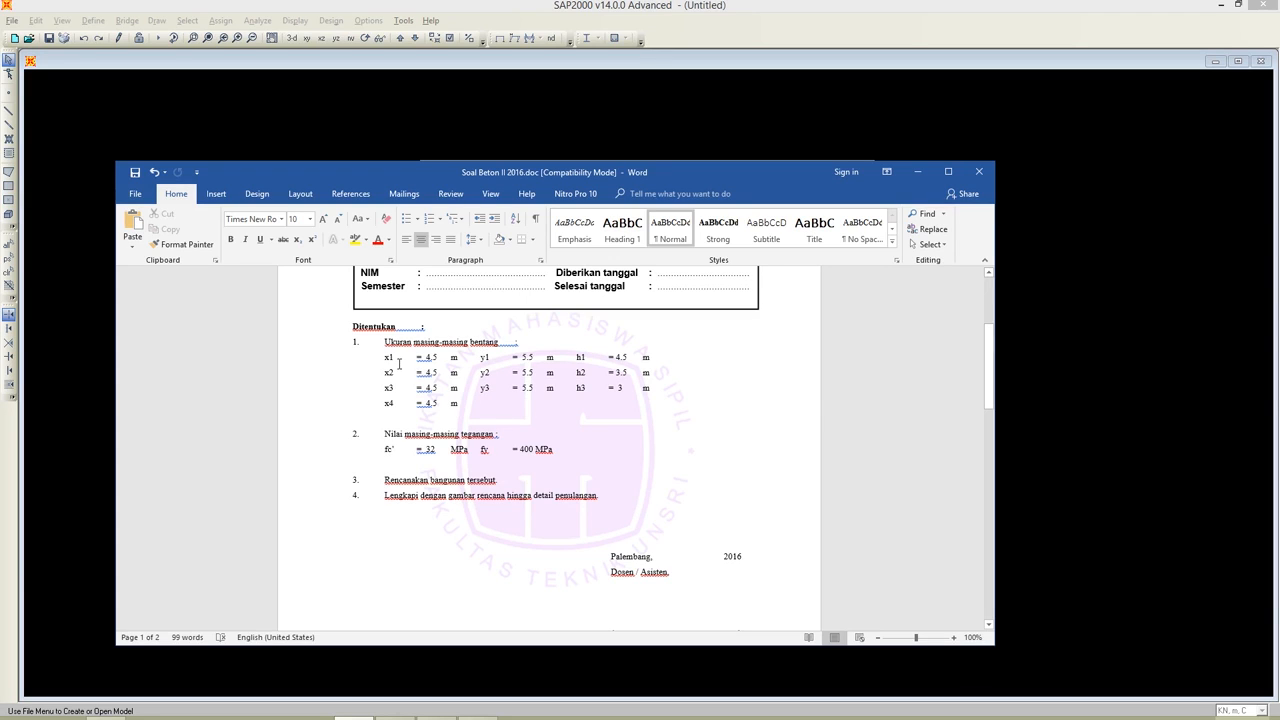
key(alt+Tab)
text(4)
key(alt+Tab)
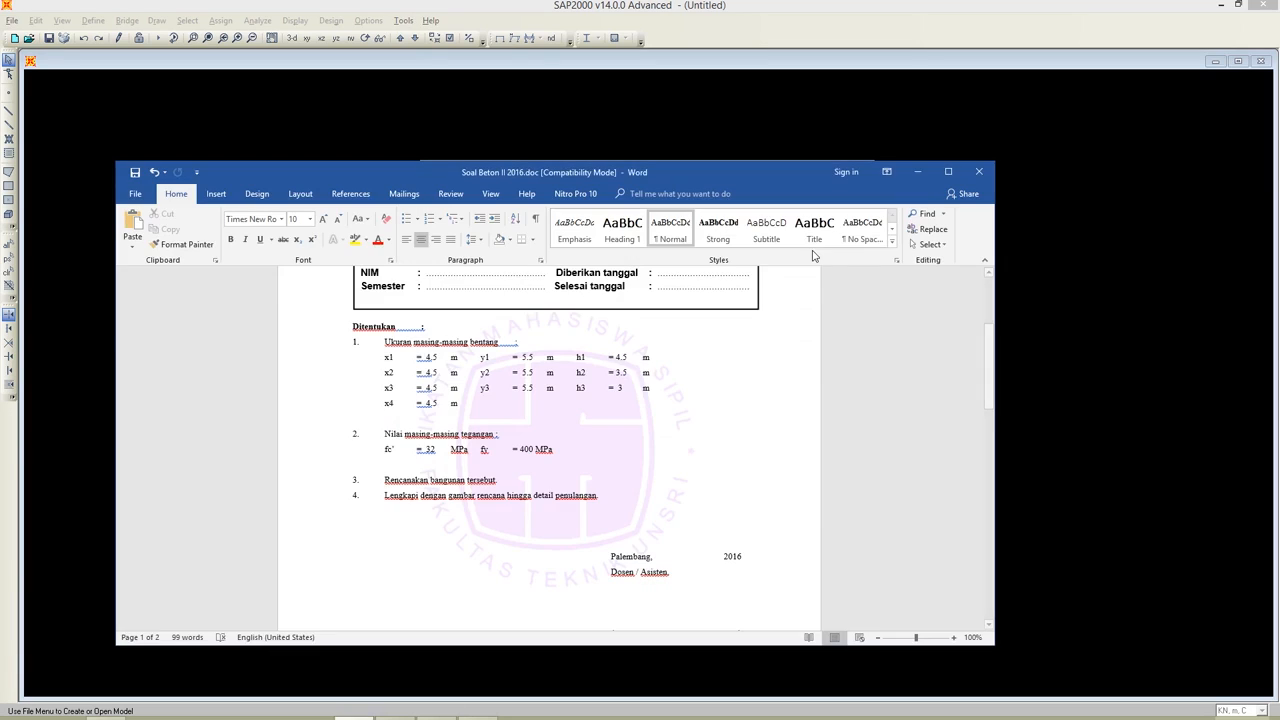
key(alt+Tab)
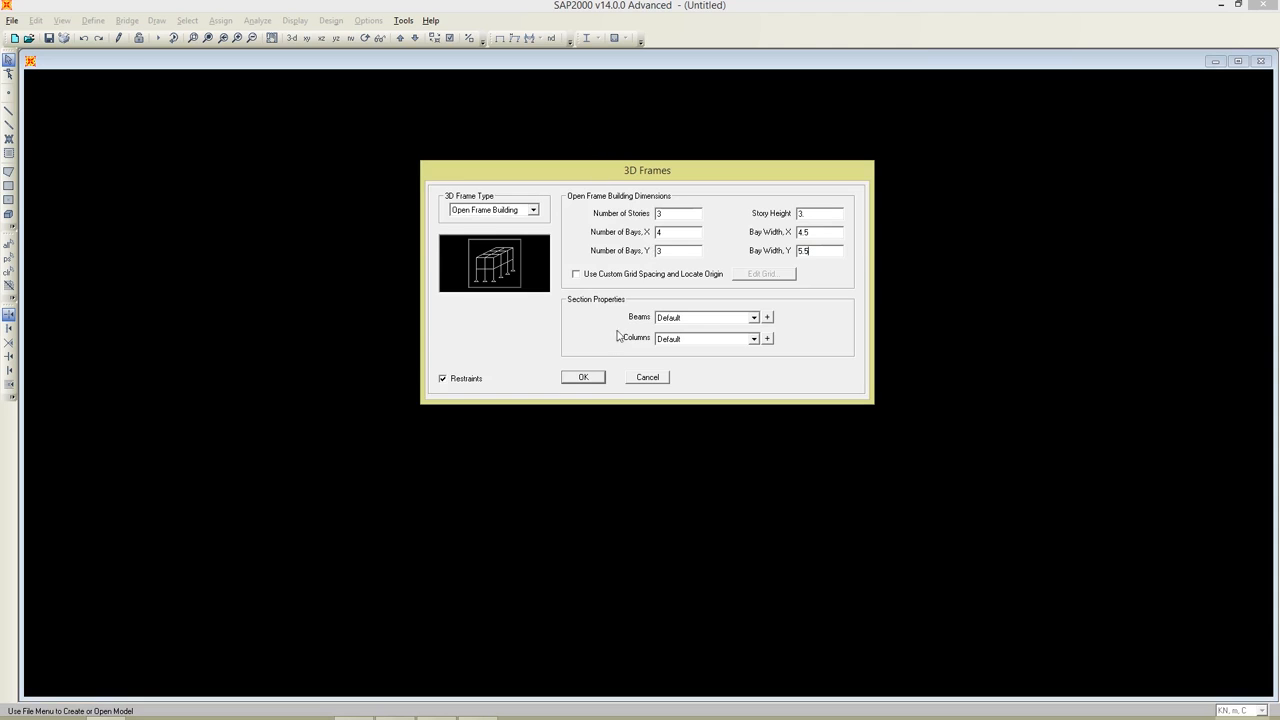
Step: Generate the open frame building and show the whole frame in a maximized 3-D view
click(599, 379)
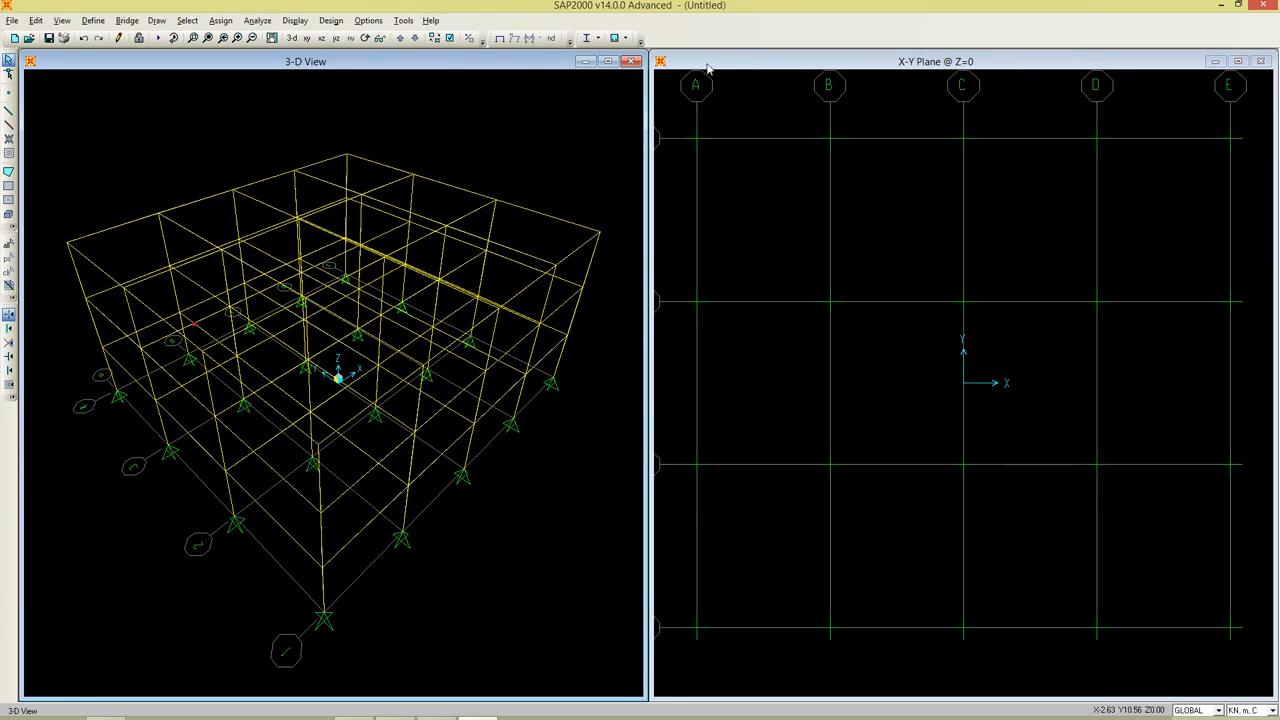
click(607, 61)
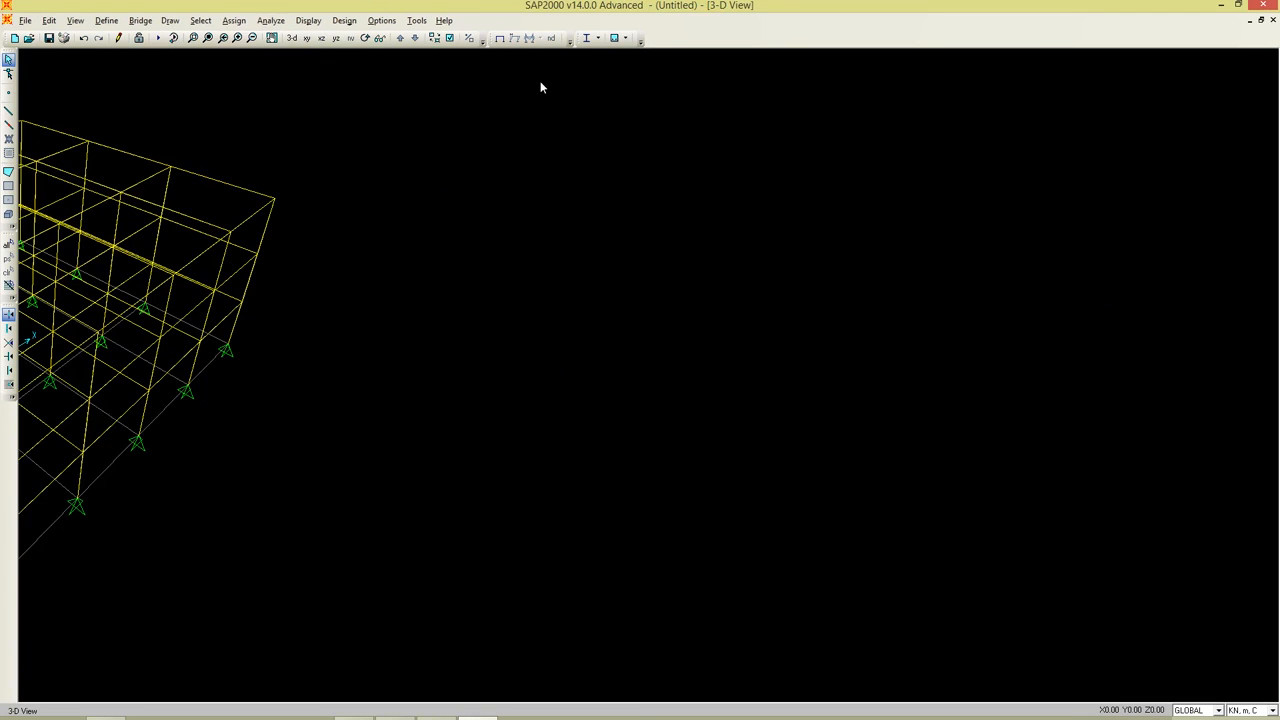
click(208, 38)
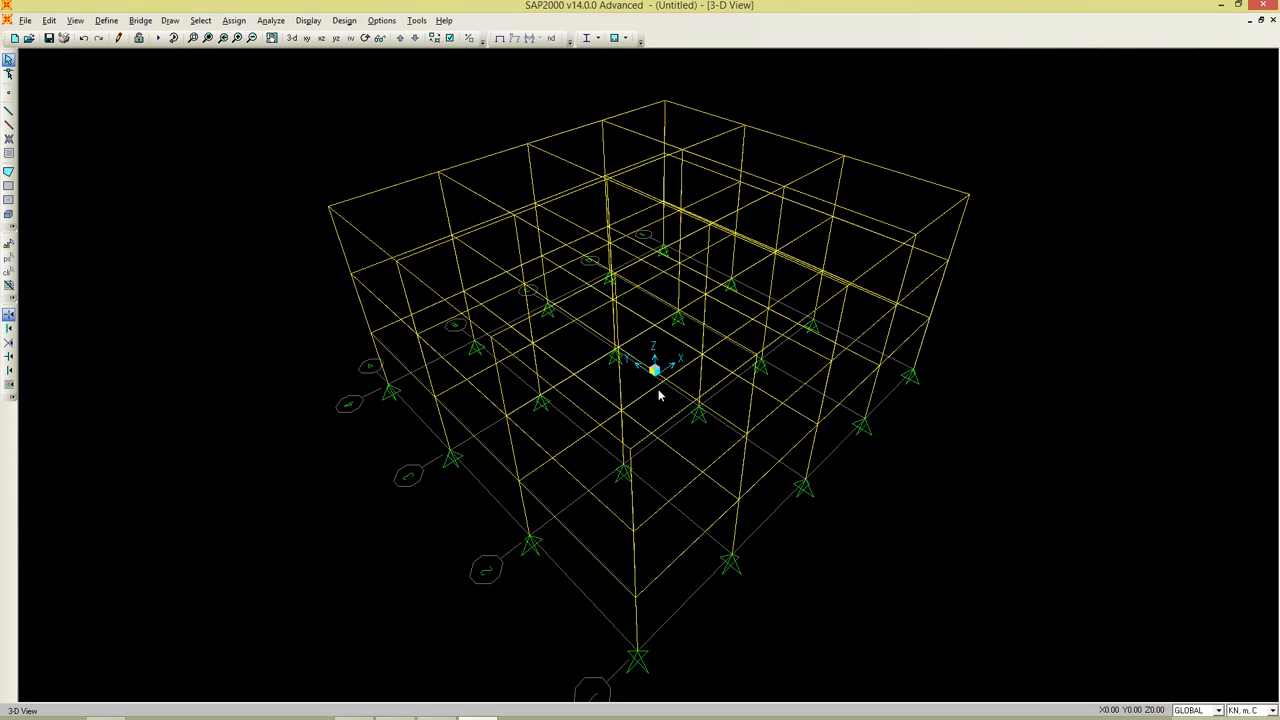
scroll(536, 337, down, 4)
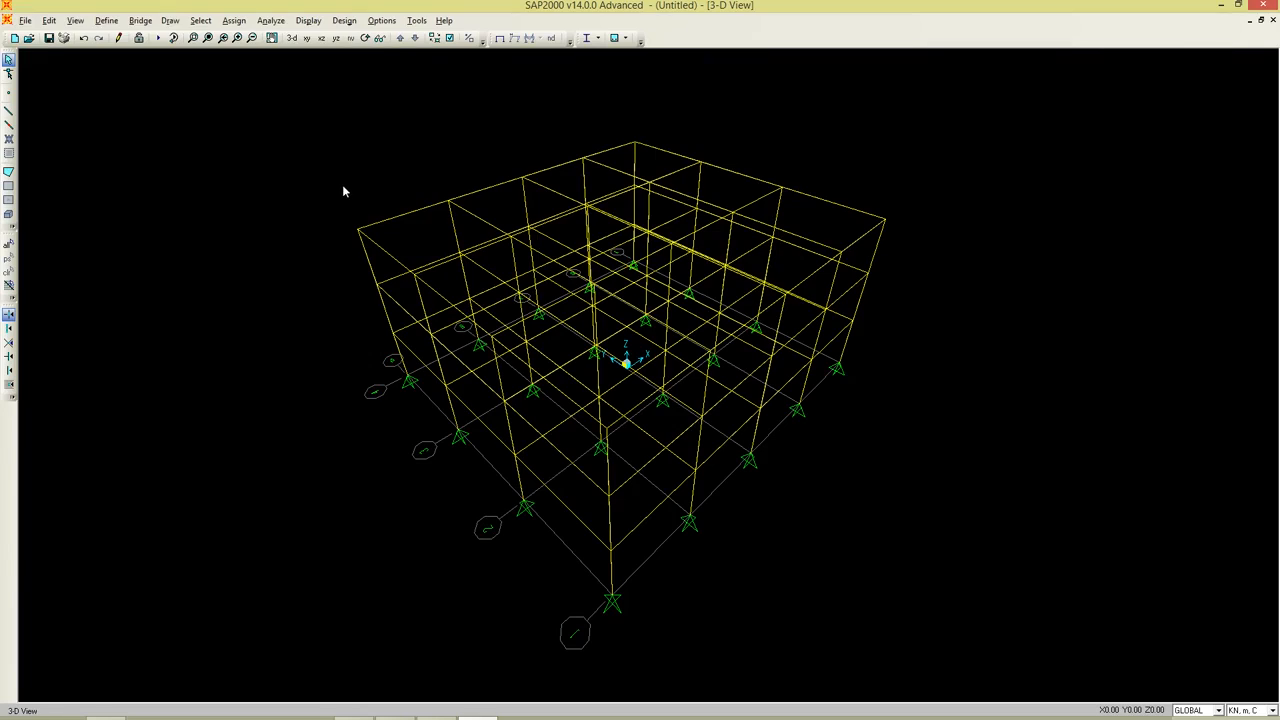
Step: Move the SAP2000 window aside to check the story heights h1 to h3 in the Word assignment, and maximize SAP2000 again
drag(440, 5, 833, 71)
drag(343, 181, 239, 150)
click(1074, 236)
click(280, 322)
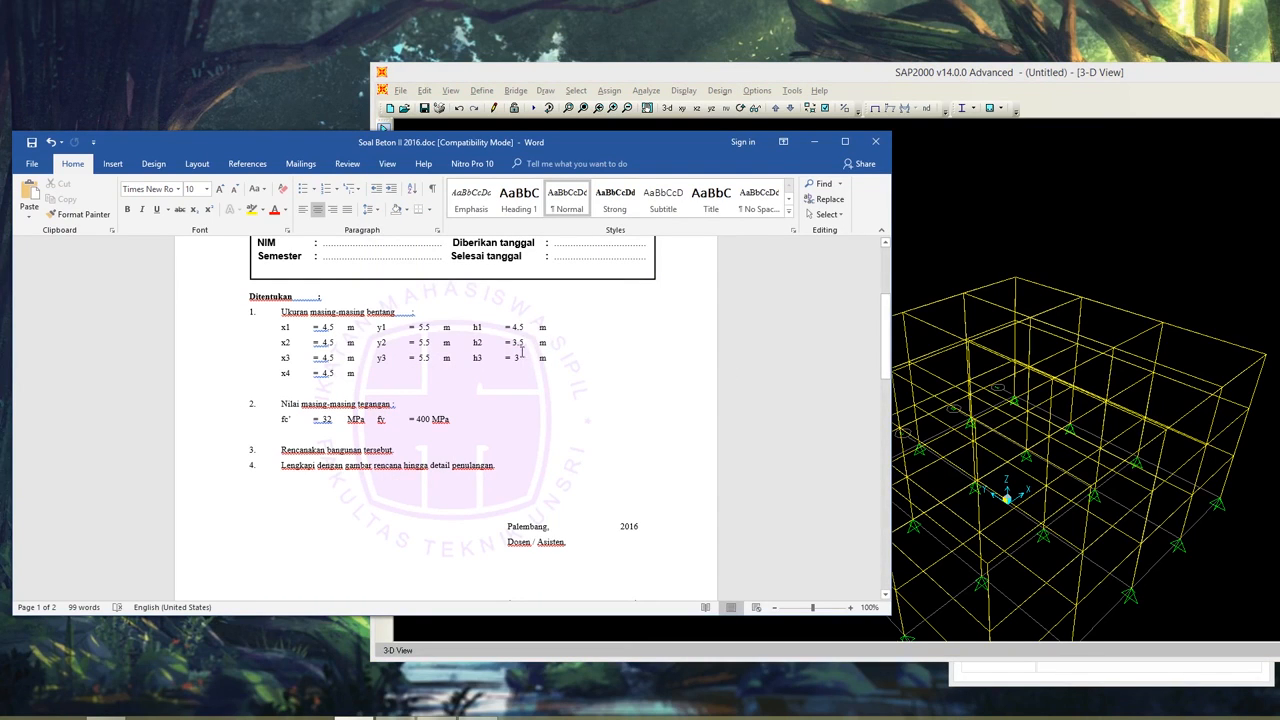
drag(909, 71, 900, 1)
Step: Examine the frame in the 3-D, X-Y, Y-Z and X-Z plane views
click(292, 38)
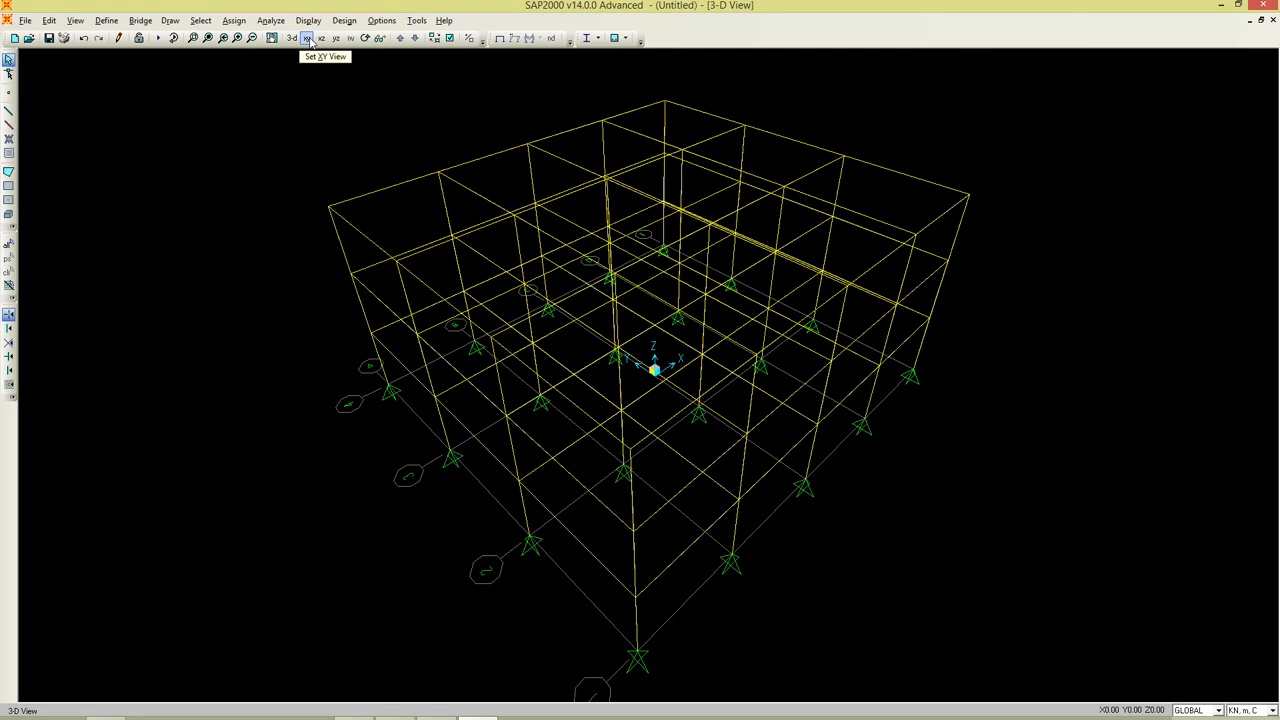
click(308, 38)
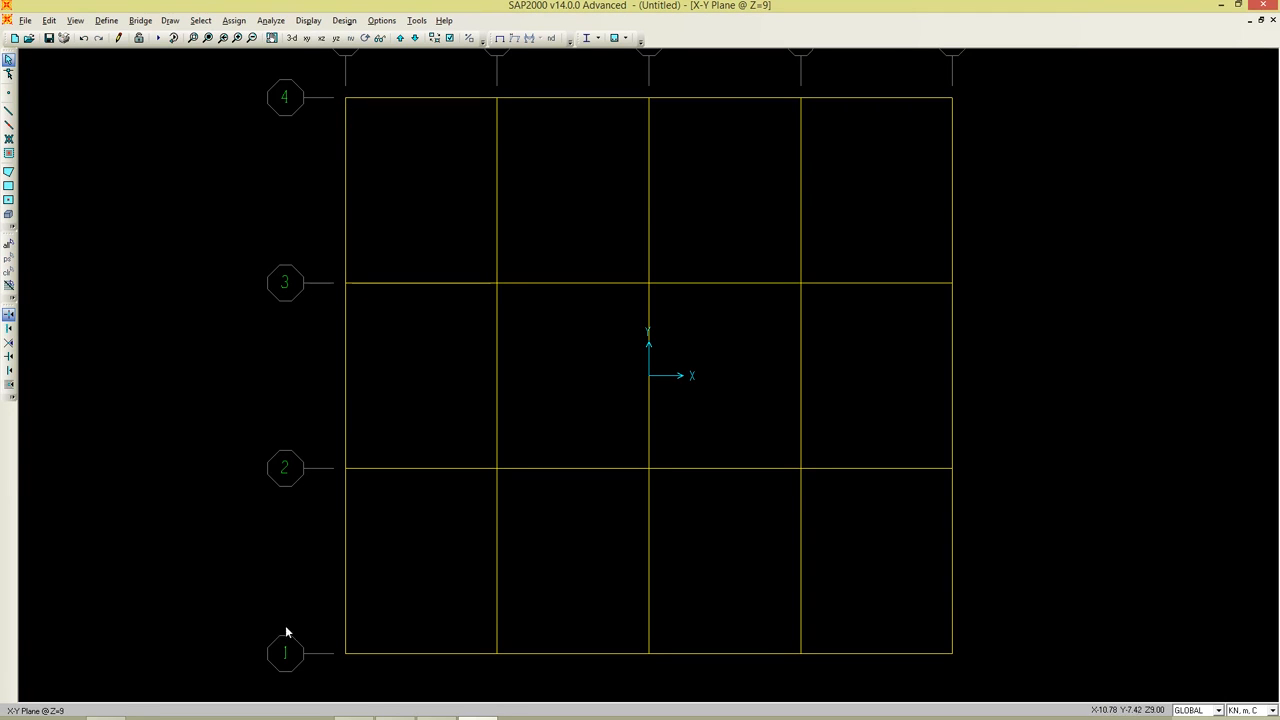
click(321, 39)
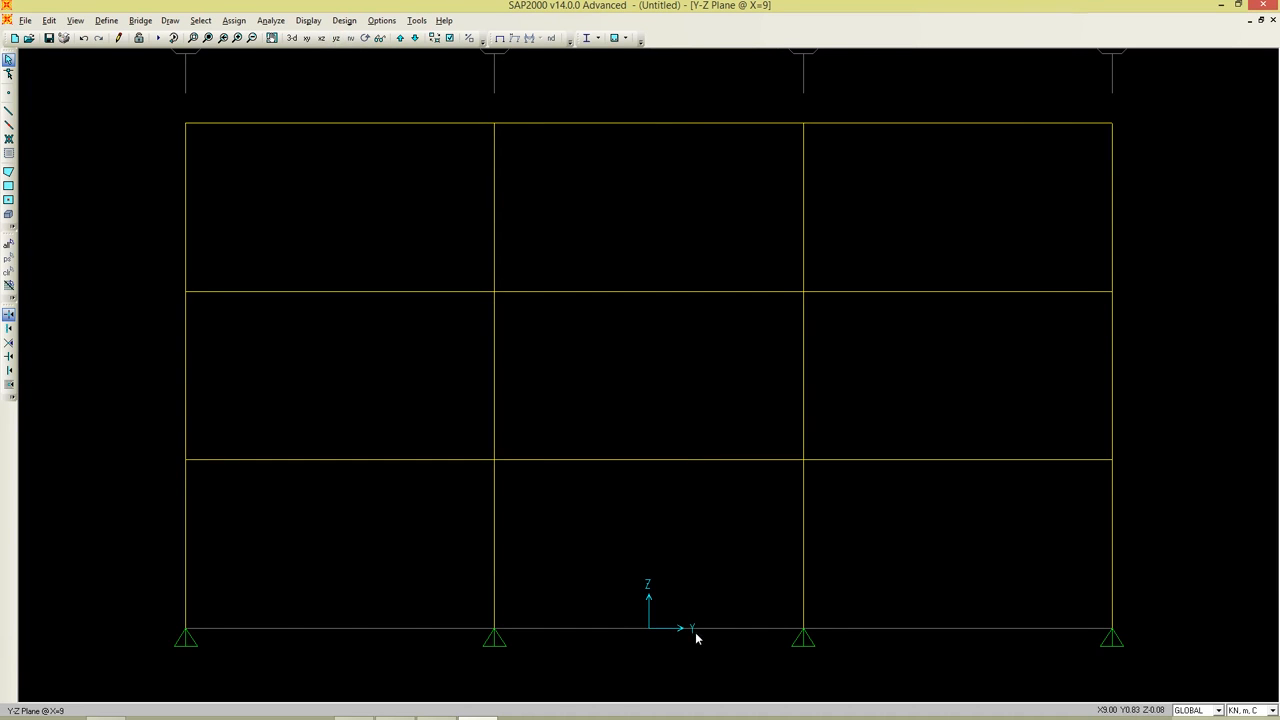
click(321, 38)
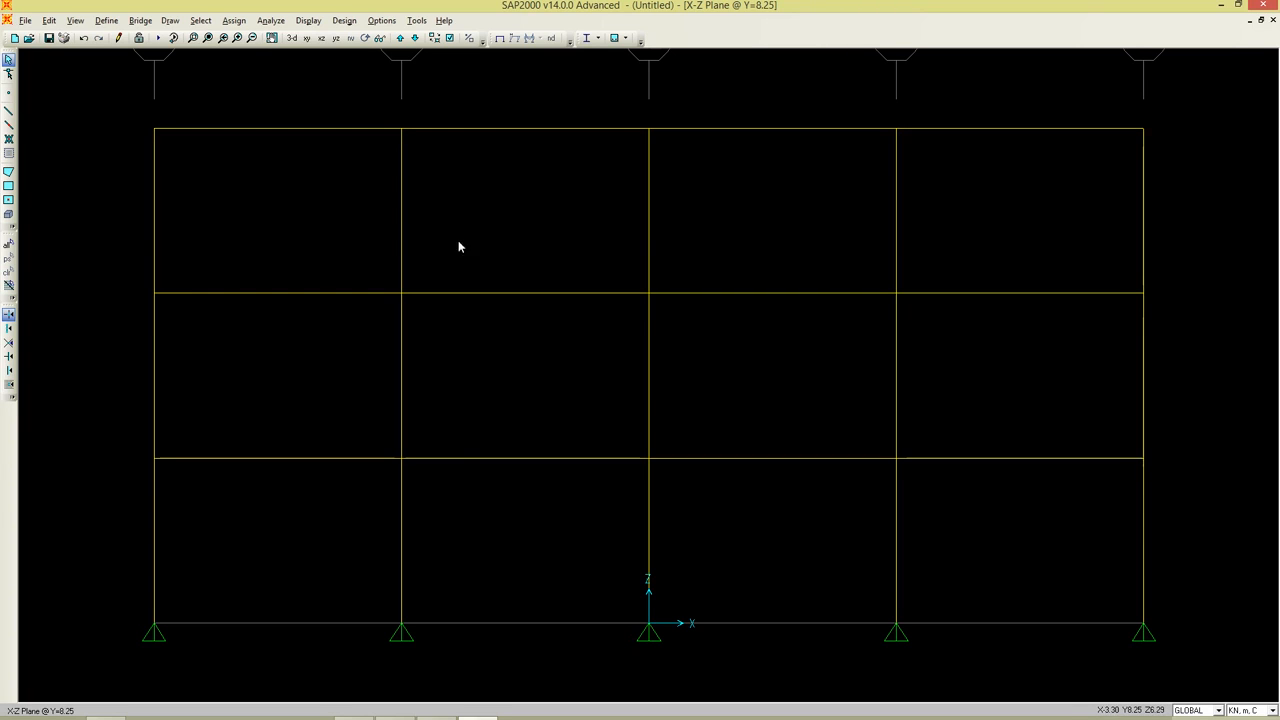
click(292, 39)
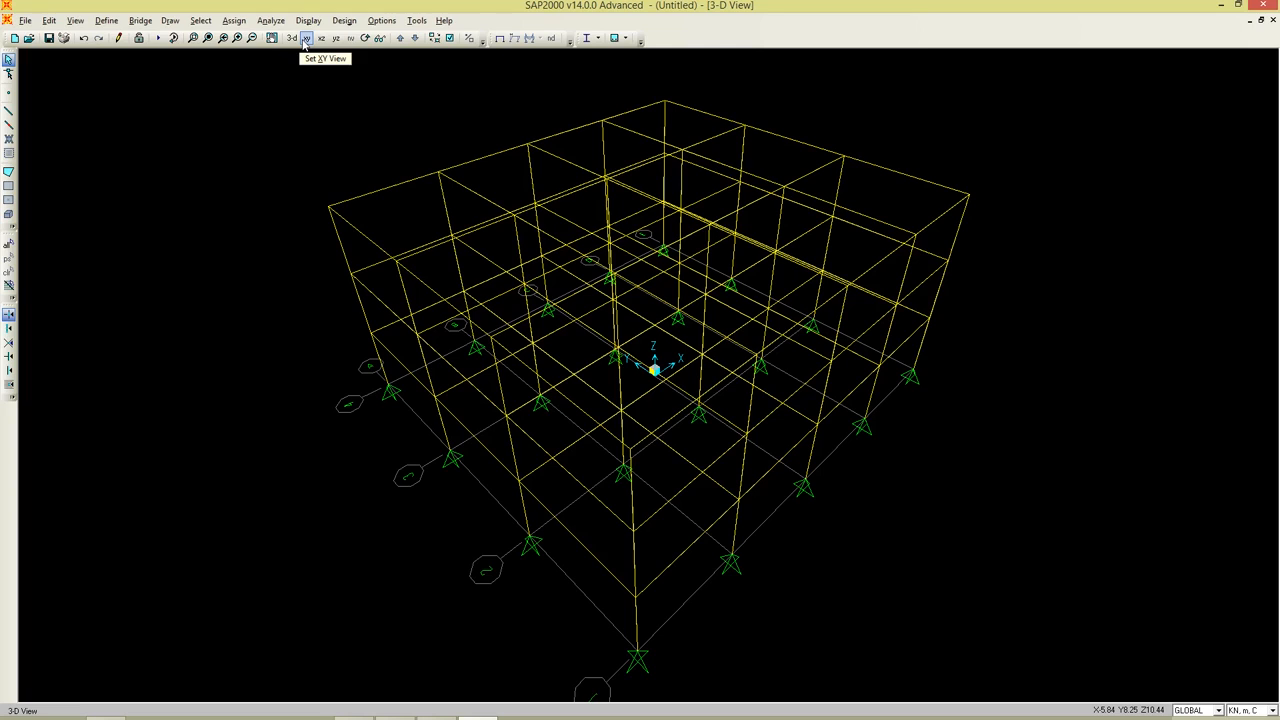
click(309, 39)
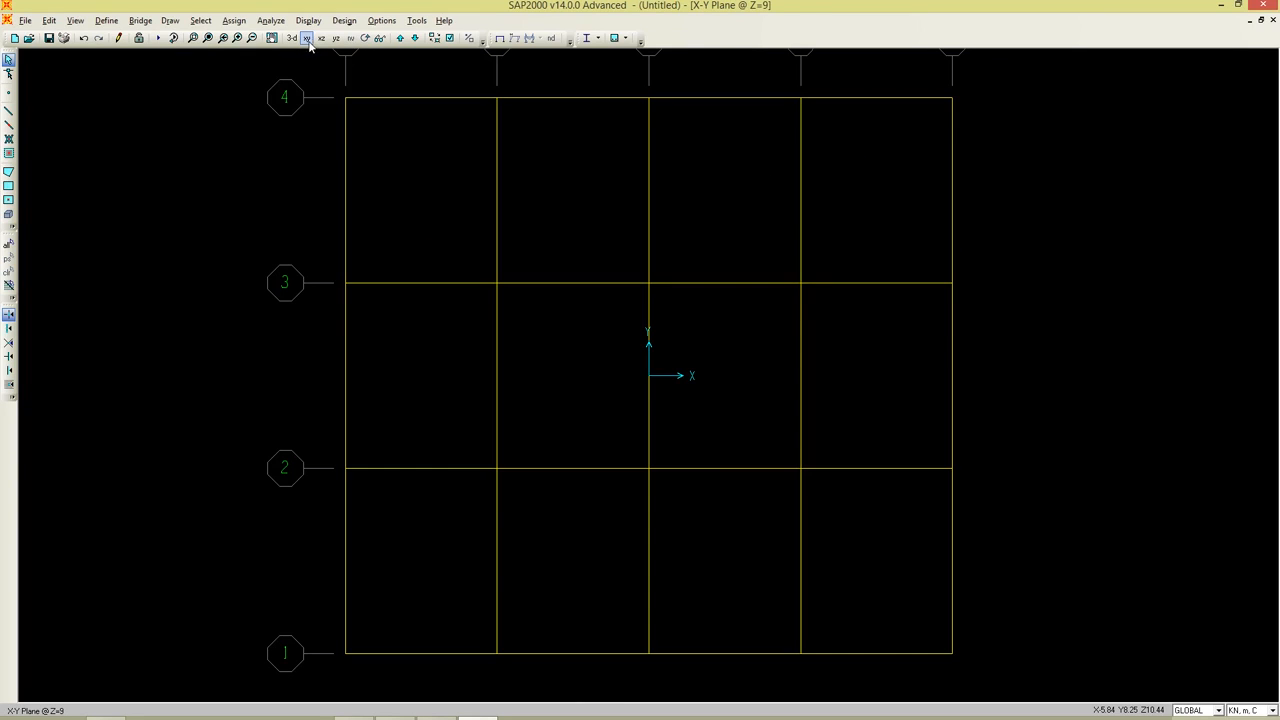
click(321, 38)
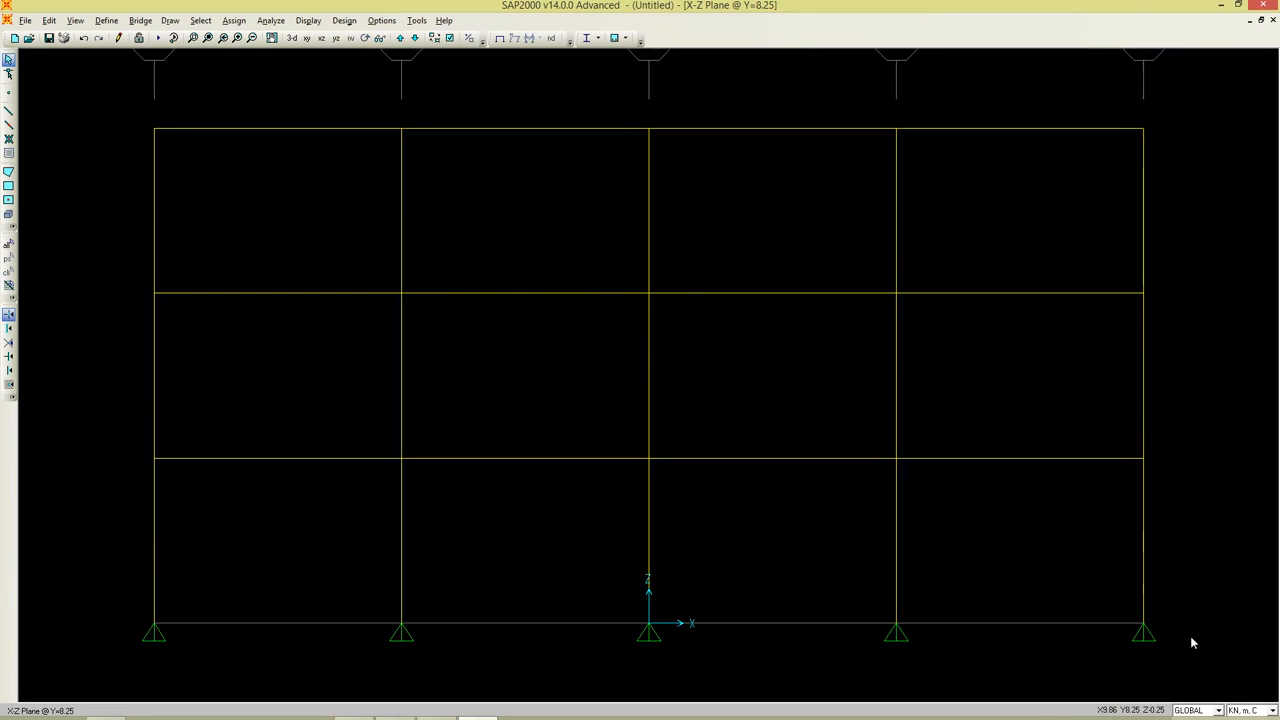
Step: Select all members and joints in the X-Z plane at Y=8.25 and isolate them in the 3-D view
drag(110, 100, 1214, 692)
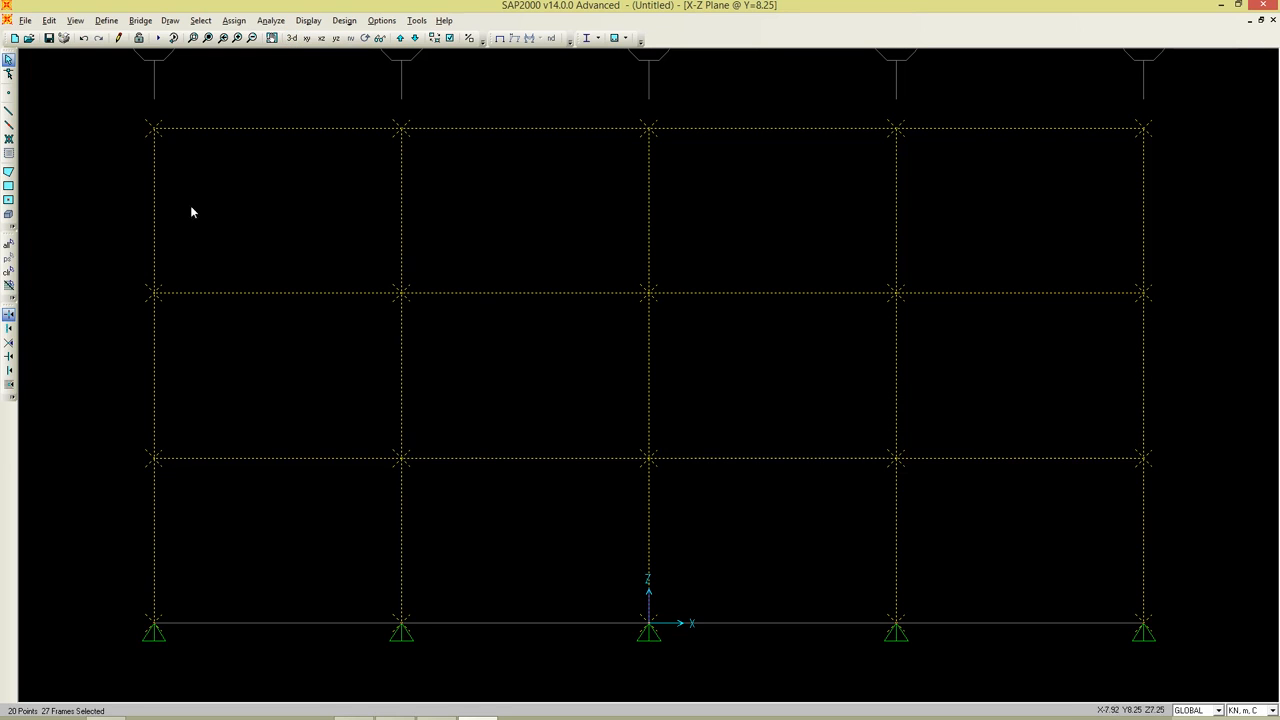
click(291, 38)
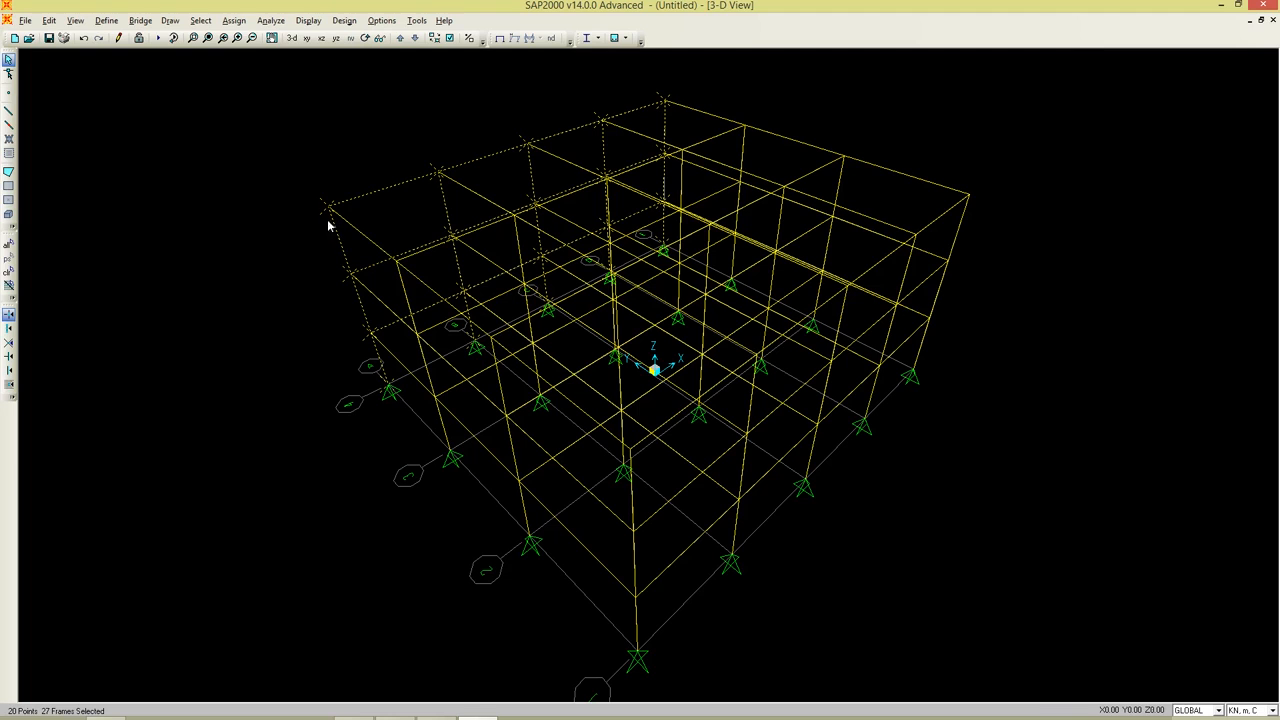
click(75, 20)
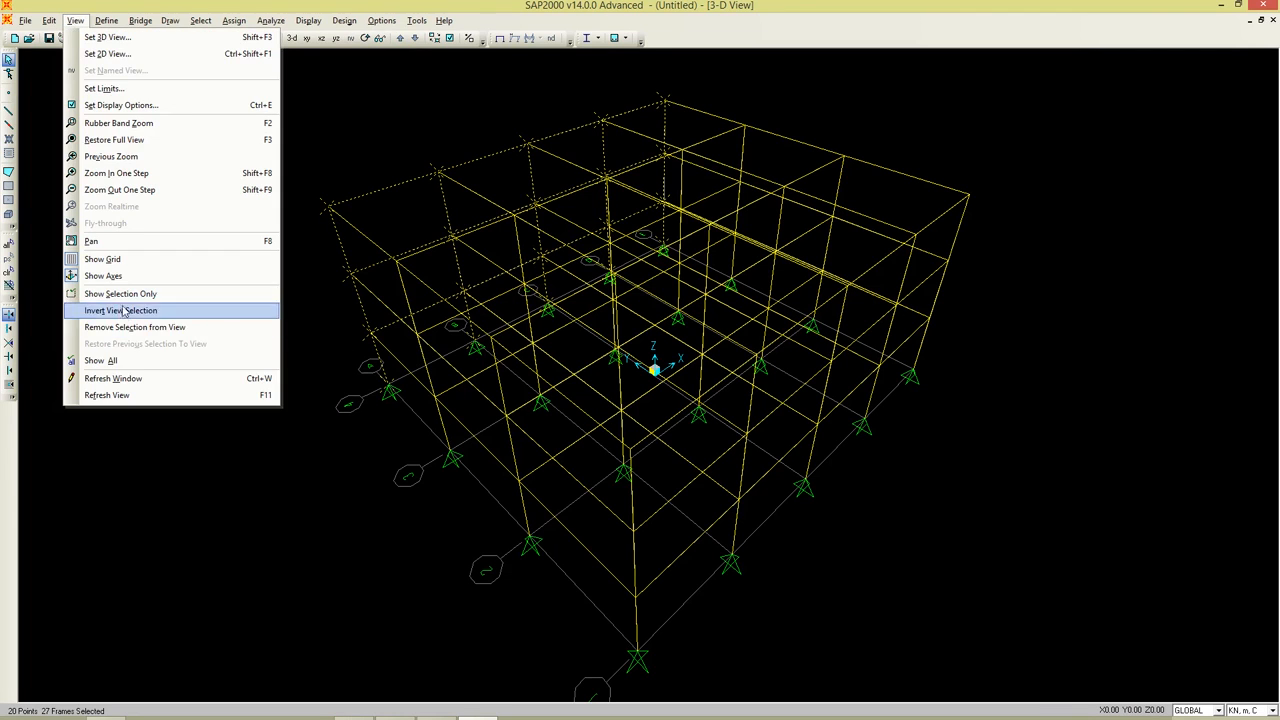
click(253, 310)
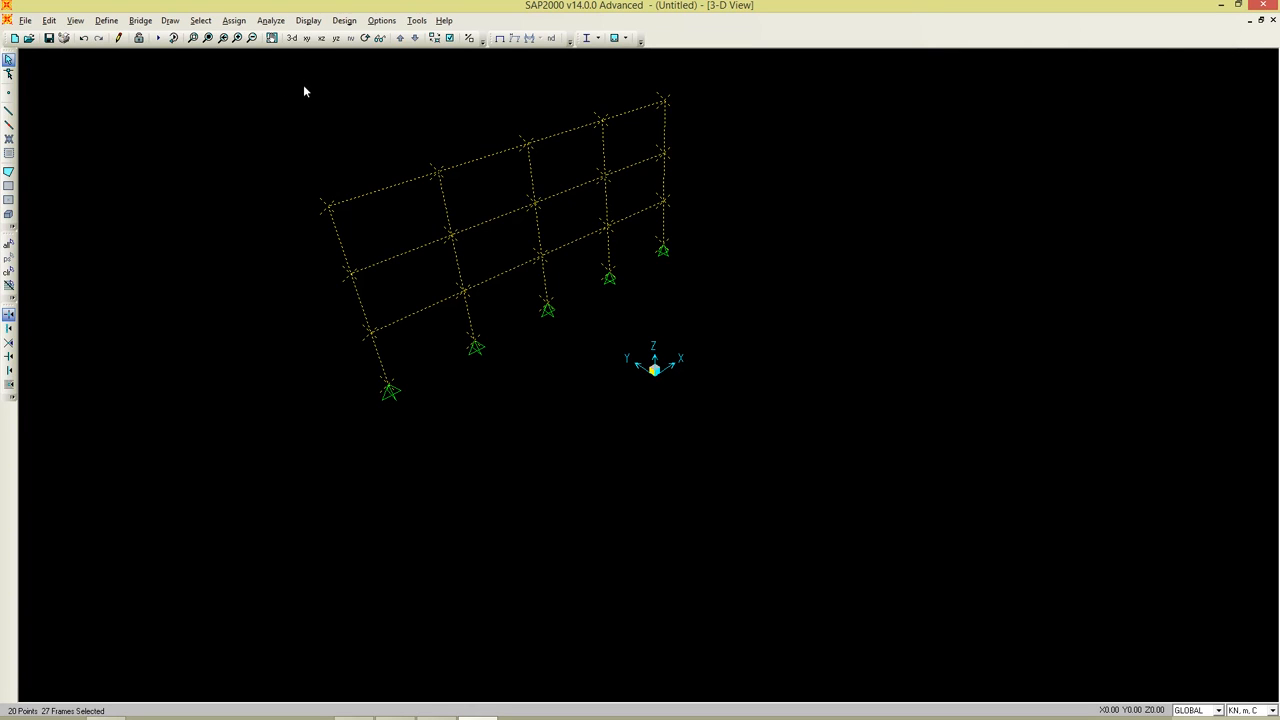
Step: Show all objects again and clear the selection in the X-Z plane view
click(75, 20)
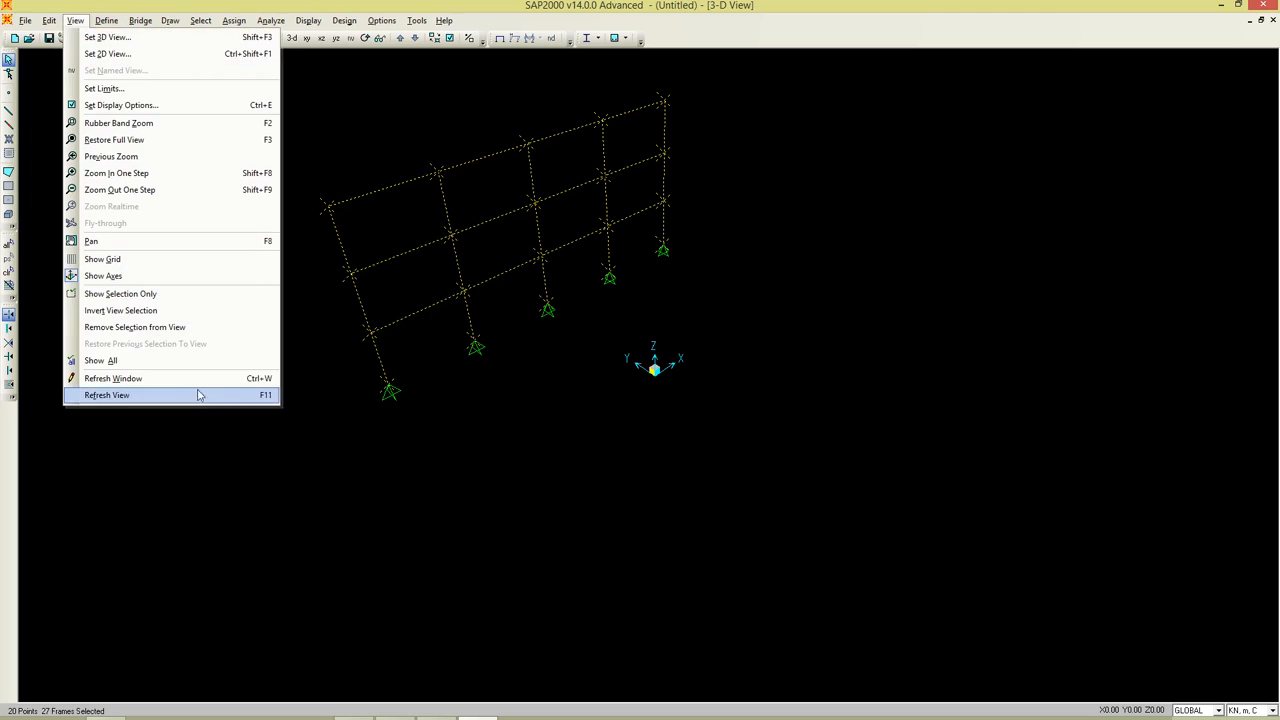
click(170, 358)
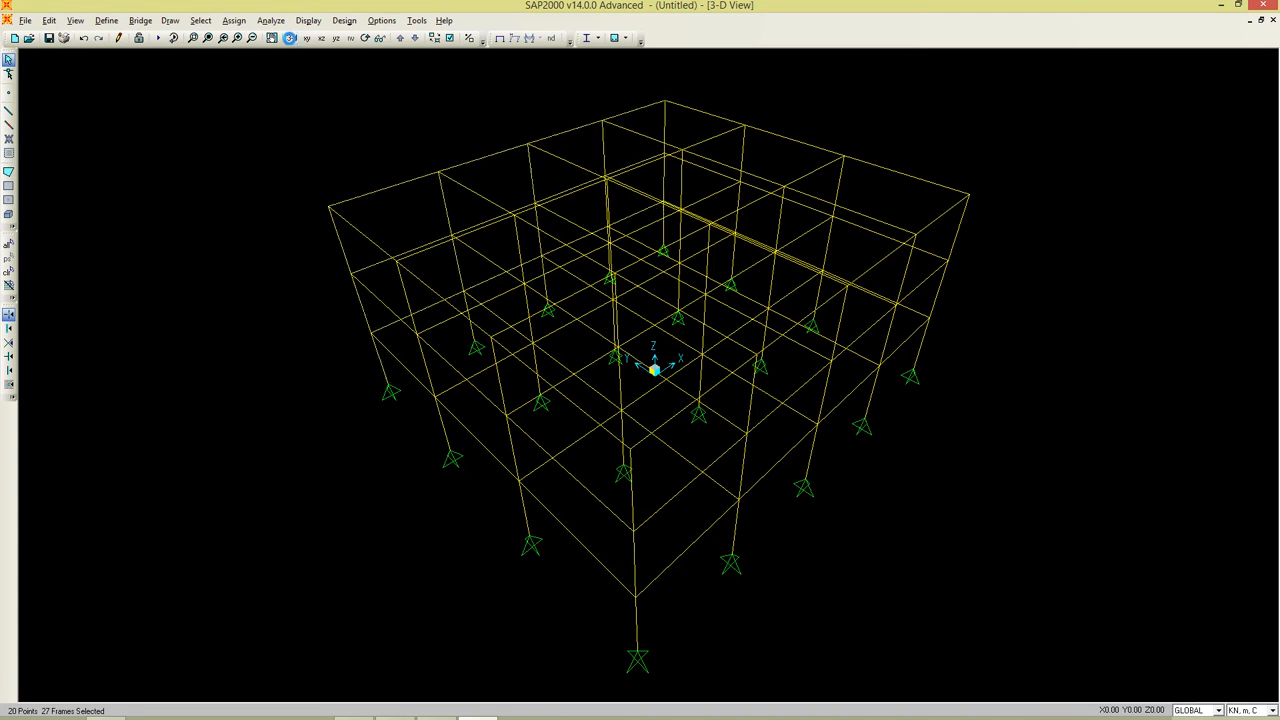
click(307, 39)
click(321, 38)
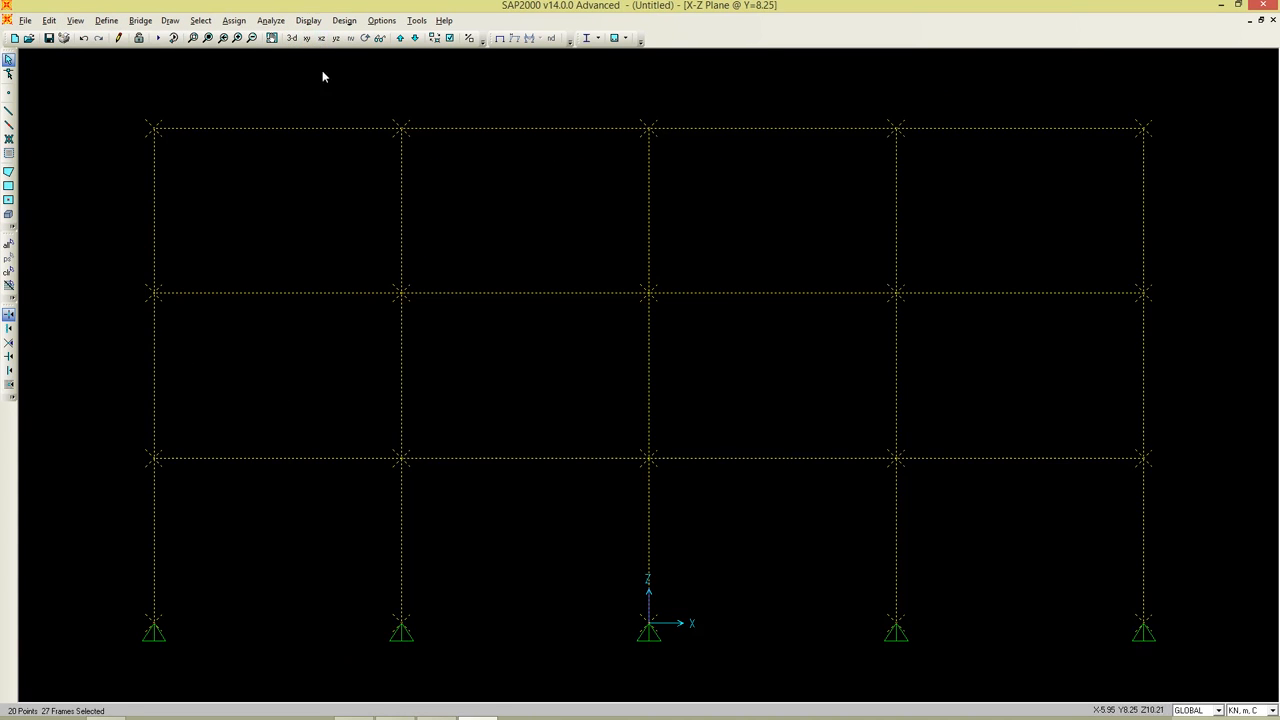
key(ctrl+q)
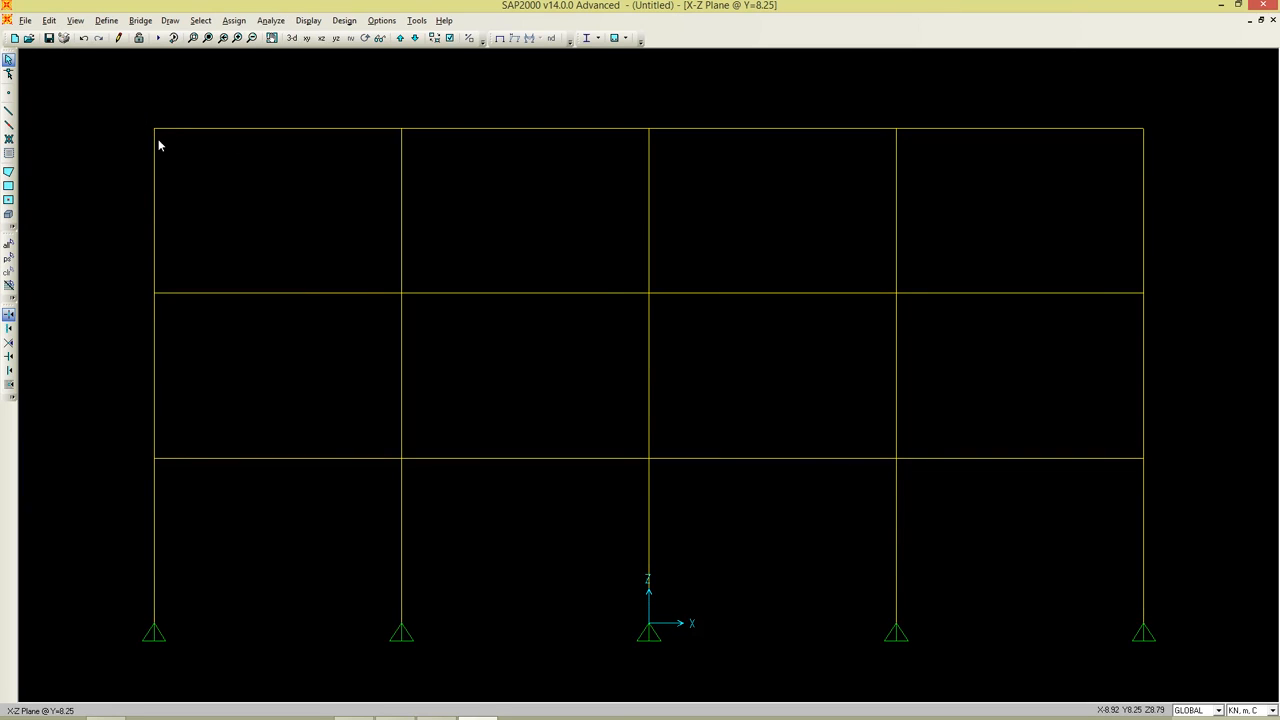
Step: Set the X-Z view's aperture angle to 1 and select all the roof-level beams and joints across the building's depth
click(76, 21)
click(90, 38)
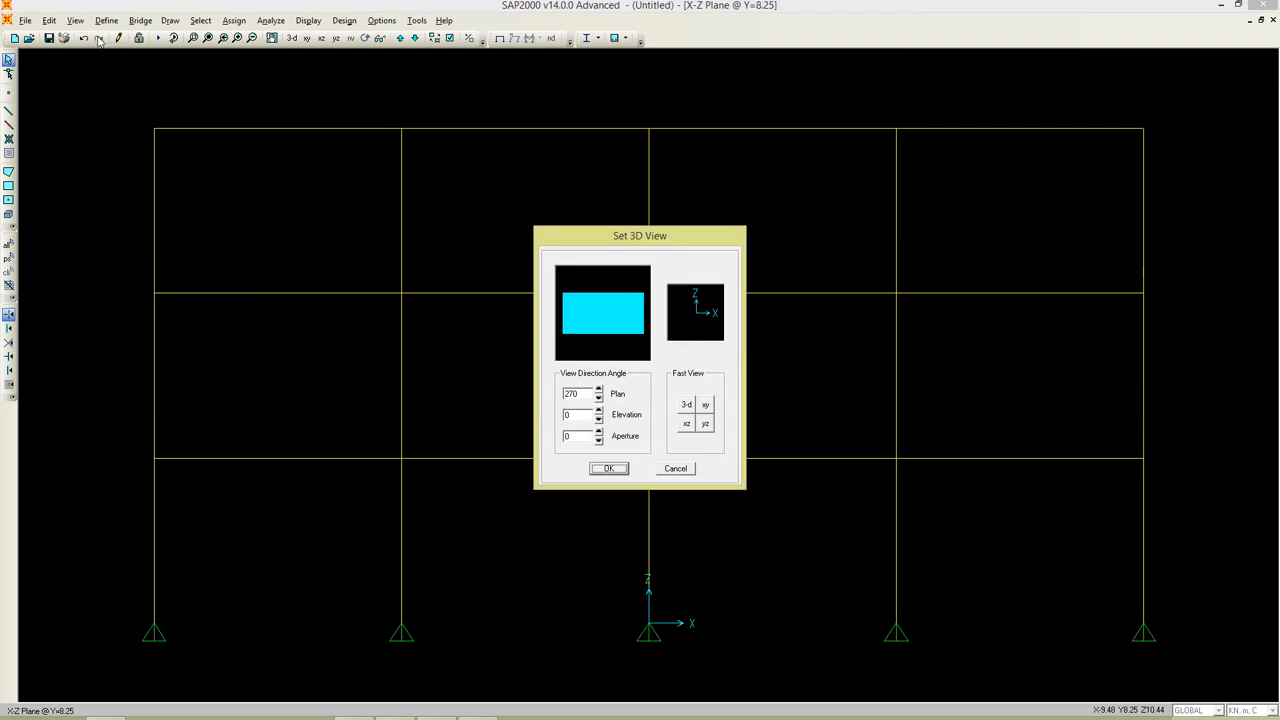
double_click(581, 438)
text(1)
click(621, 469)
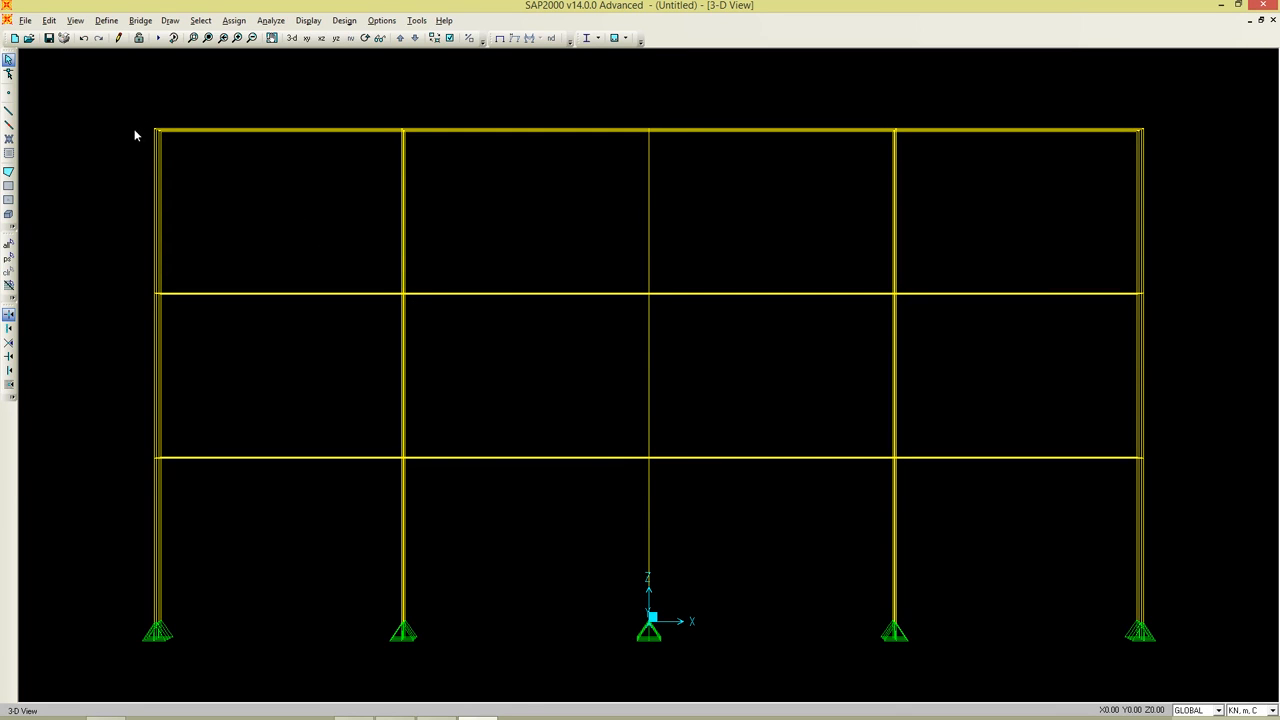
drag(123, 105, 1178, 160)
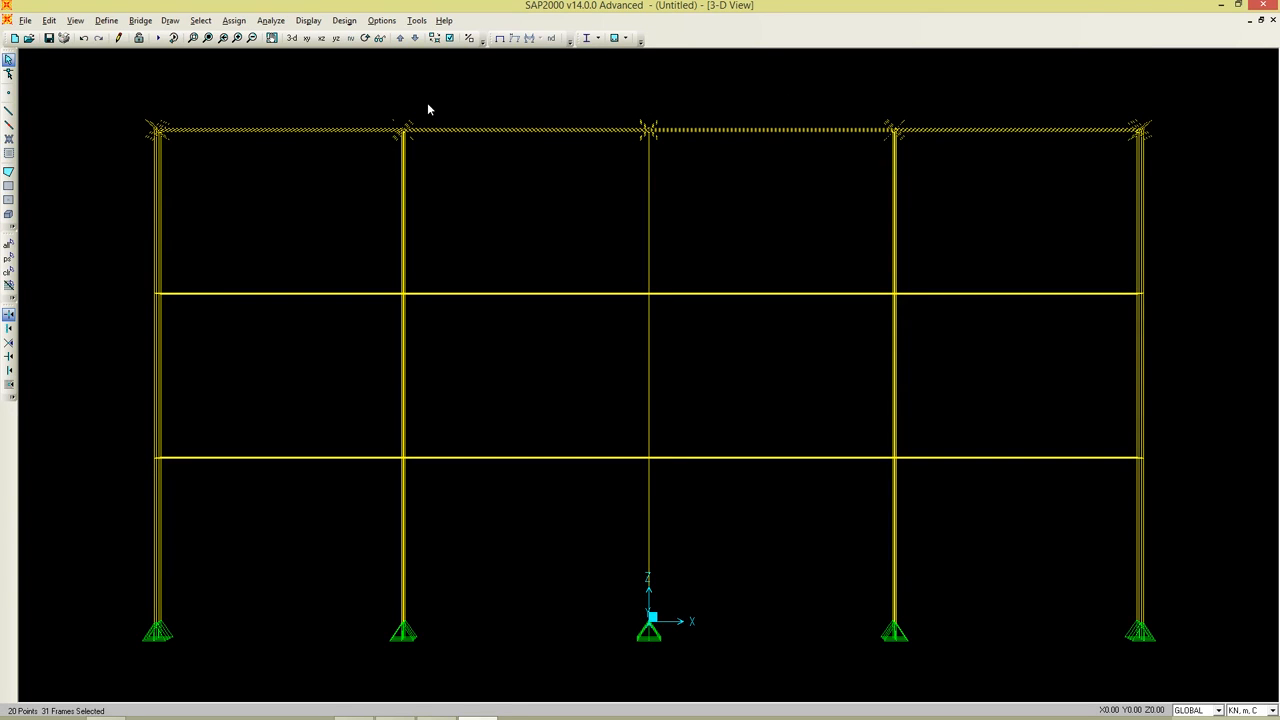
Step: Isolate the selected roof-level beams in the 3-D view, restore all objects and clear the selection
click(294, 38)
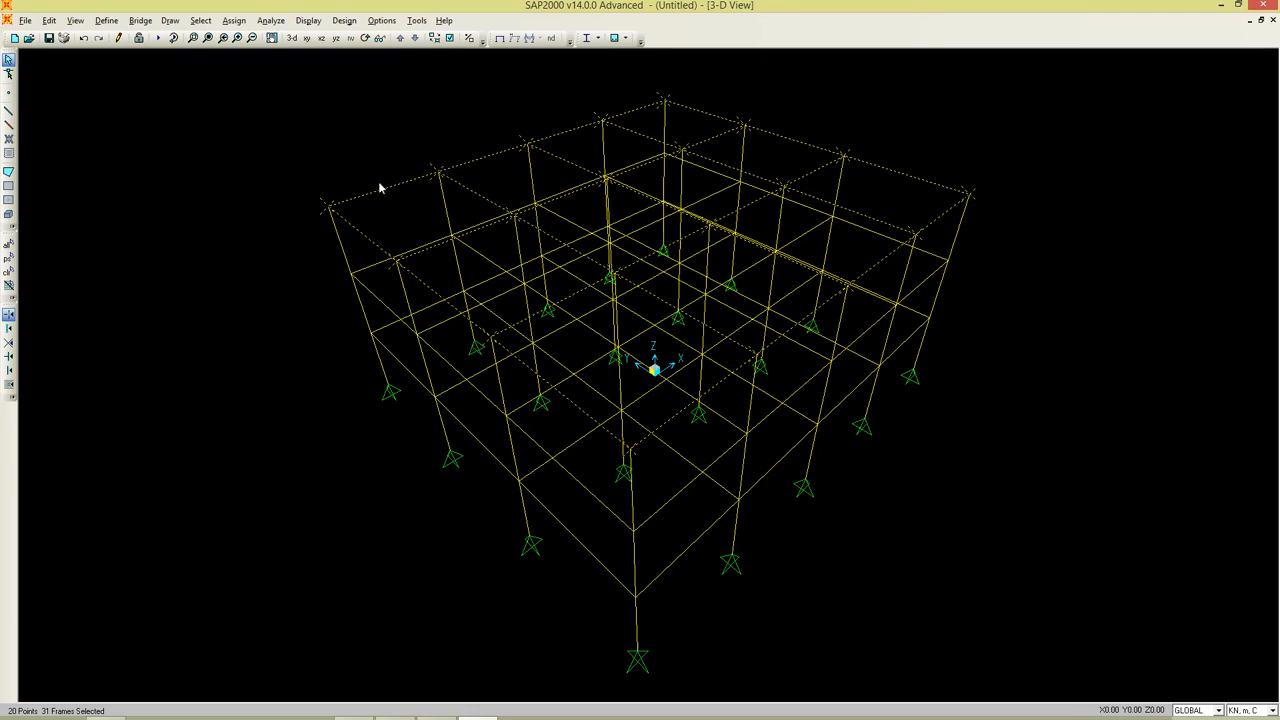
click(75, 20)
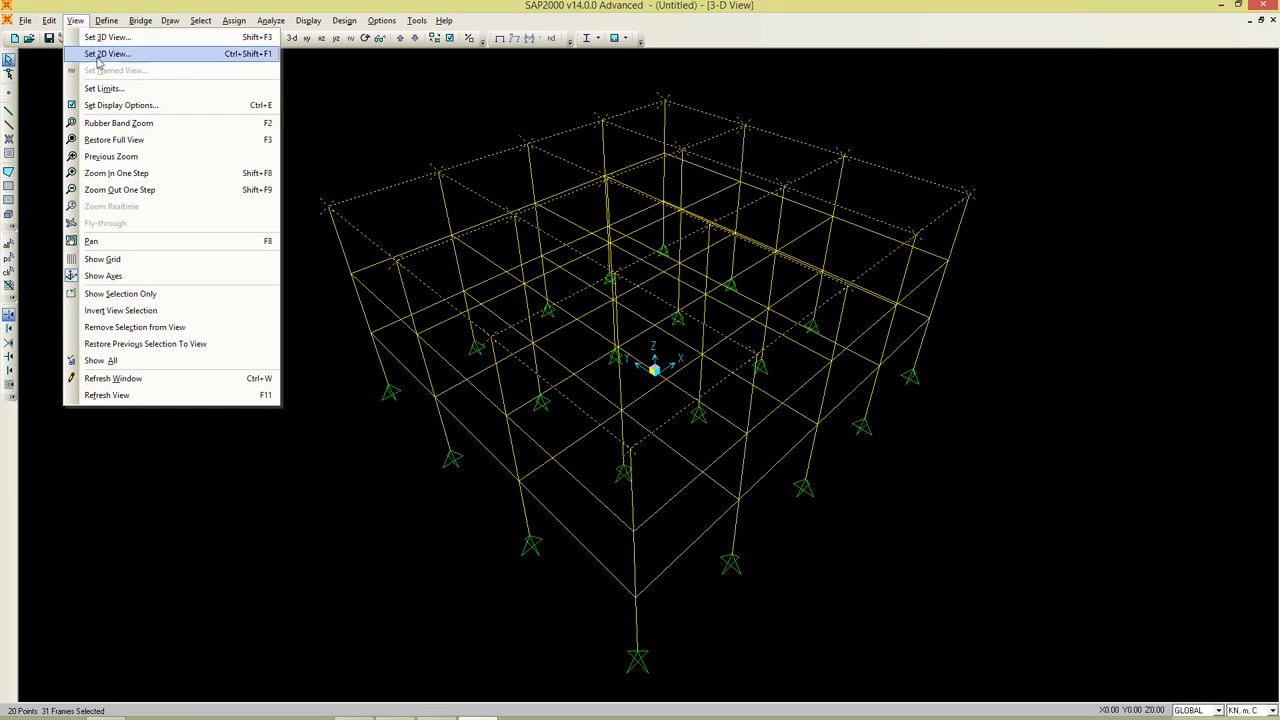
click(120, 293)
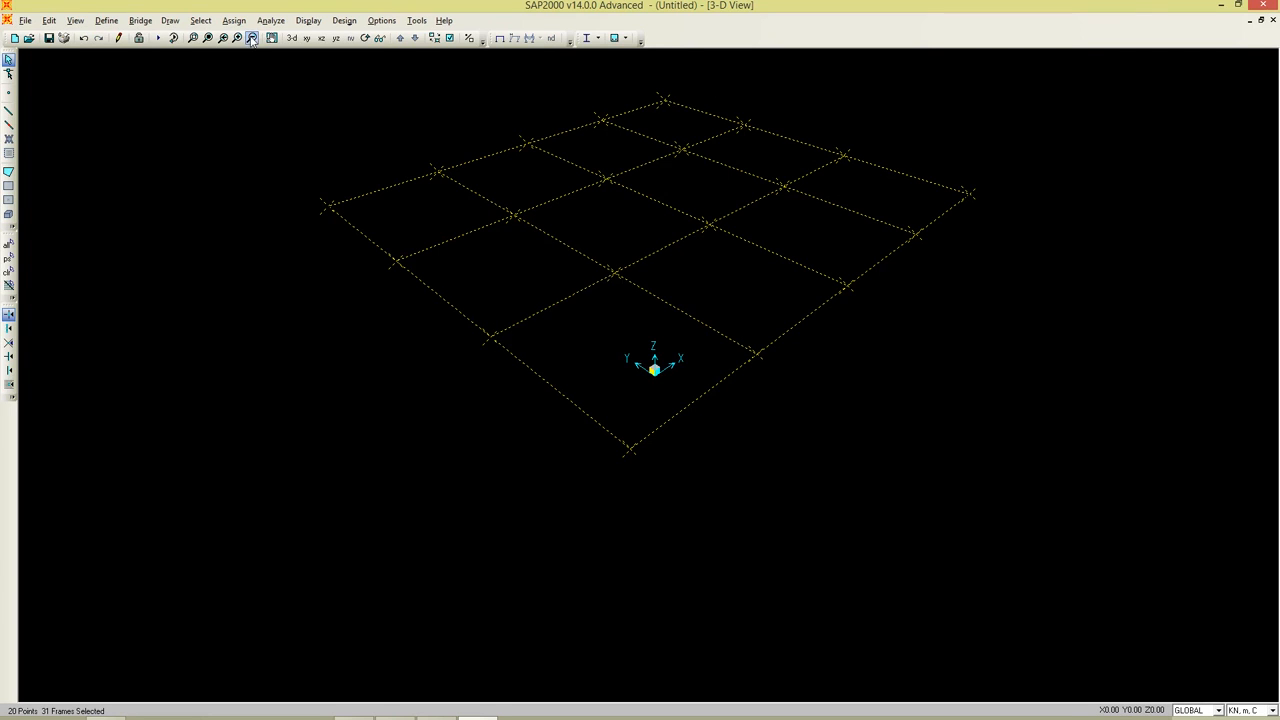
click(112, 22)
mouse_move(75, 20)
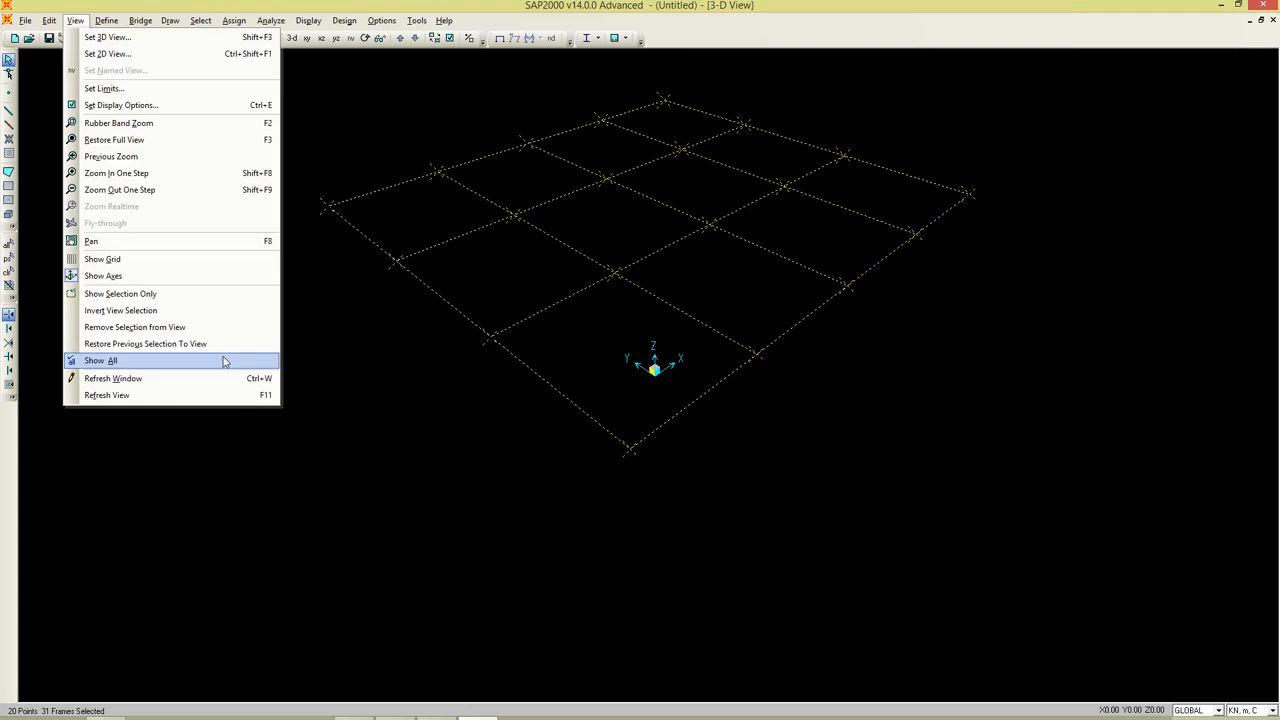
click(223, 360)
key(ctrl+q)
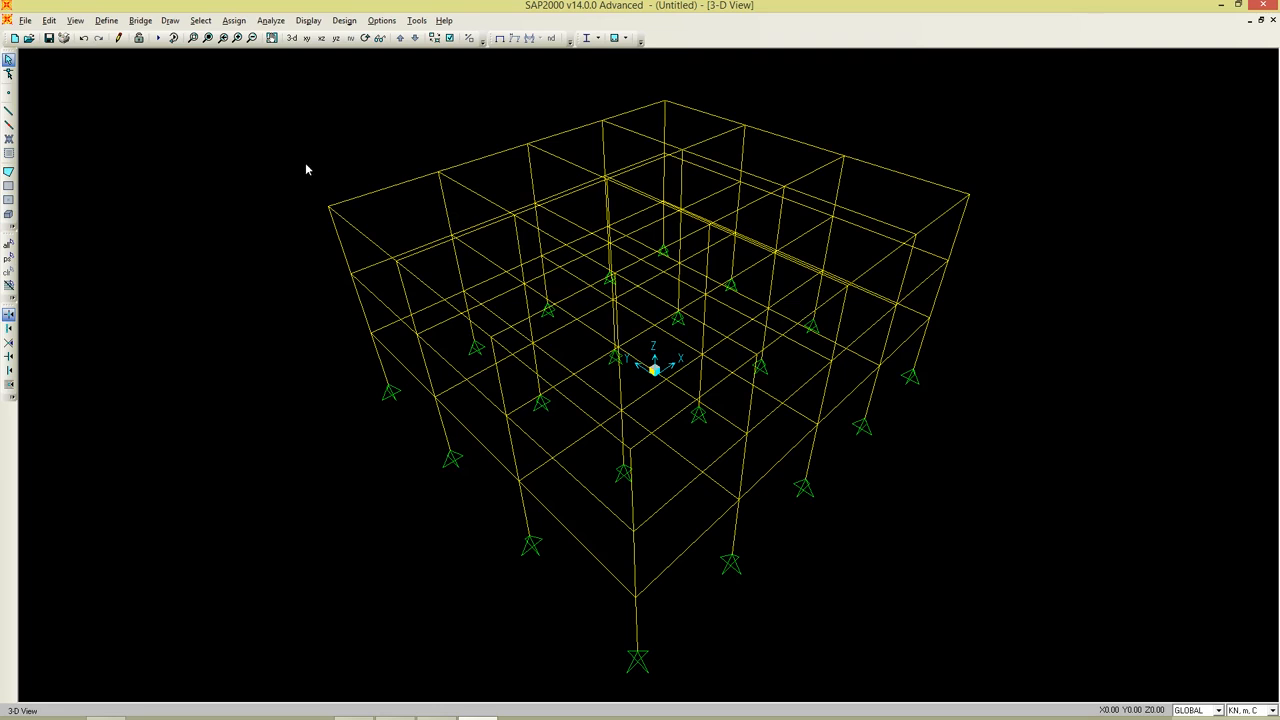
Step: Show the building in the X-Z view with an aperture angle of 1 so frames along the depth become selectable together
click(321, 38)
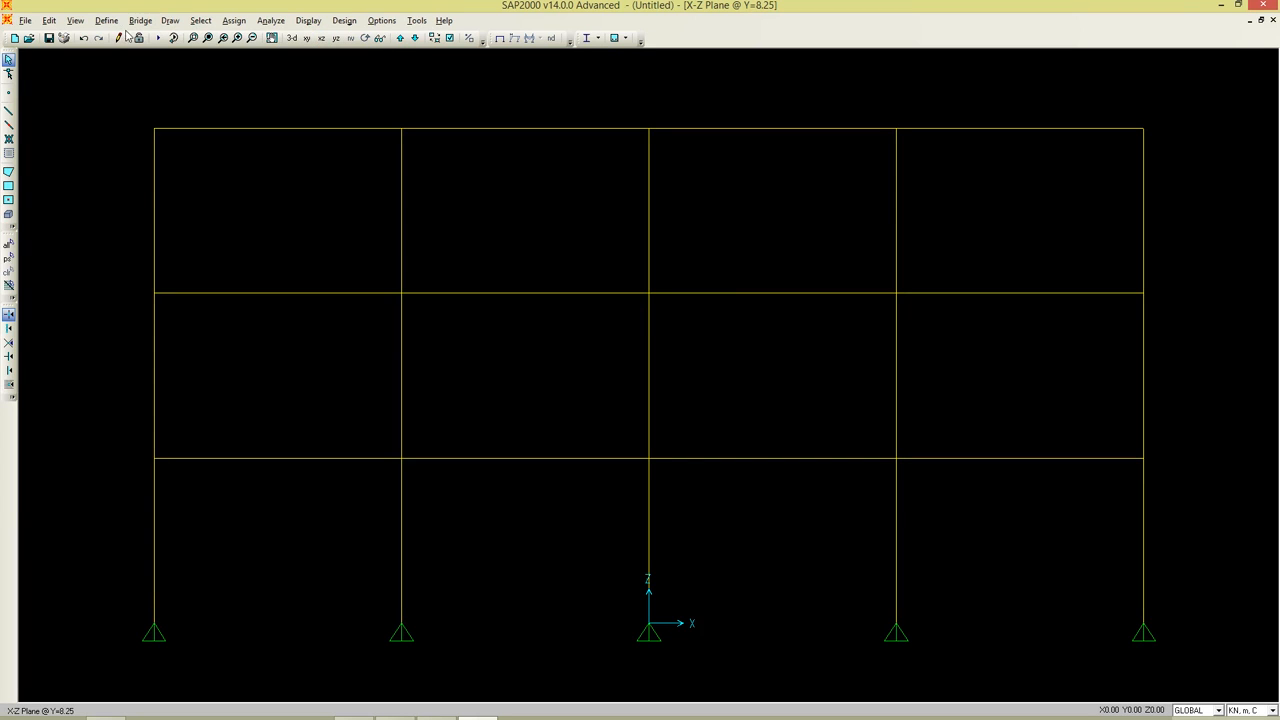
click(82, 24)
click(107, 37)
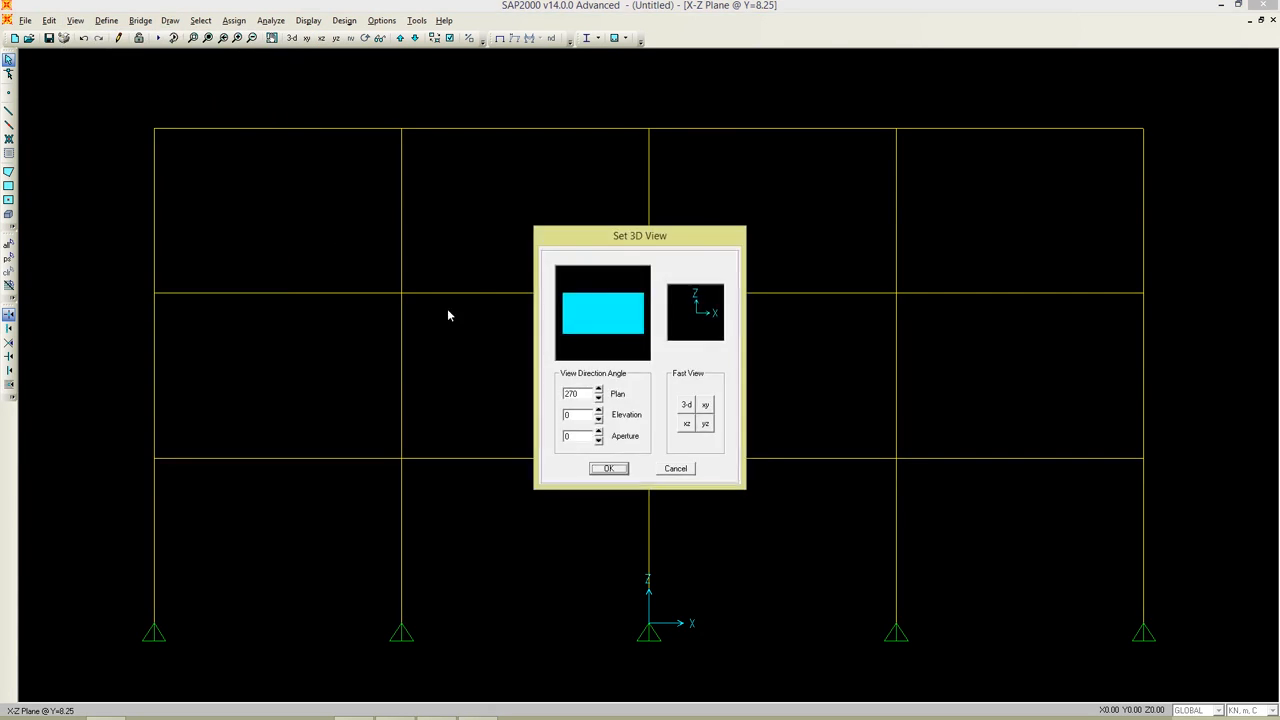
double_click(578, 436)
text(1)
click(605, 468)
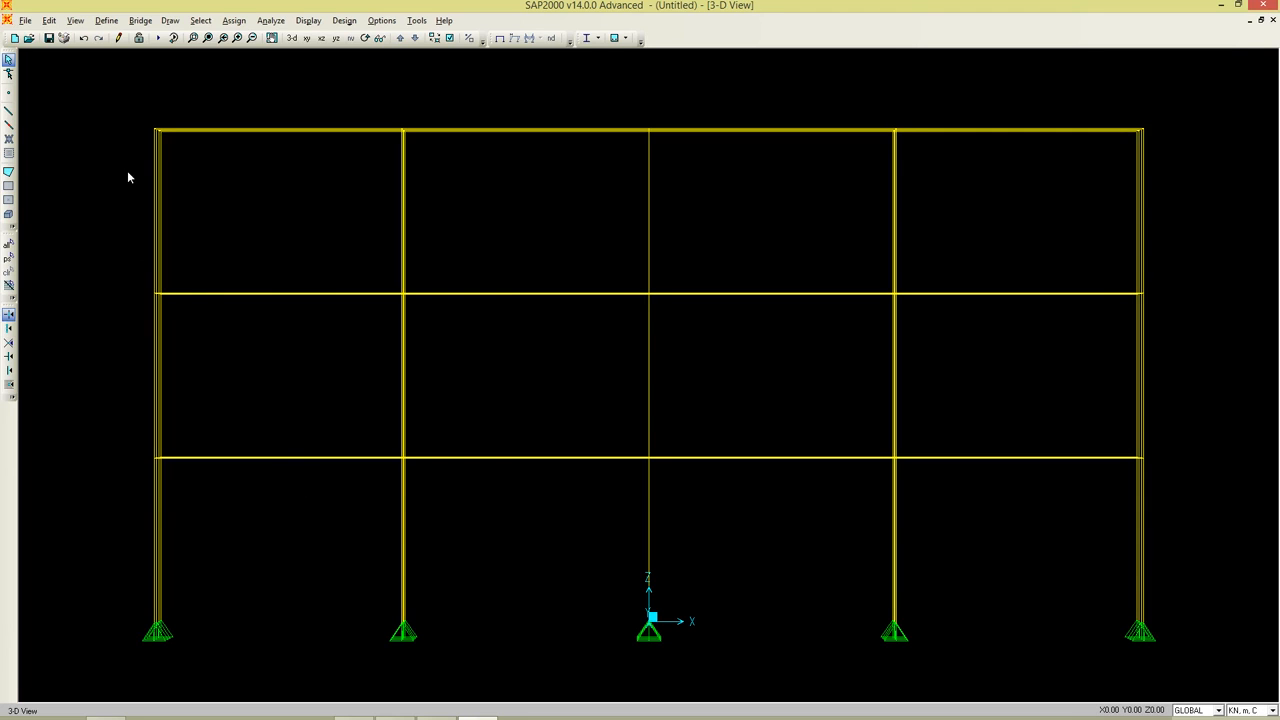
Step: Select all joints and frames from the first-floor level up and move them 1.5 m in Z, consulting h1 in the Word assignment
drag(90, 98, 1178, 451)
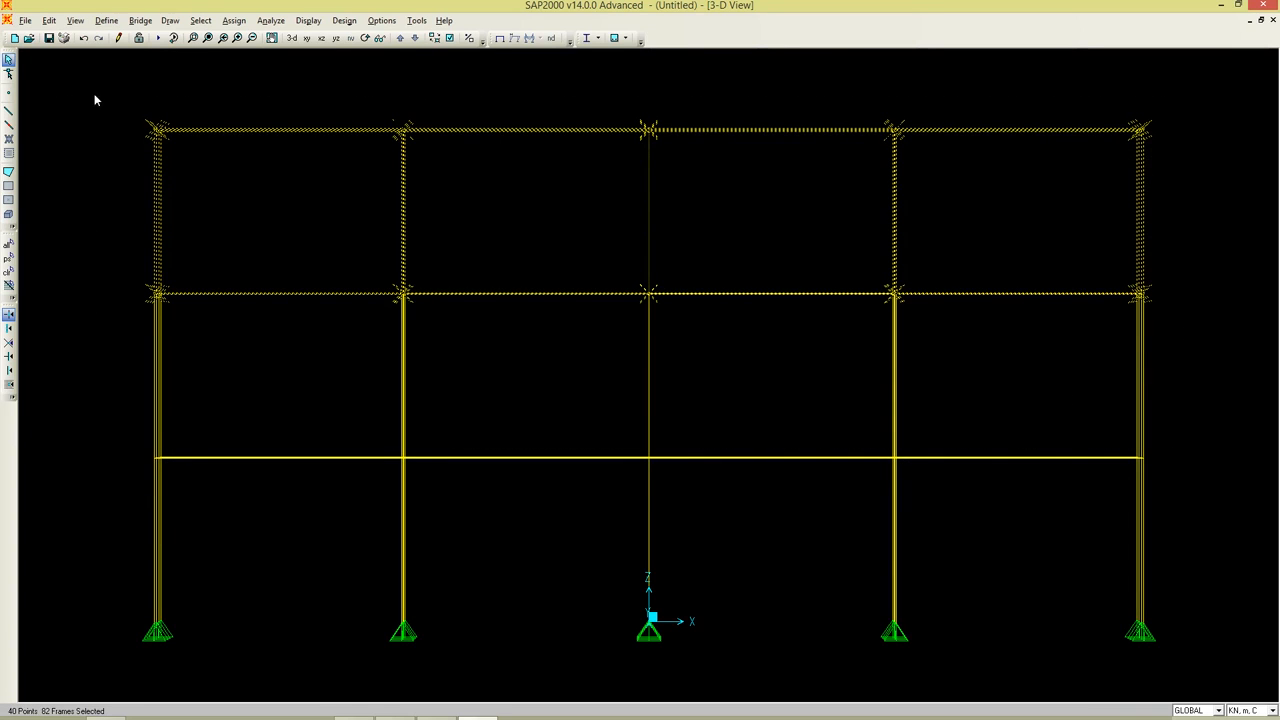
drag(66, 80, 1268, 486)
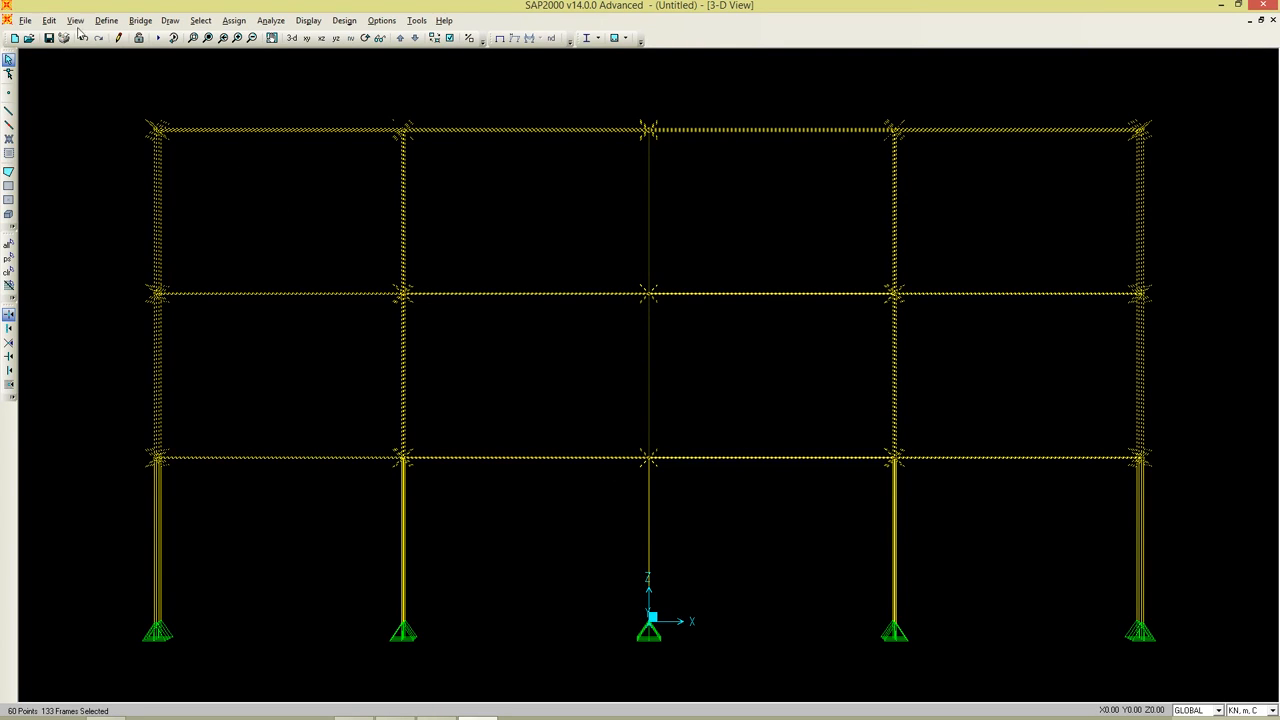
click(49, 21)
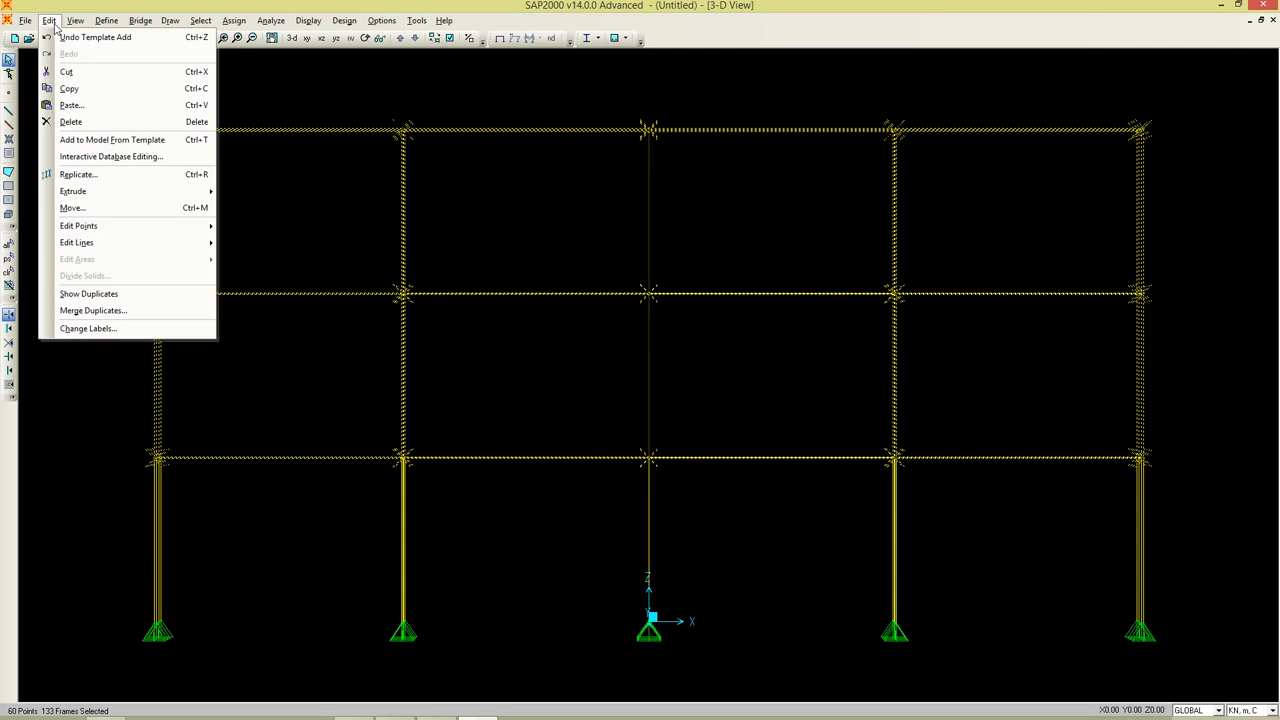
click(72, 208)
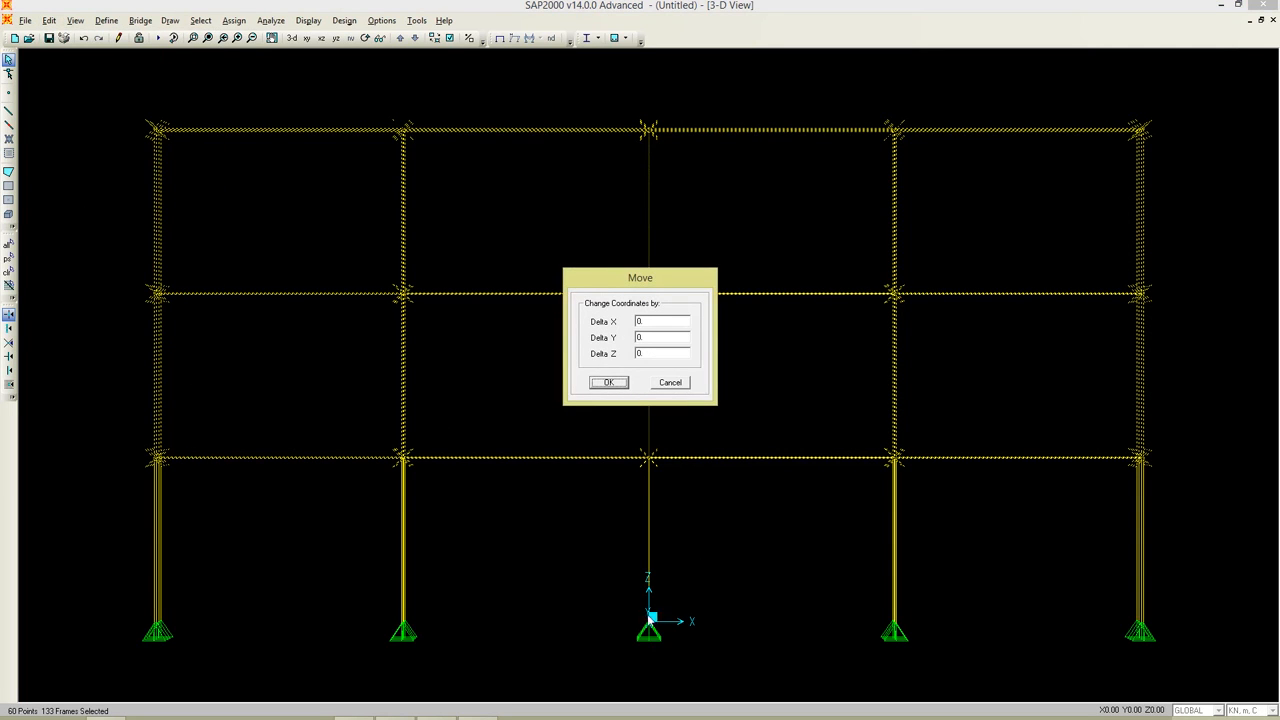
drag(632, 278, 779, 272)
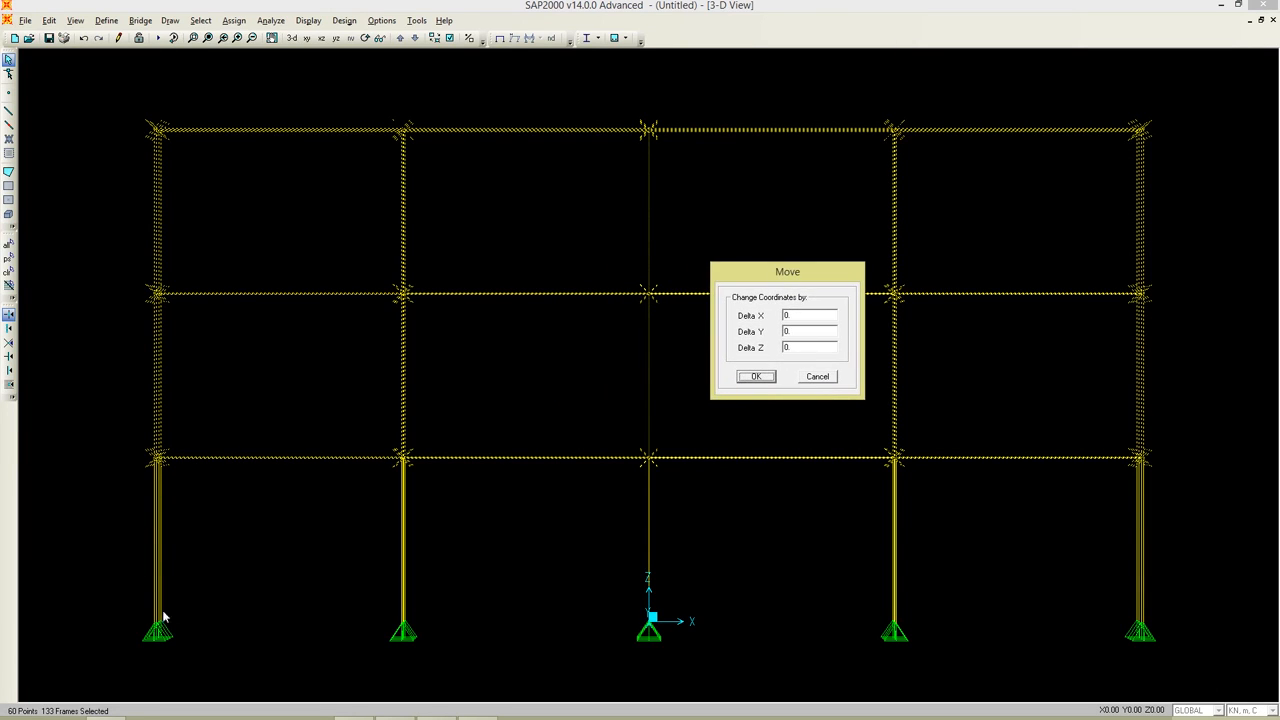
click(352, 704)
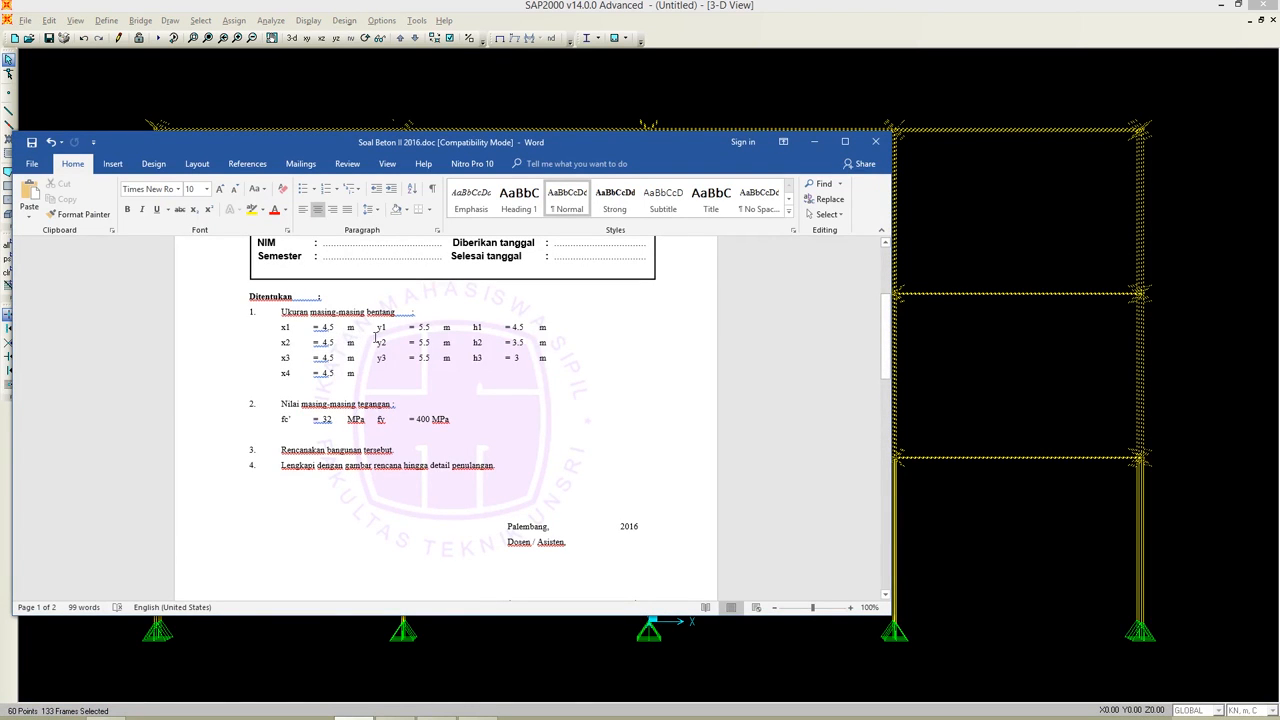
double_click(515, 327)
drag(569, 142, 453, 470)
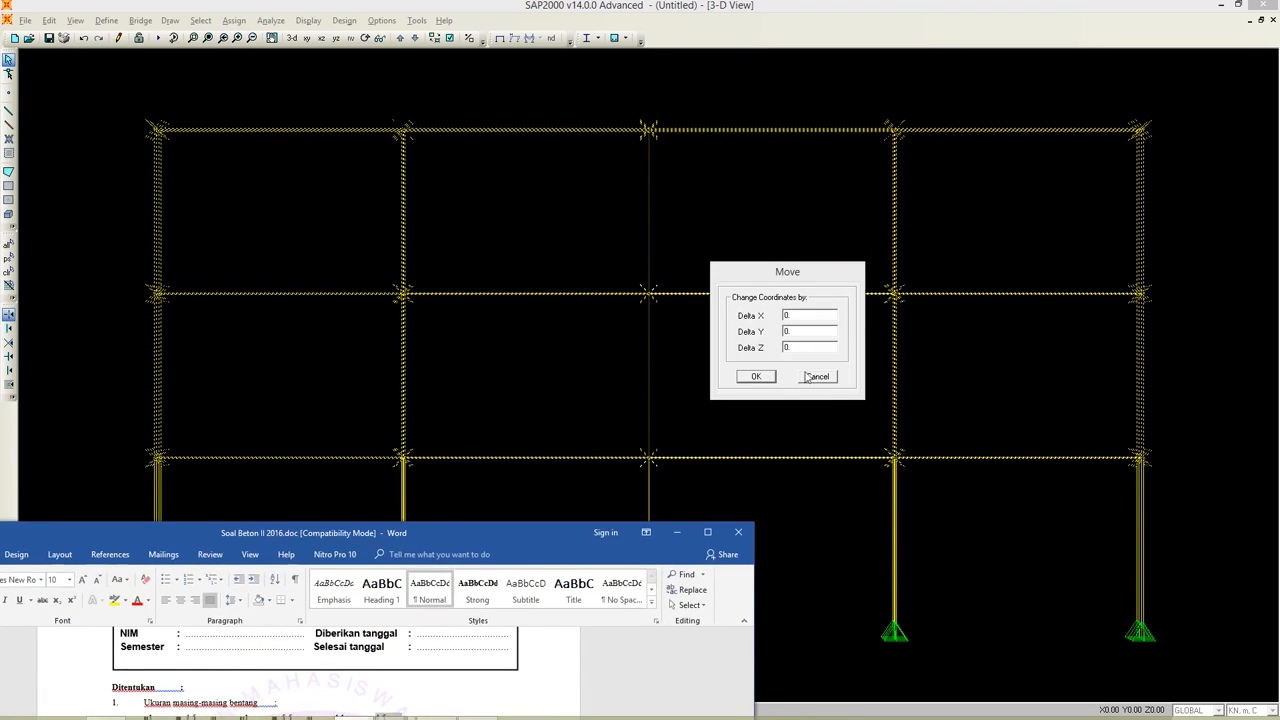
double_click(800, 348)
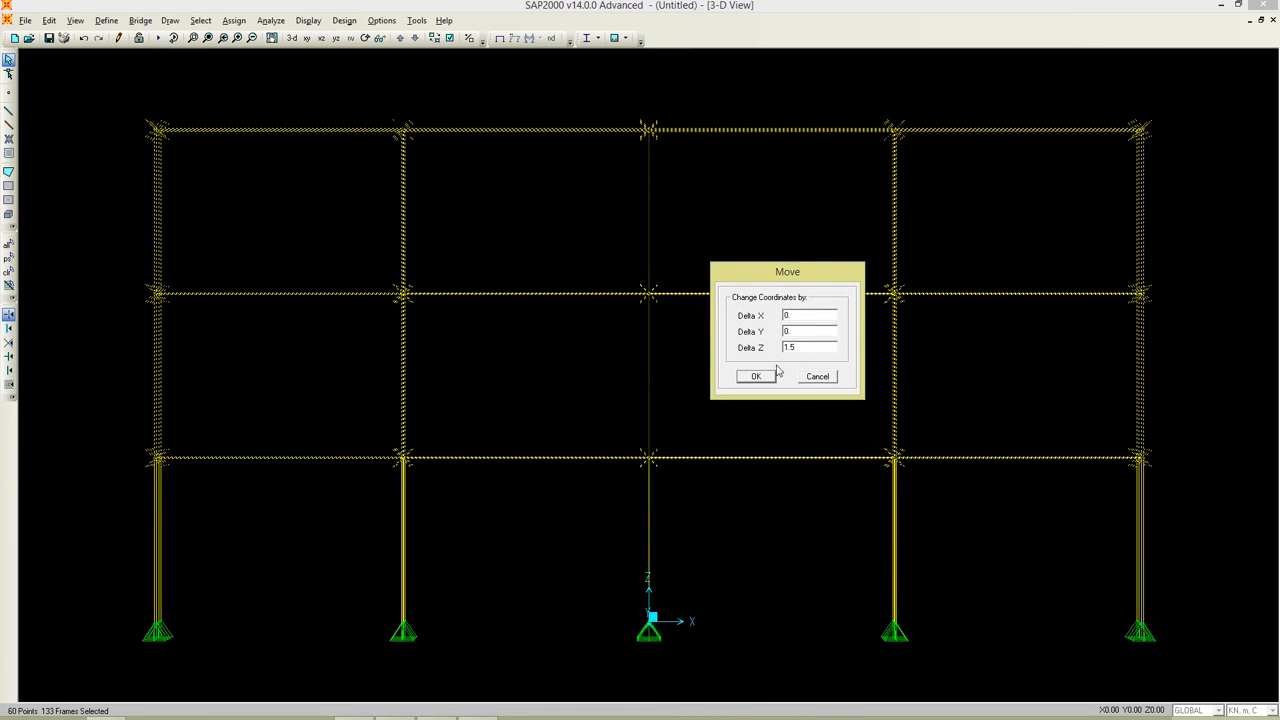
click(765, 377)
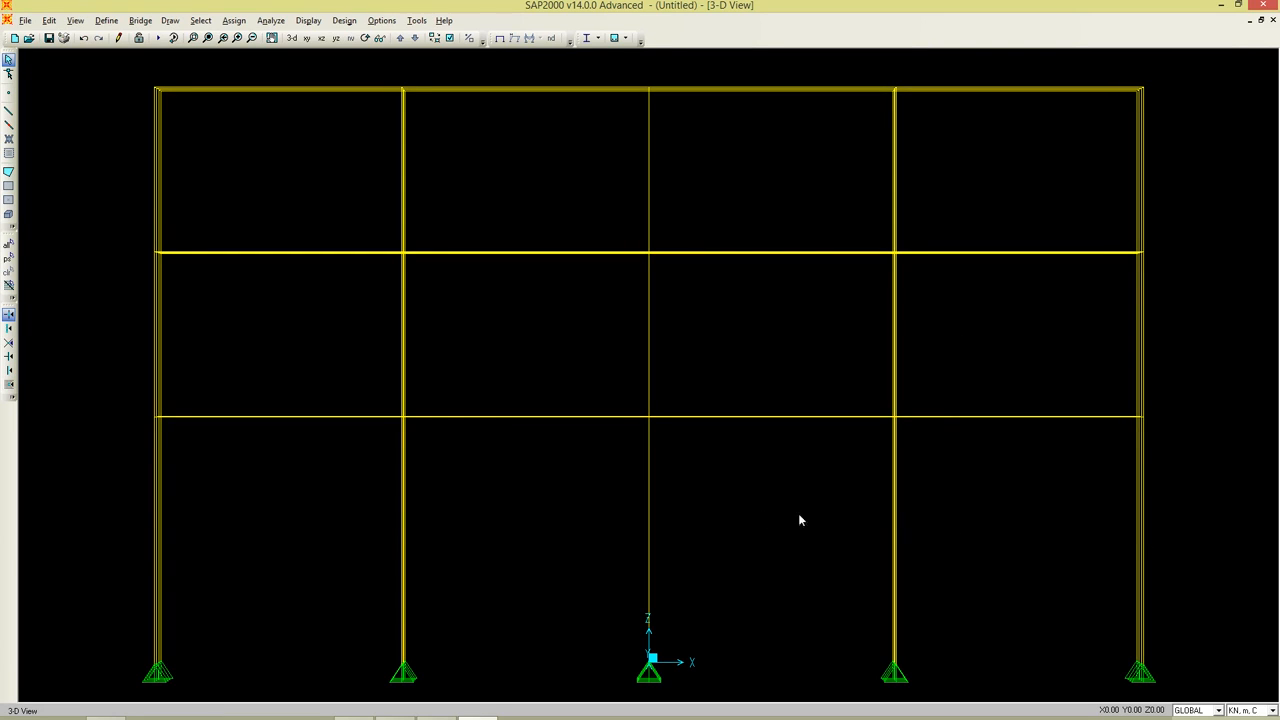
Step: Inspect the location data of a ground-story edge column to check its length
click(157, 453)
right_click(157, 458)
click(515, 212)
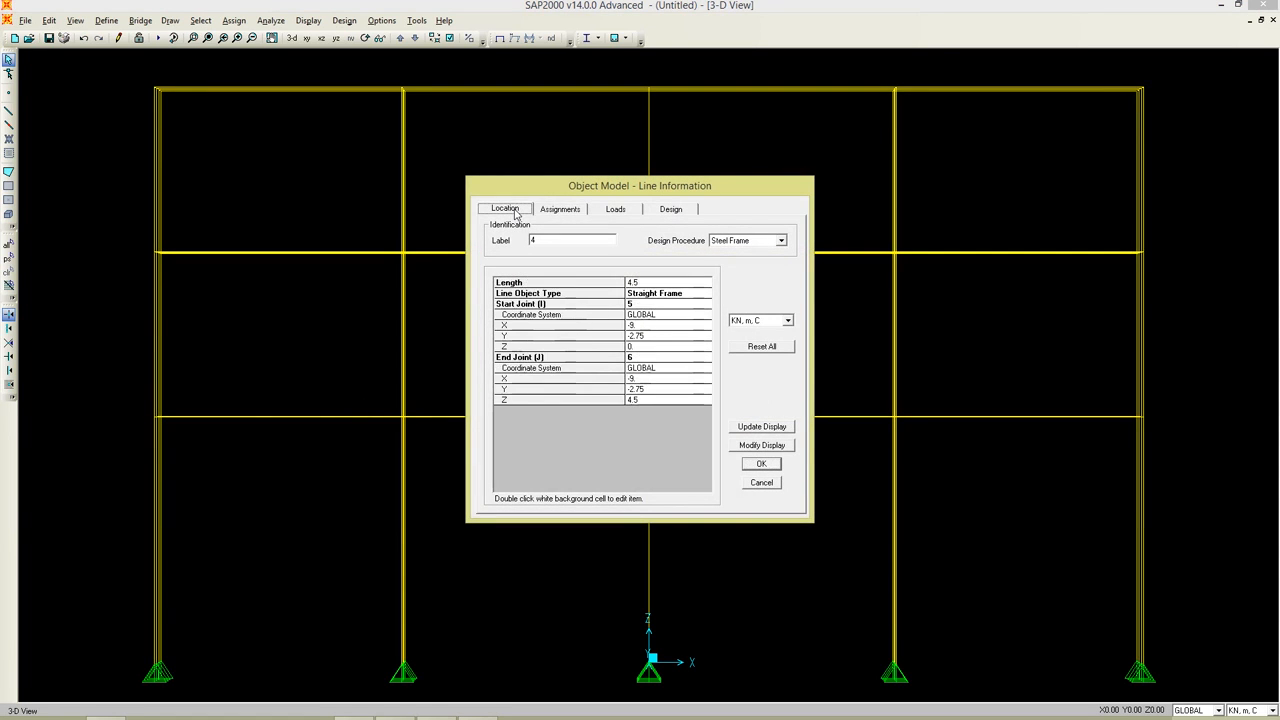
click(761, 482)
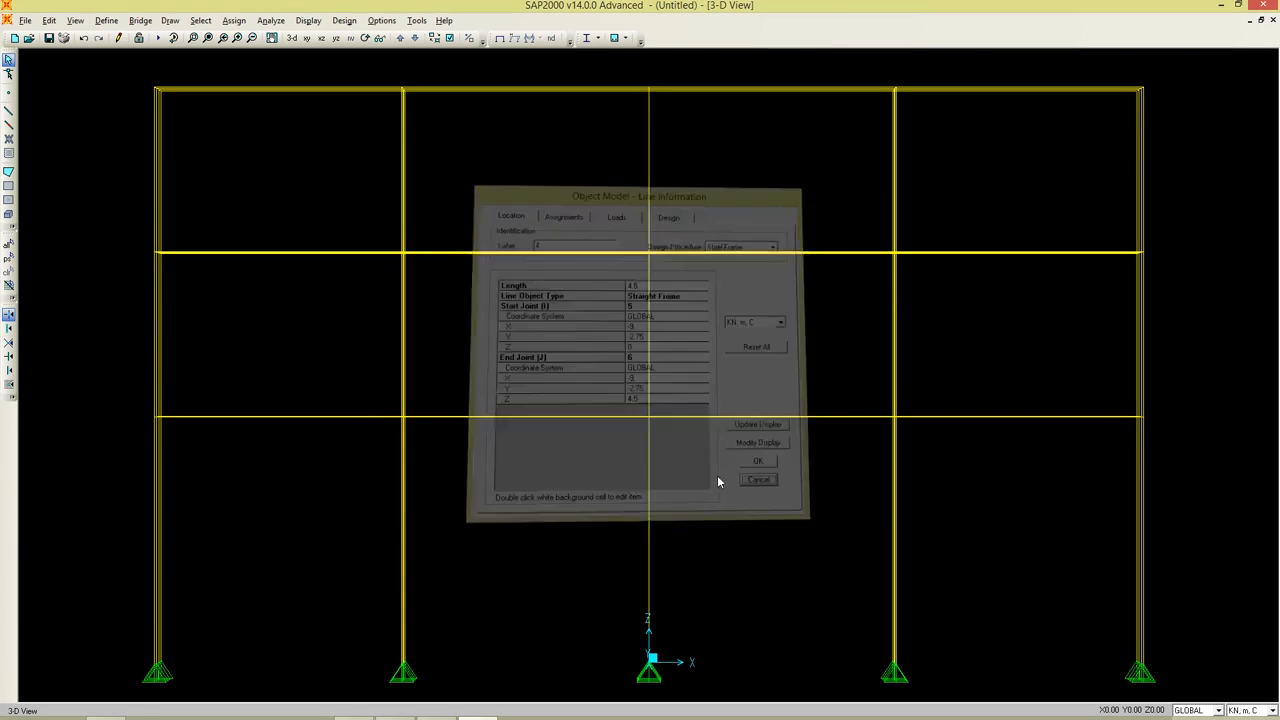
Step: Check the second-story height h2 in the Word assignment and return to the SAP2000 model
mouse_move(471, 715)
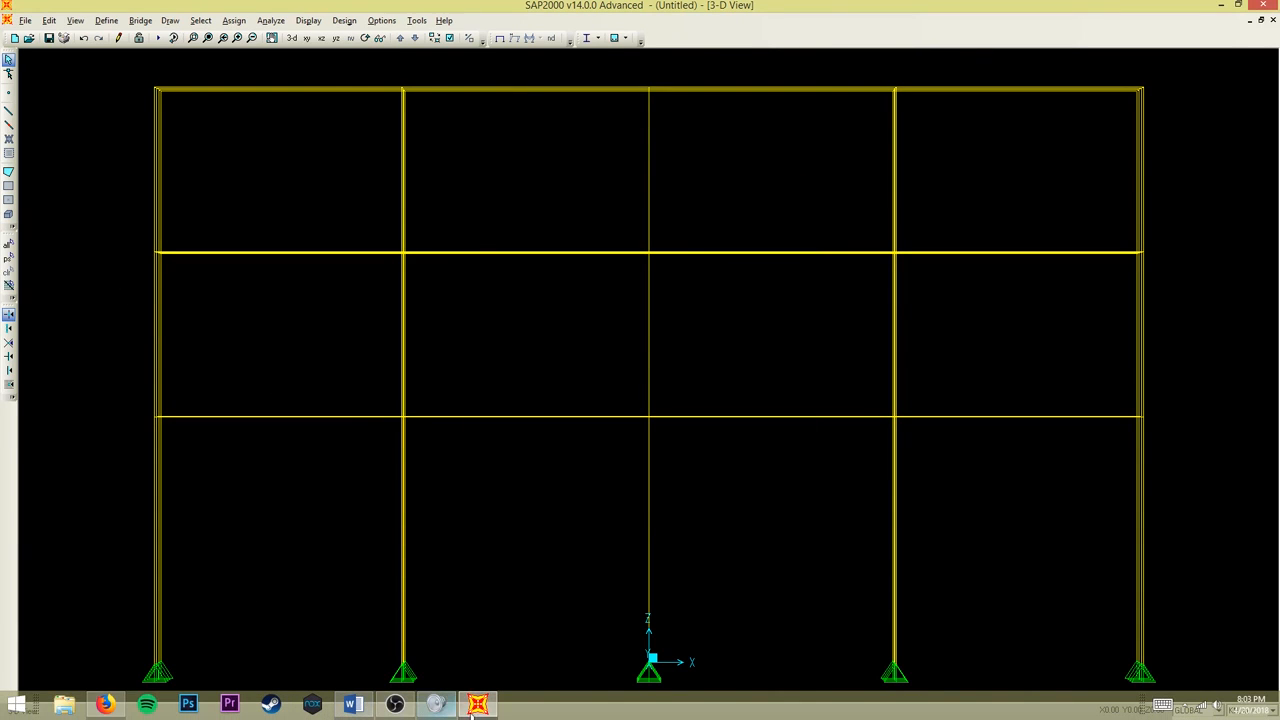
click(352, 705)
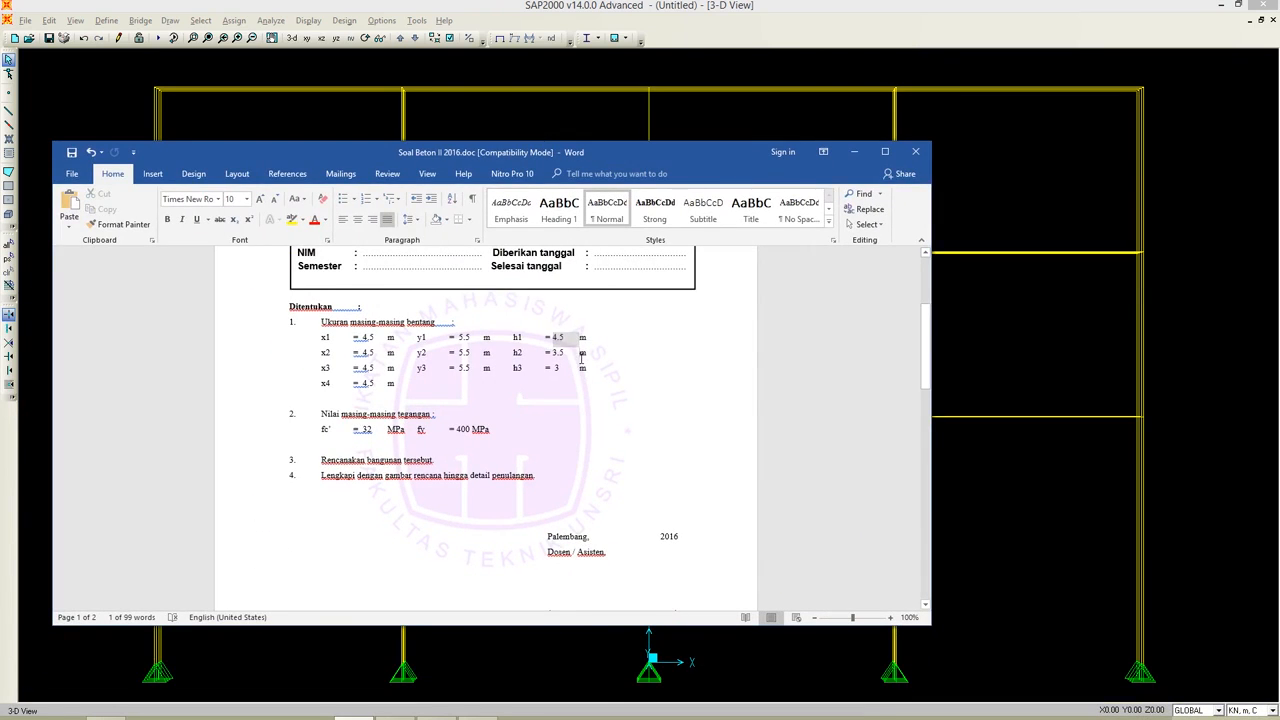
click(567, 353)
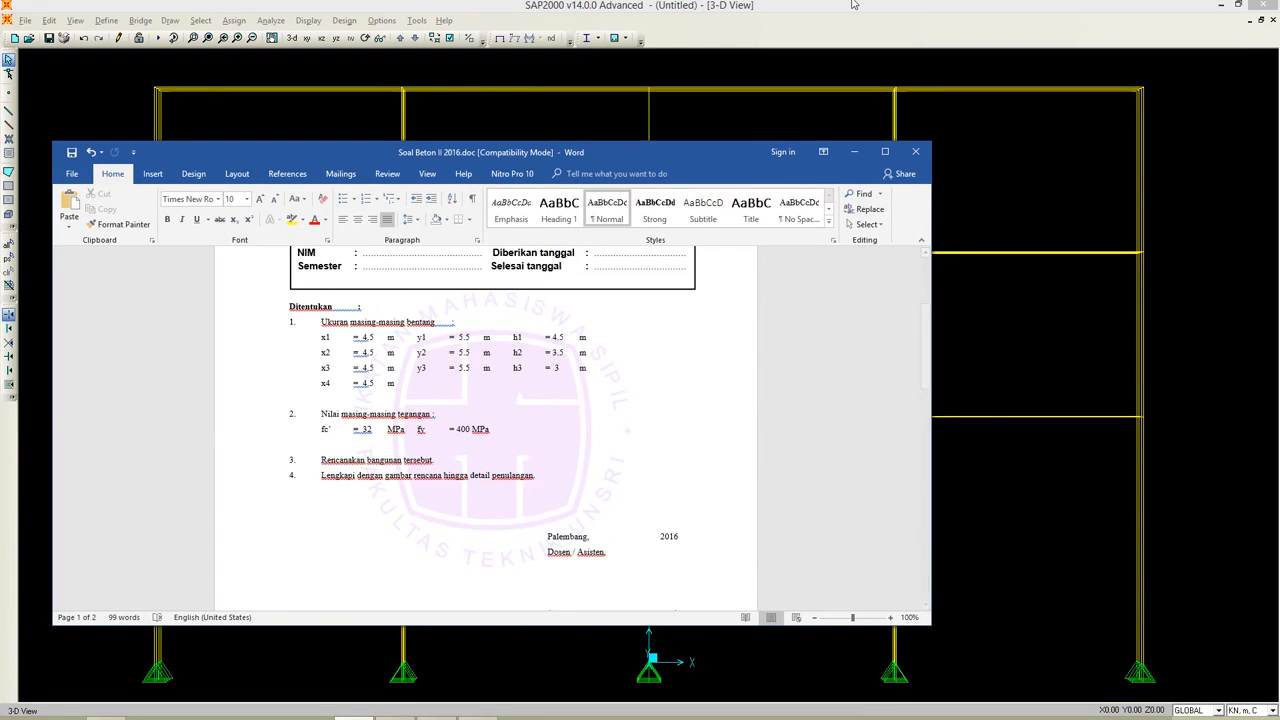
click(838, 50)
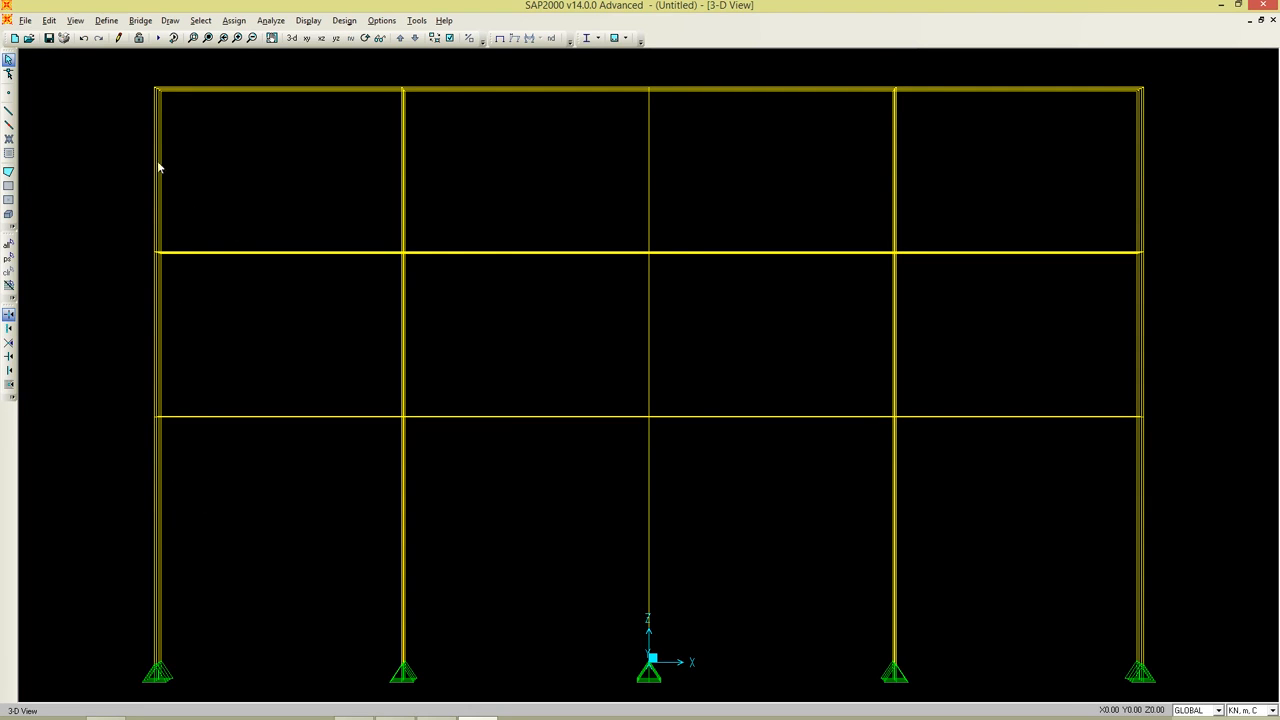
Step: Select all joints and frames from the second-floor level up and move them 0.5 m in Z, rechecking h2 in the Word assignment
drag(114, 66, 1243, 276)
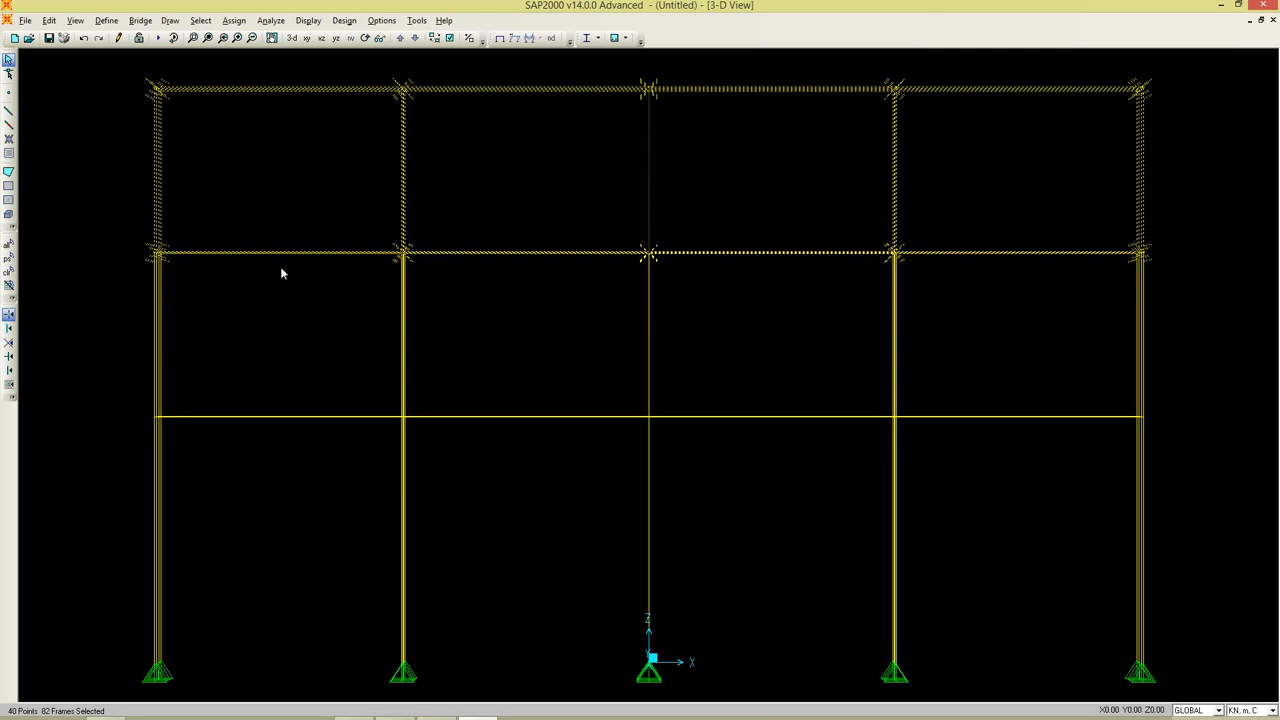
click(55, 21)
click(105, 208)
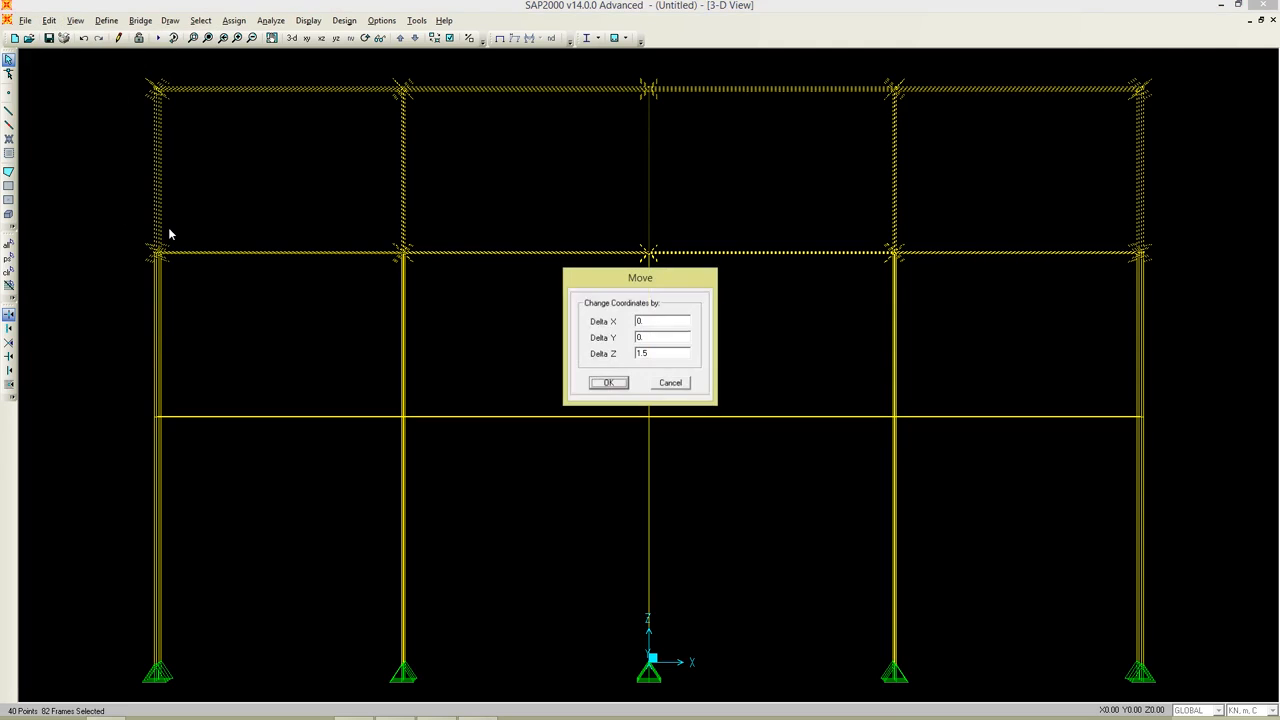
double_click(665, 355)
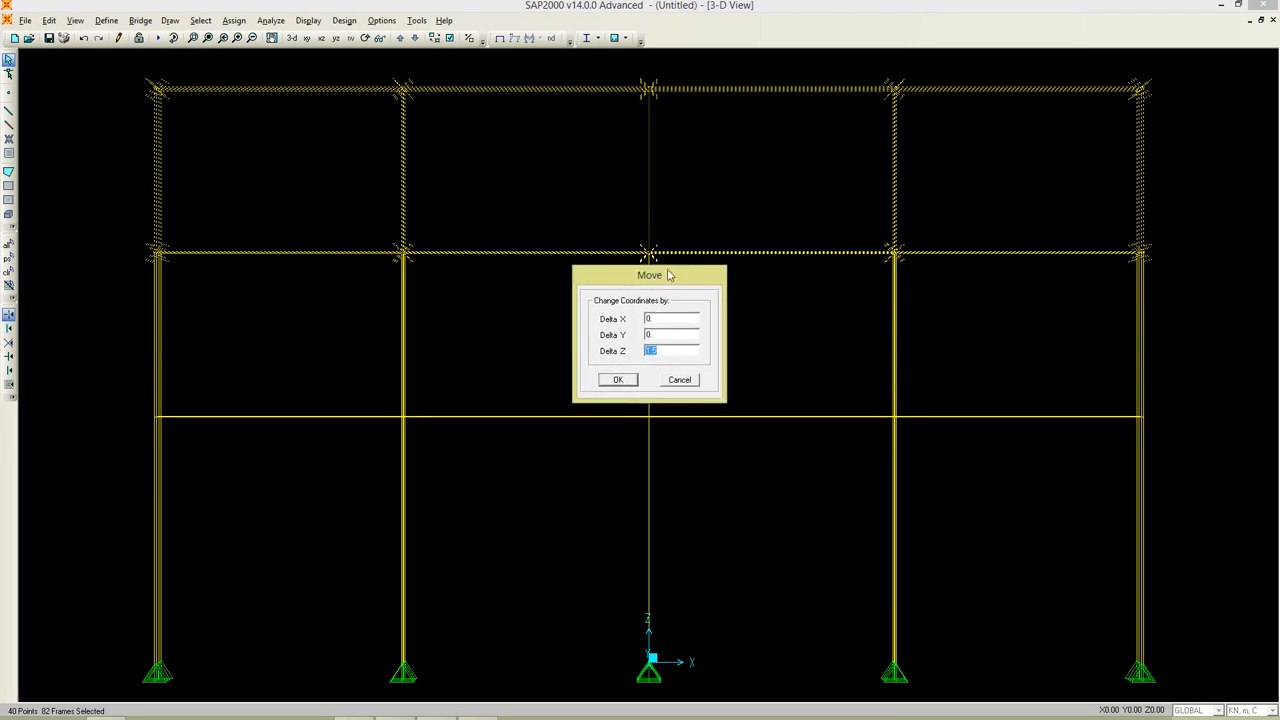
drag(643, 281, 920, 203)
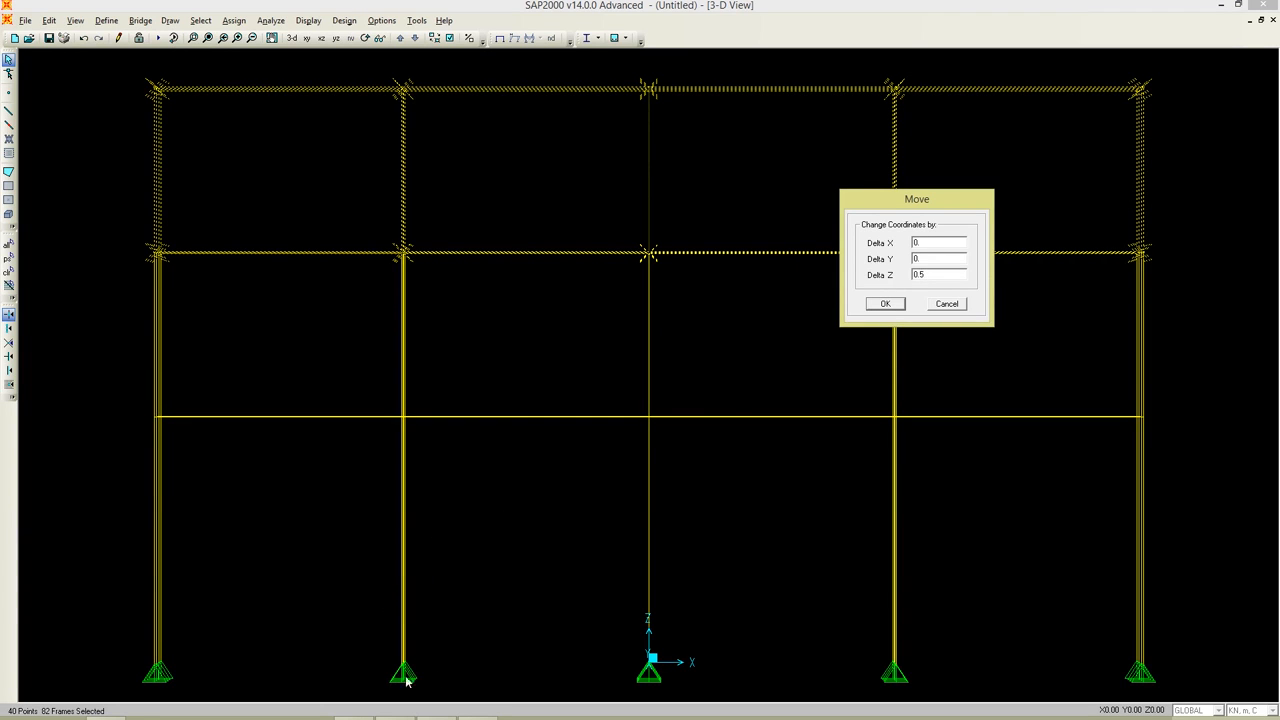
mouse_move(440, 714)
click(352, 707)
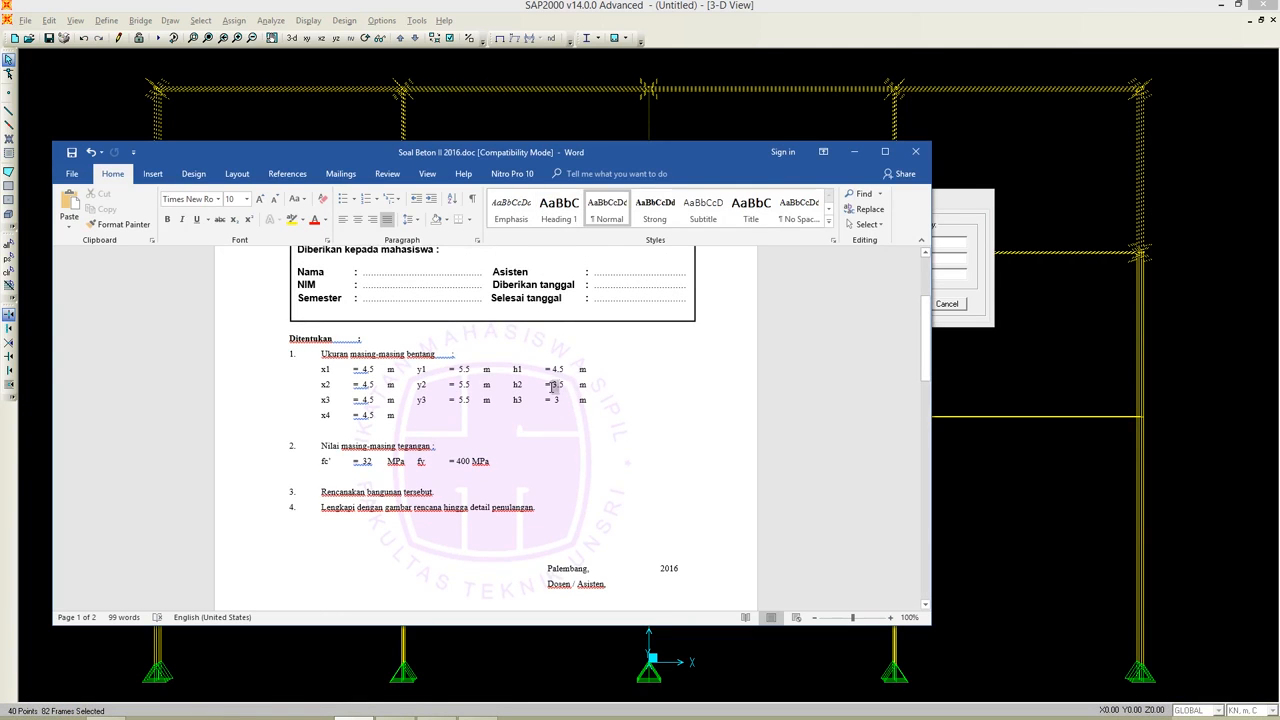
click(854, 152)
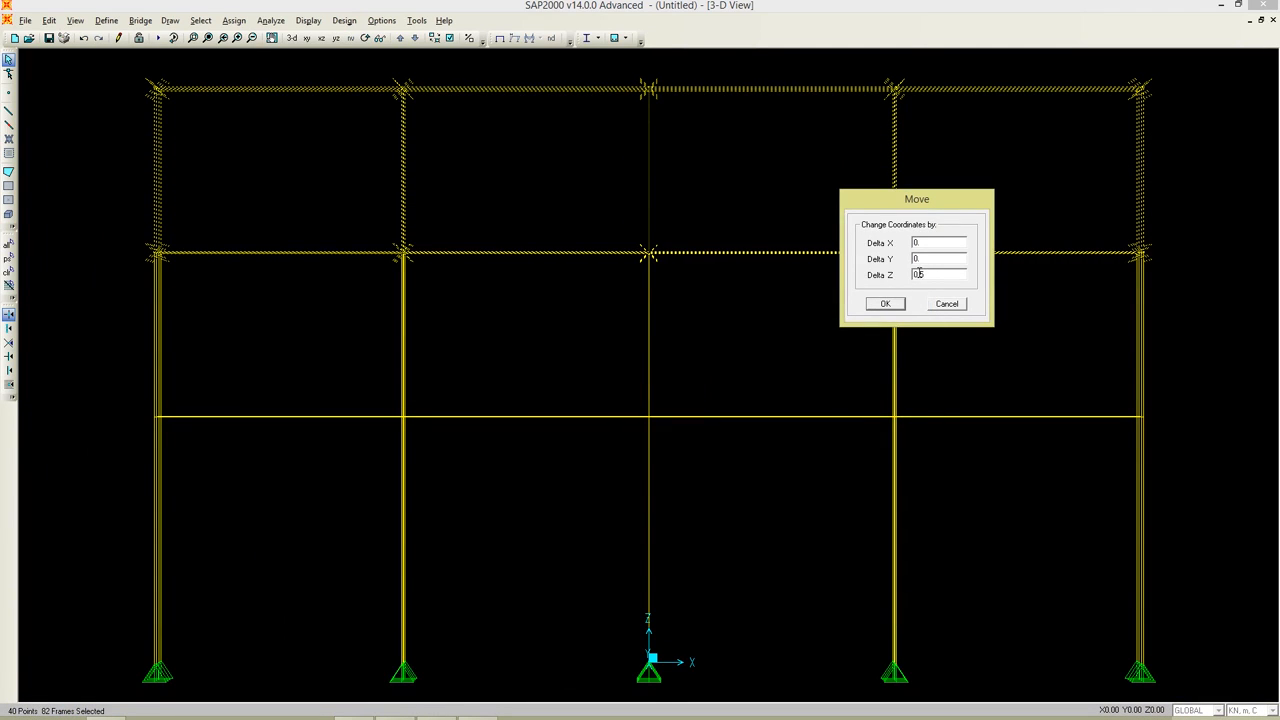
click(880, 305)
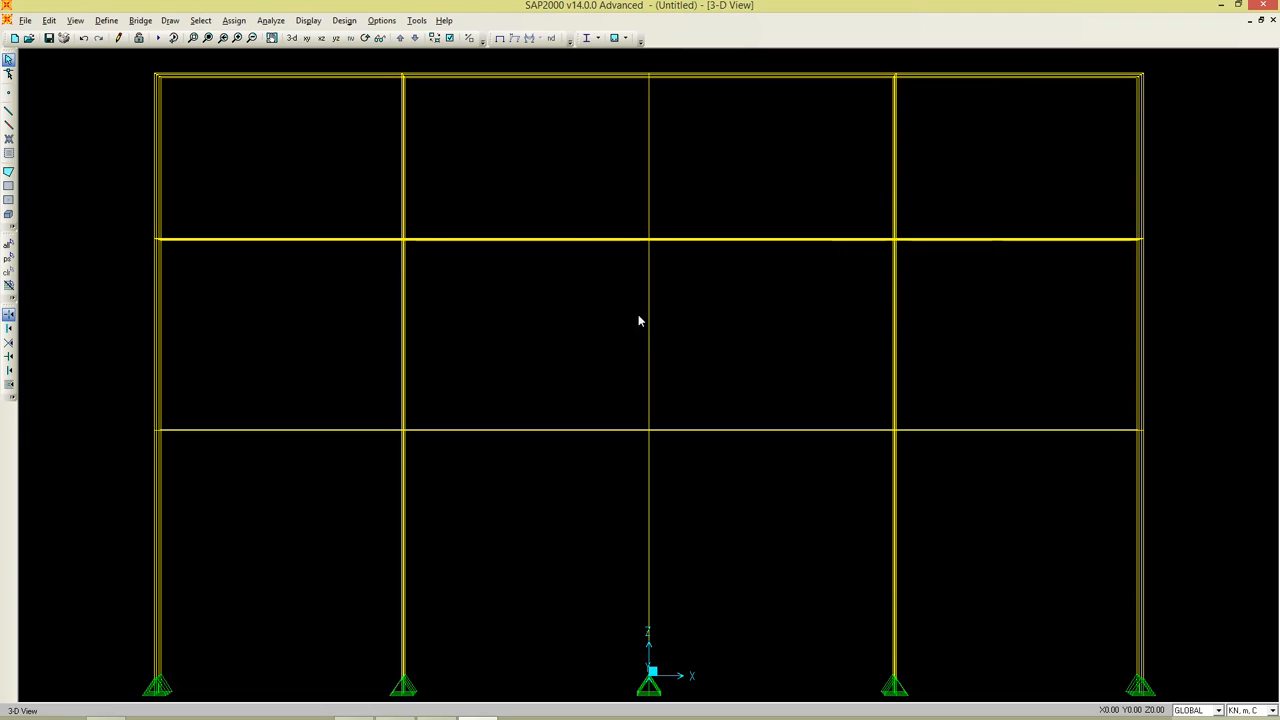
Step: Review the whole frame in 3-D, then return to the X-Z plane view and turn on the grid lines
click(291, 38)
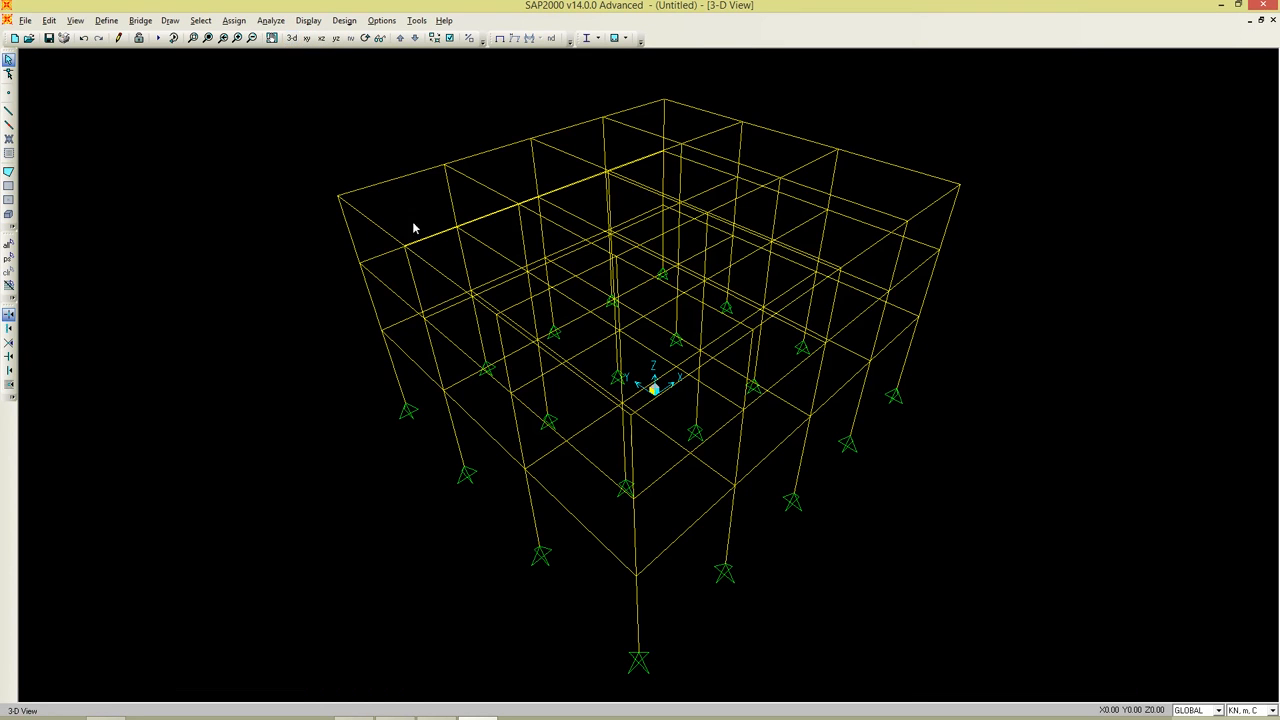
scroll(451, 236, up, 1)
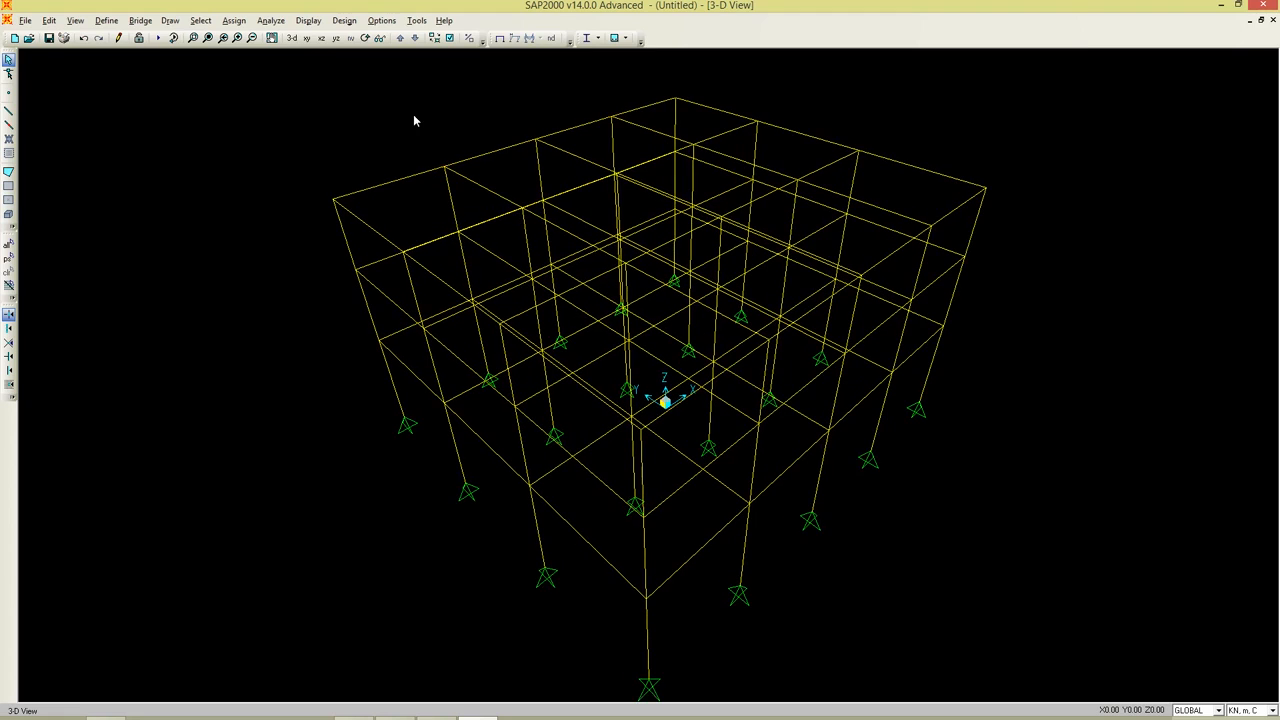
click(321, 38)
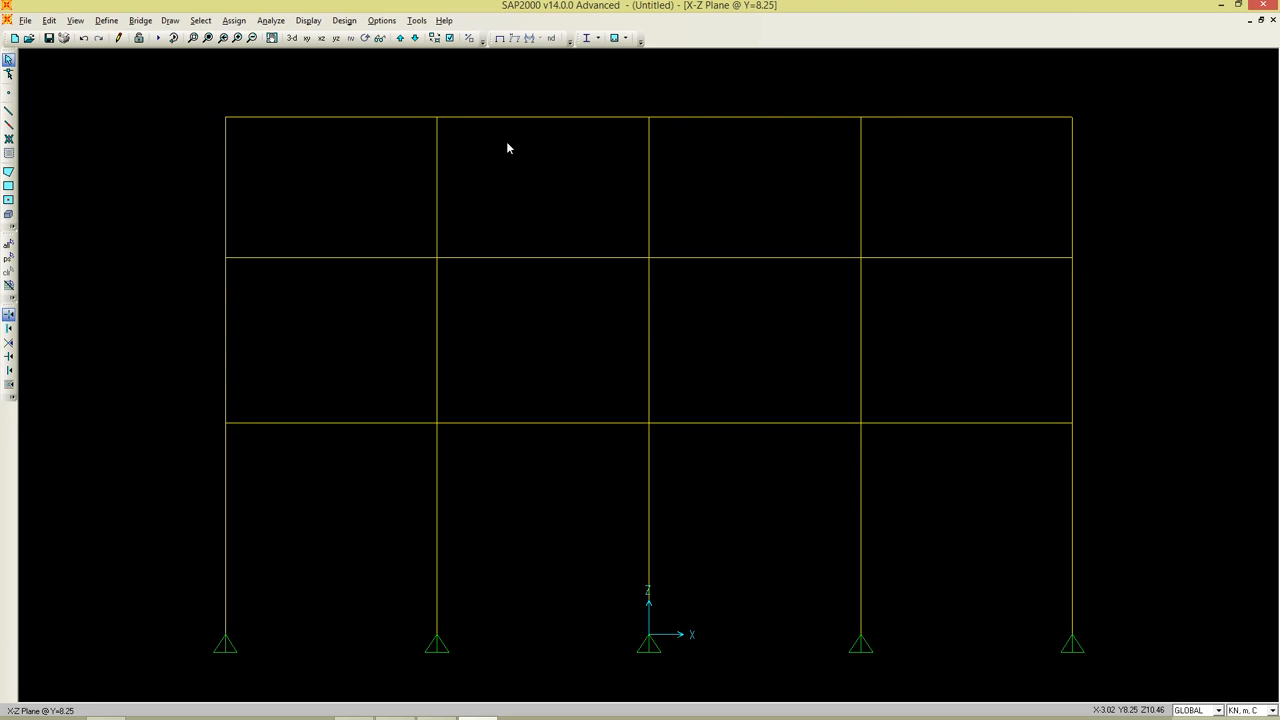
key(F7)
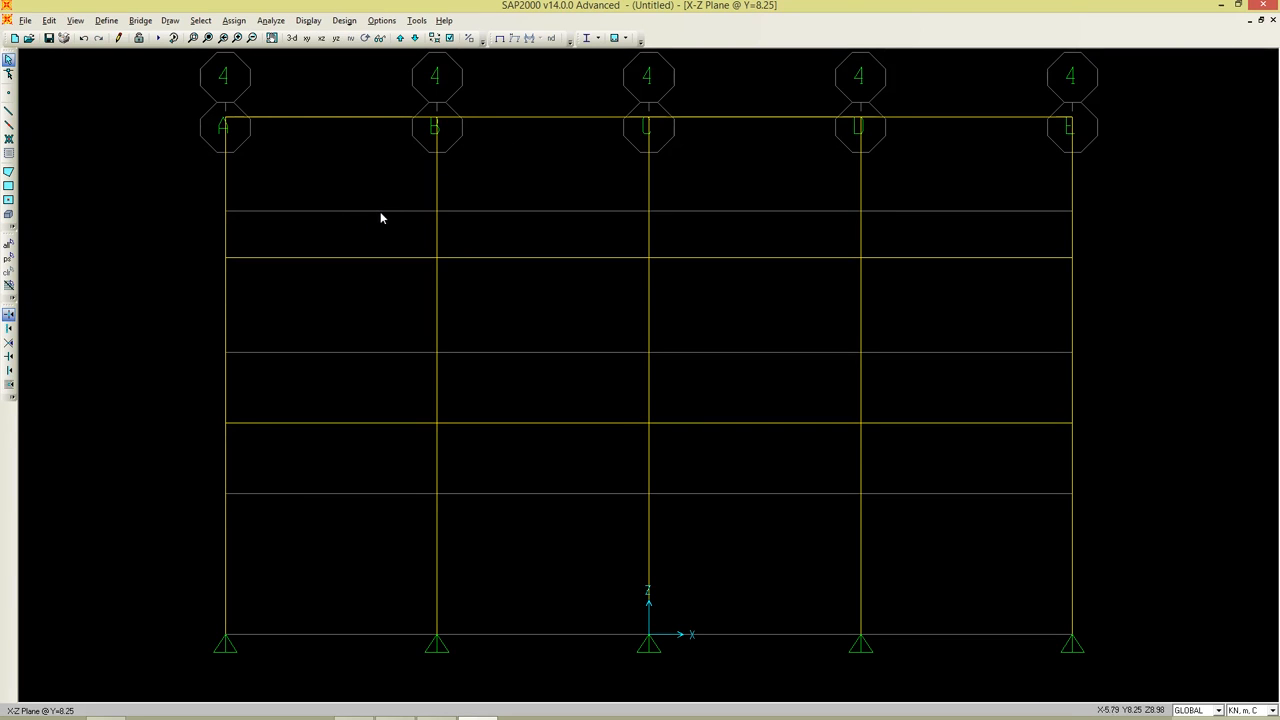
Step: Open the GLOBAL grid system data for editing and set the Z2 ordinate to 4.5 m and Z3 to 8 m
right_click(317, 212)
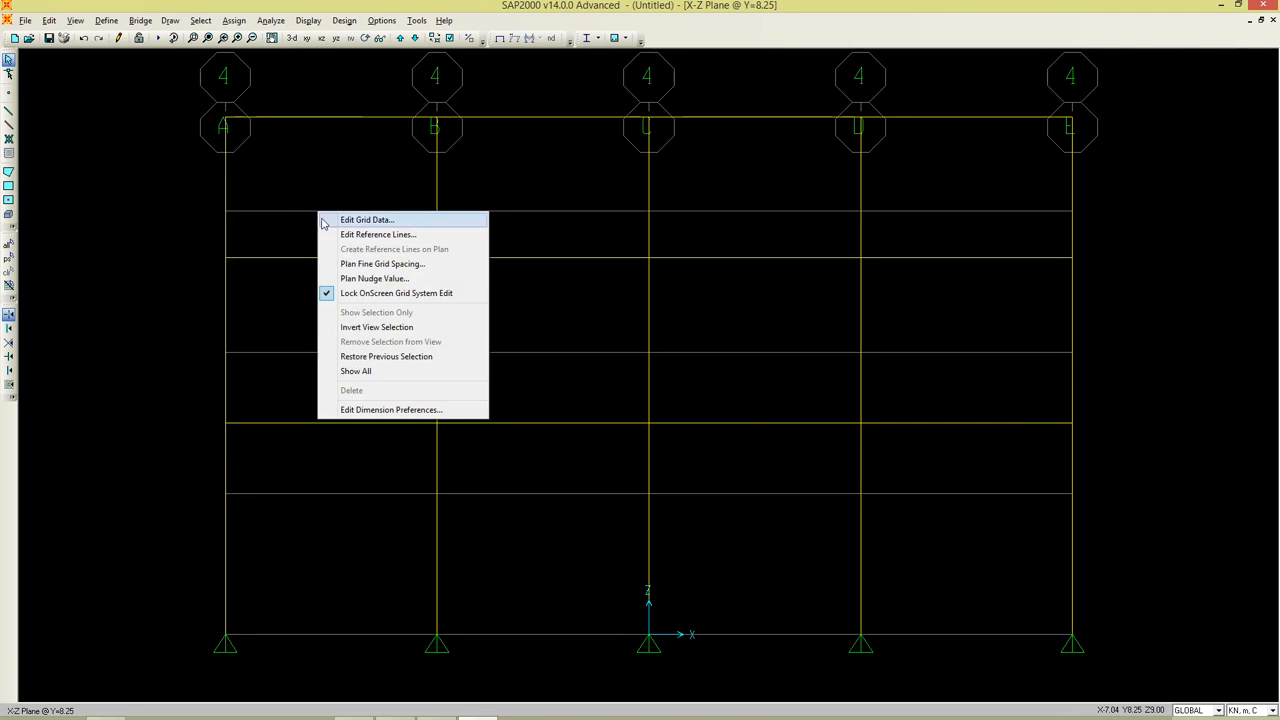
click(330, 220)
click(710, 420)
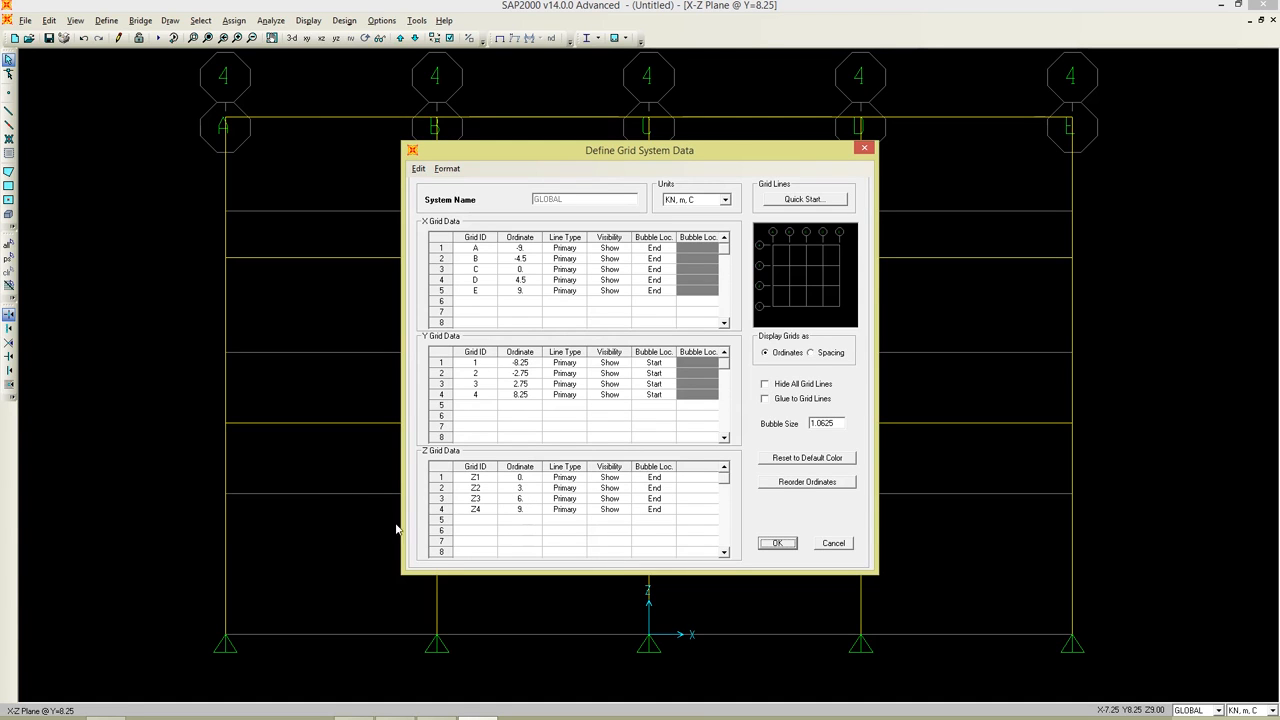
mouse_move(640, 710)
click(524, 489)
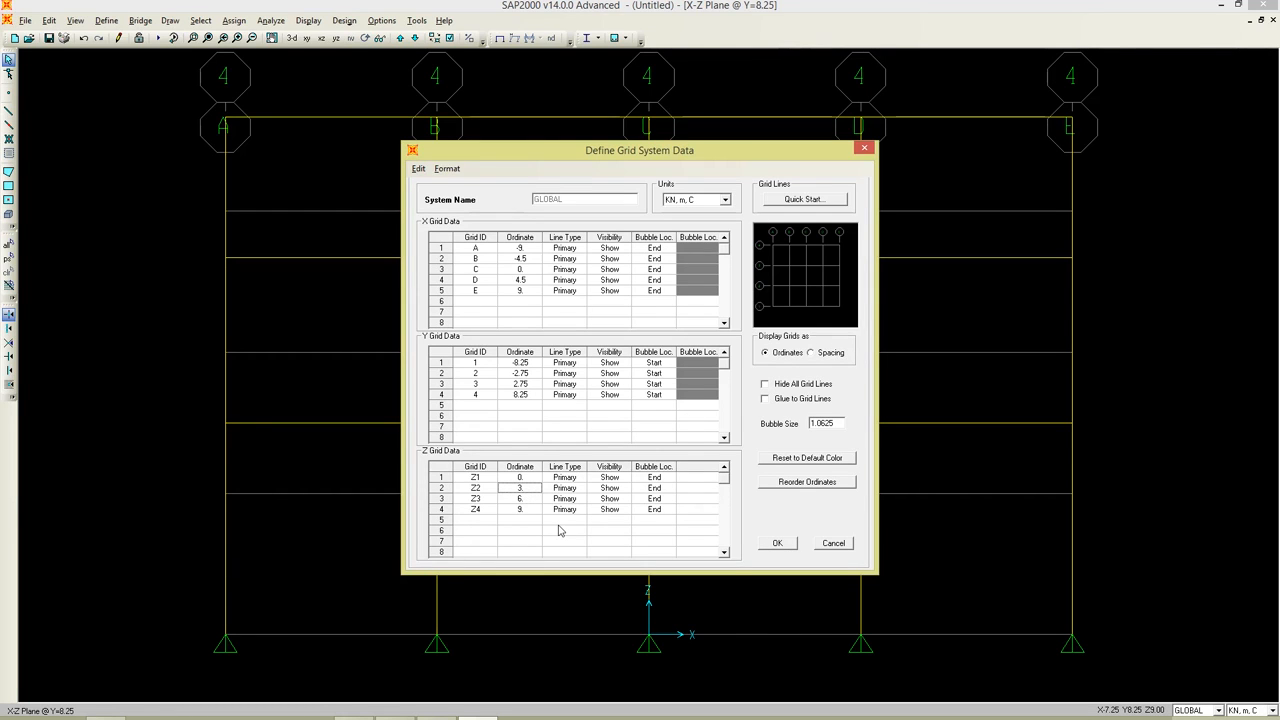
text(4.5)
click(520, 498)
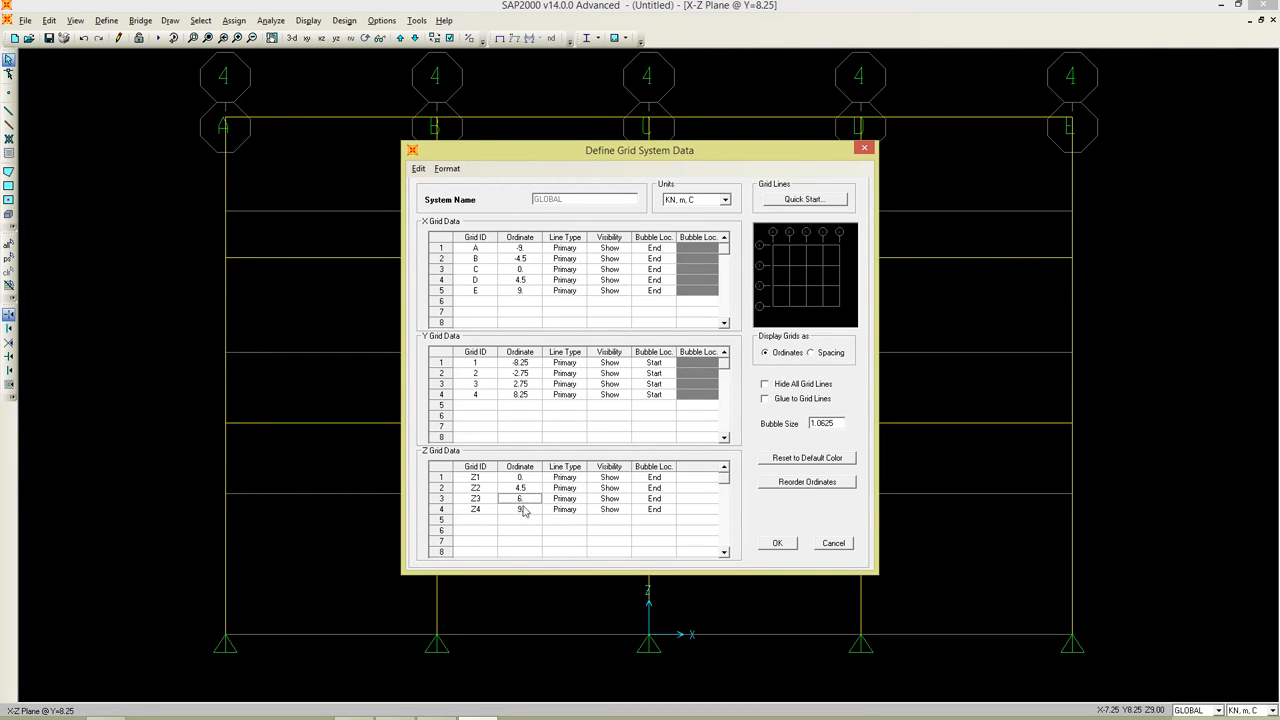
text(8)
Step: Check the third-story height h3 in the Word assignment, set the Z4 grid ordinate to 11 m and apply the grid changes
click(525, 511)
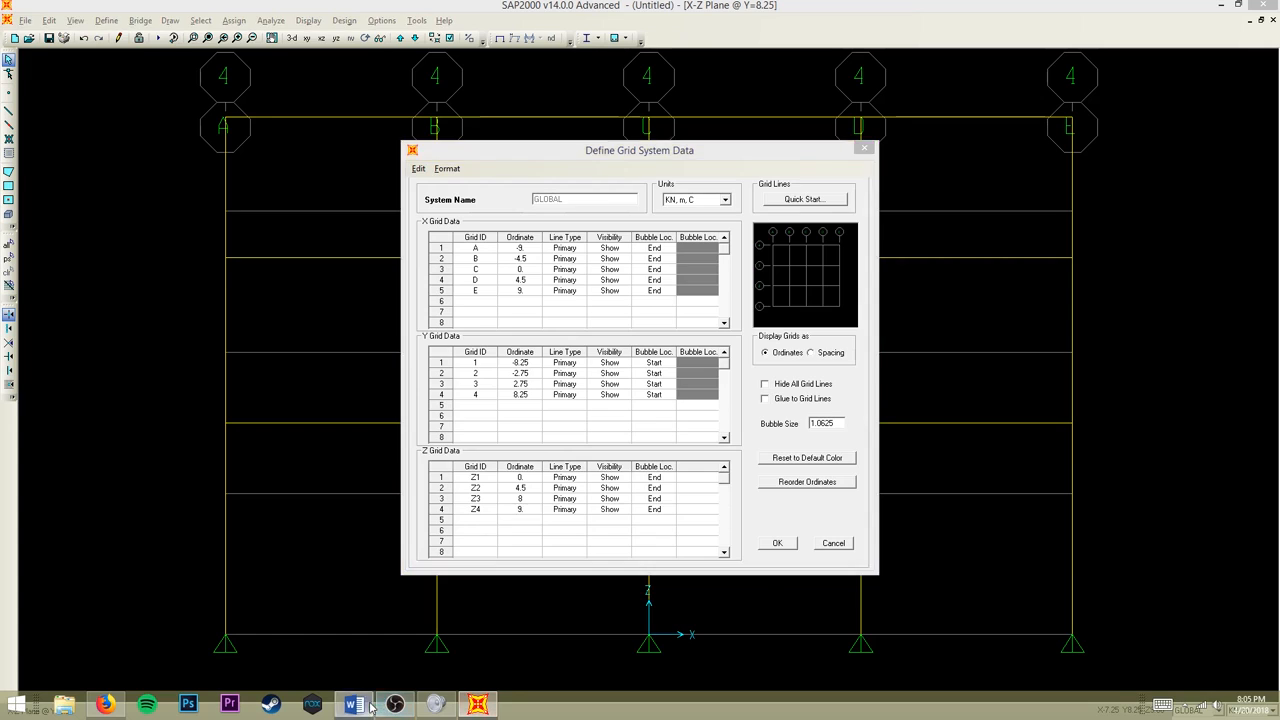
click(352, 705)
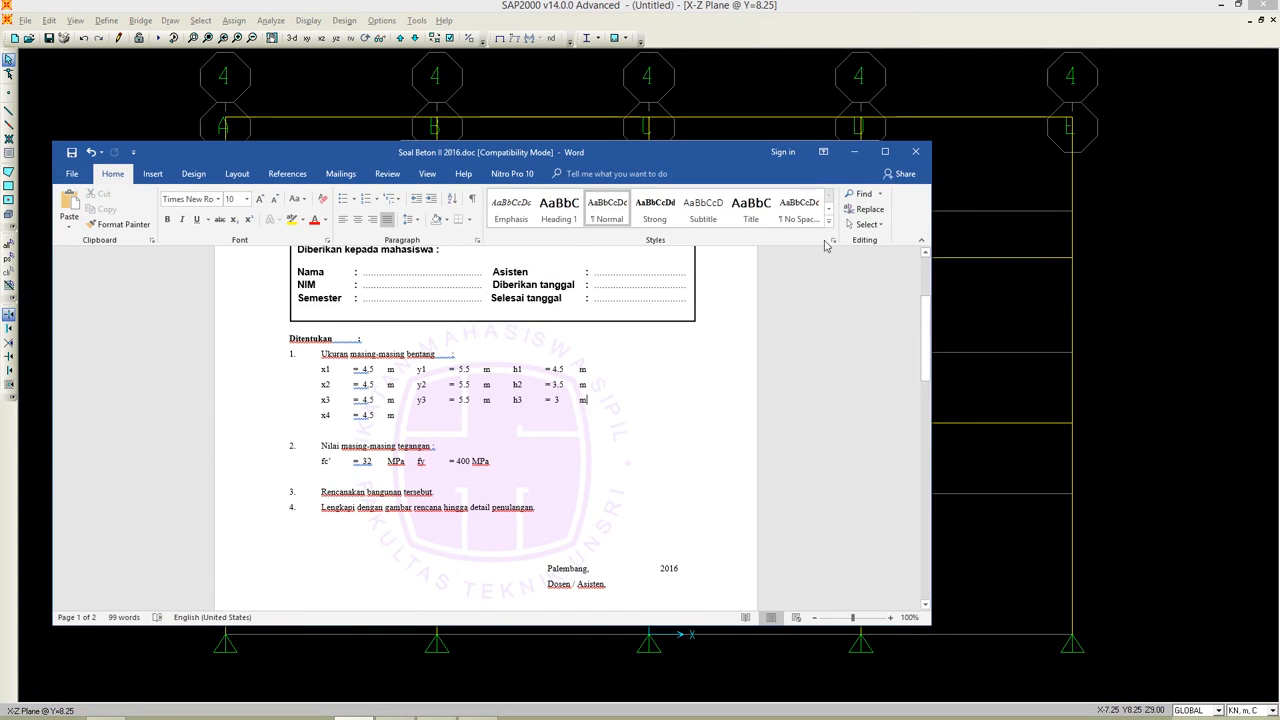
click(854, 151)
click(511, 511)
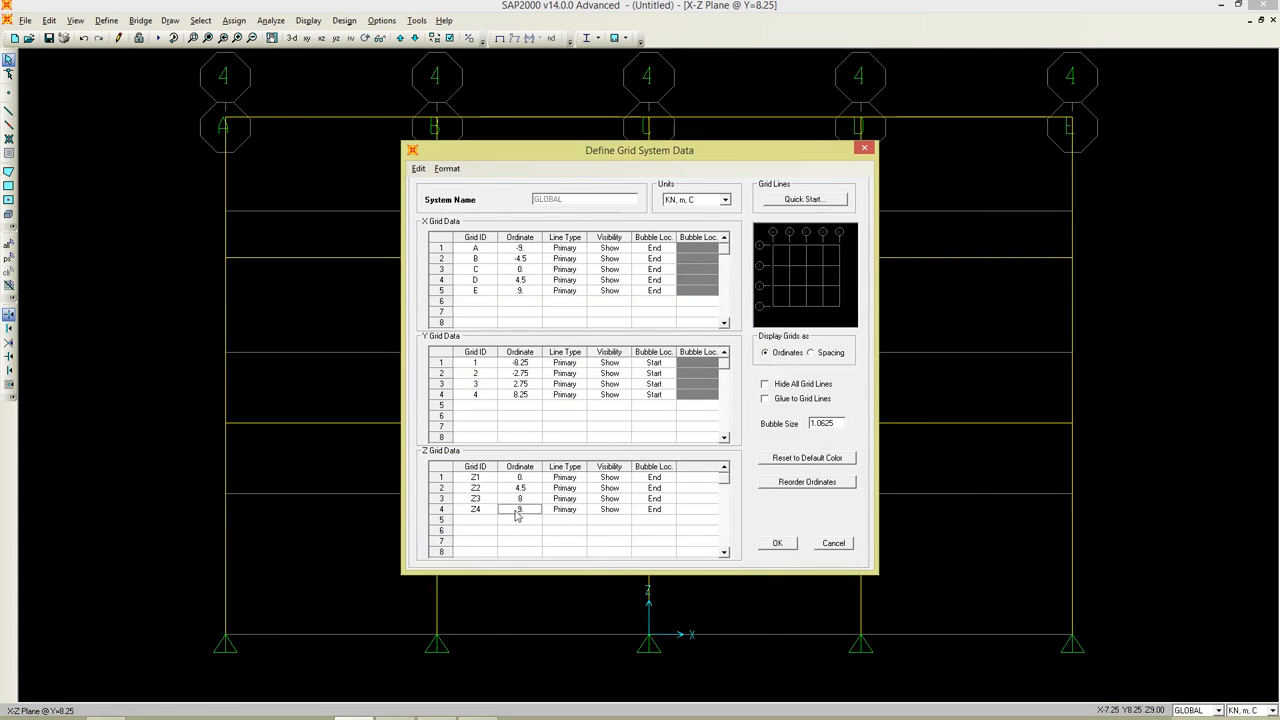
text(11)
key(Return)
click(777, 544)
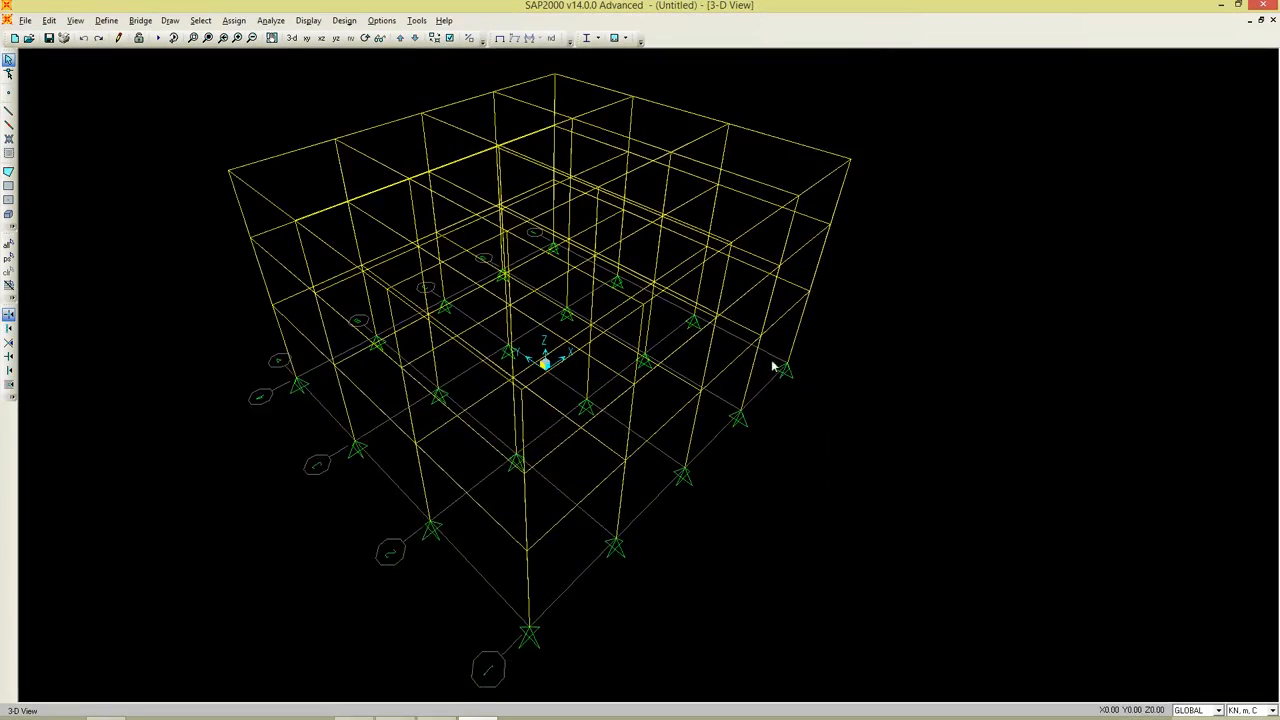
Step: Examine the whole frame in 3-D and compare it with the spans and story heights in the Word assignment
scroll(773, 366, up, 1)
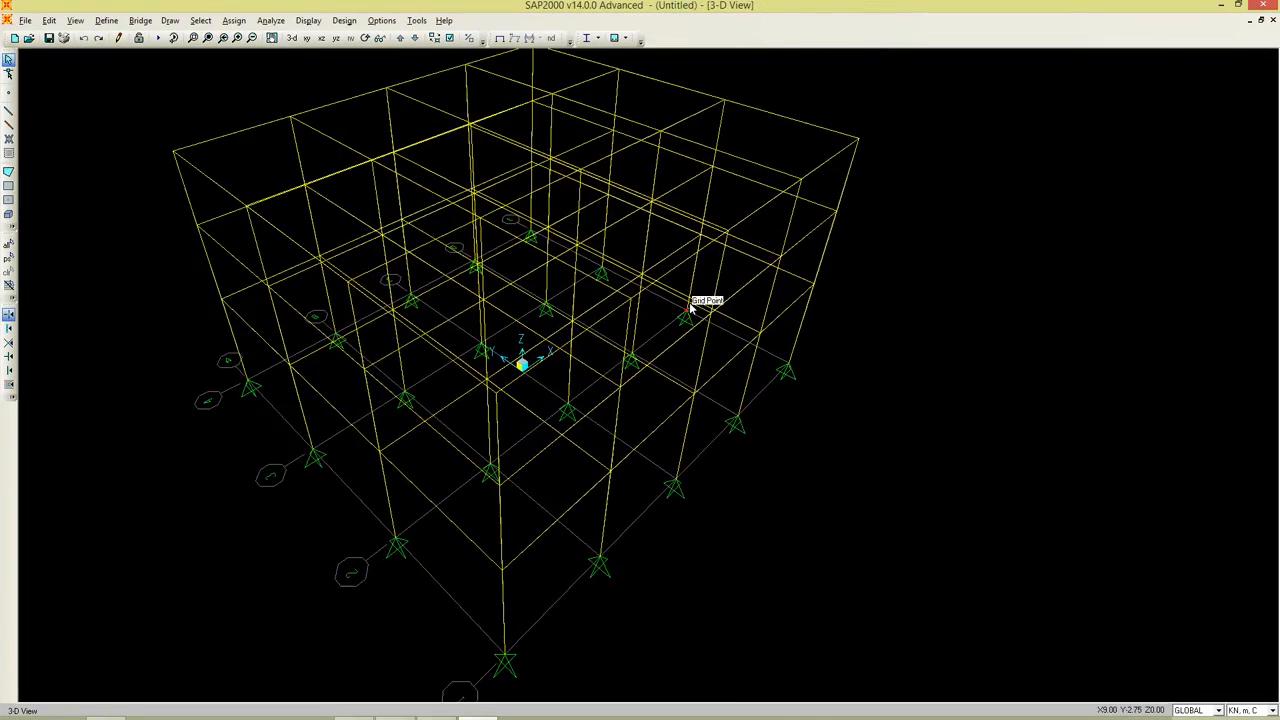
middle_drag(184, 208, 346, 230)
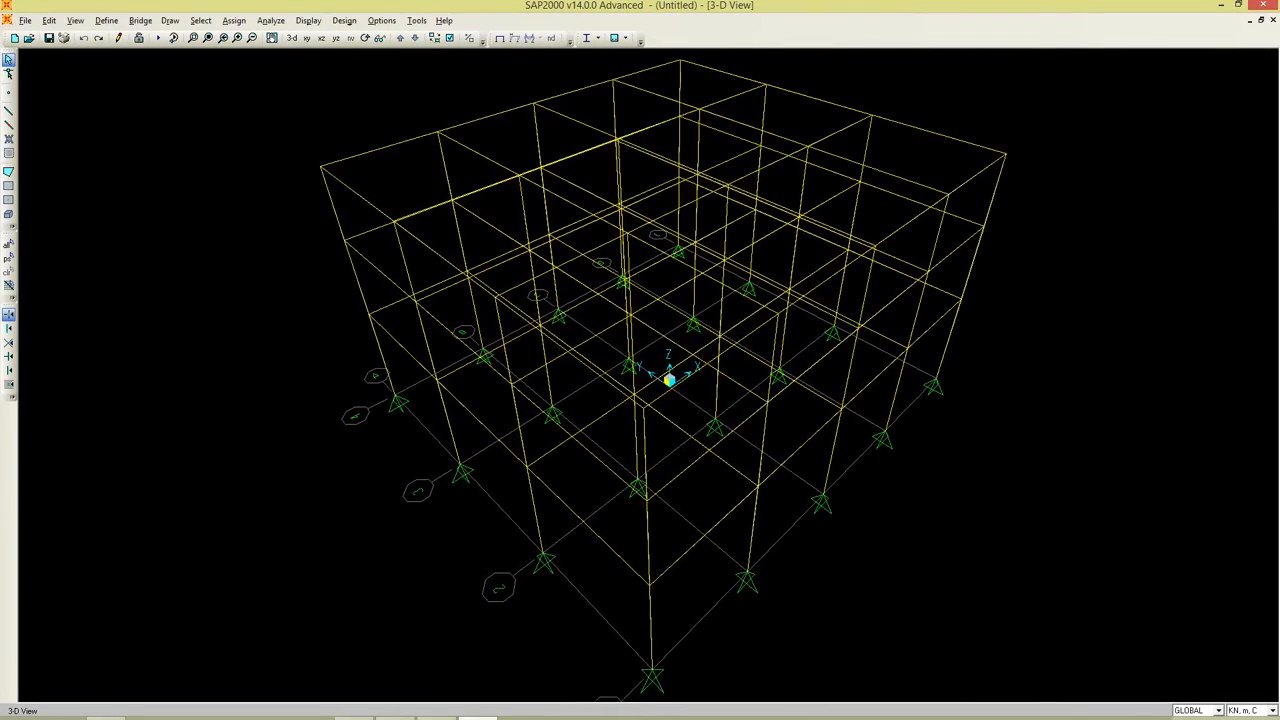
scroll(347, 231, down, 1)
scroll(443, 264, down, 1)
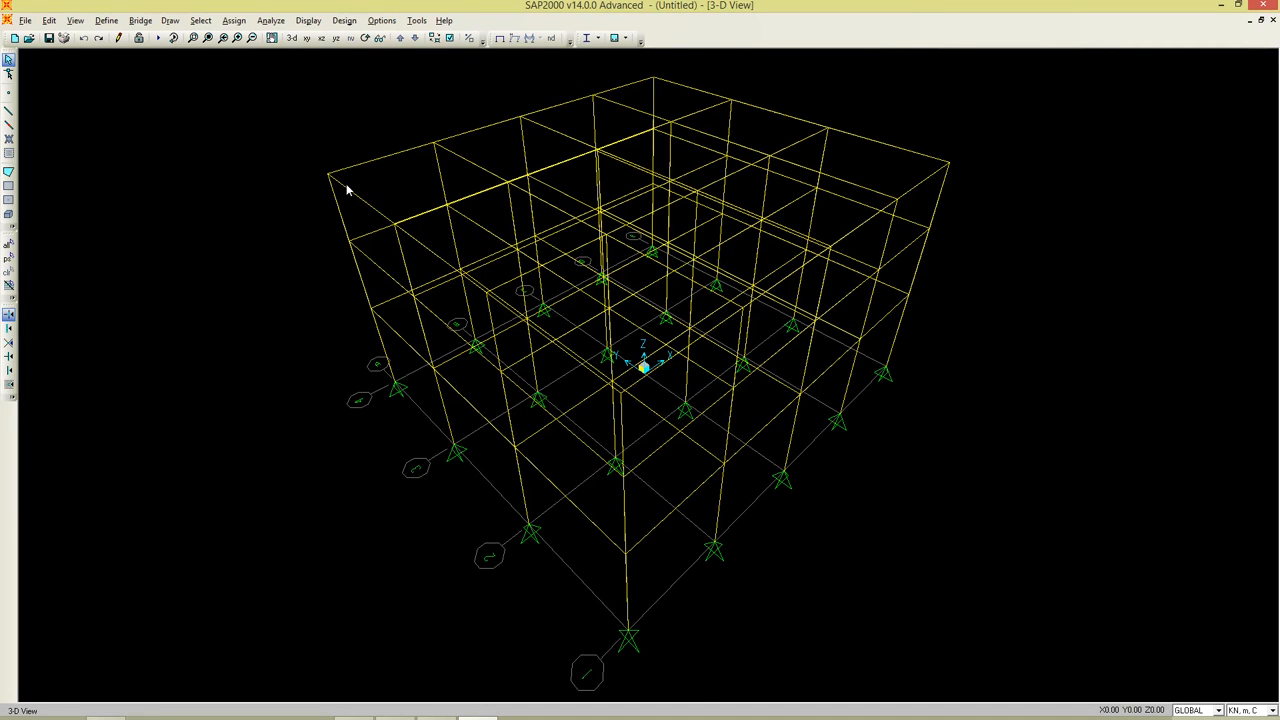
scroll(430, 200, down, 1)
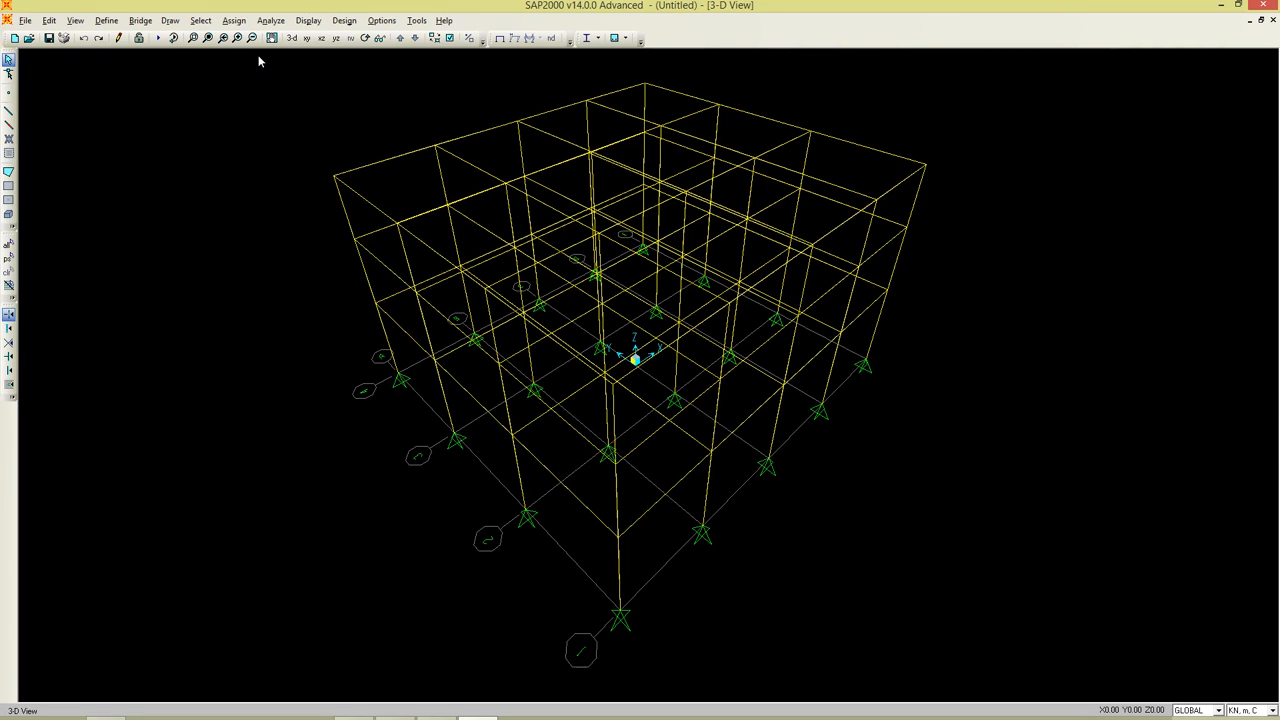
mouse_move(291, 717)
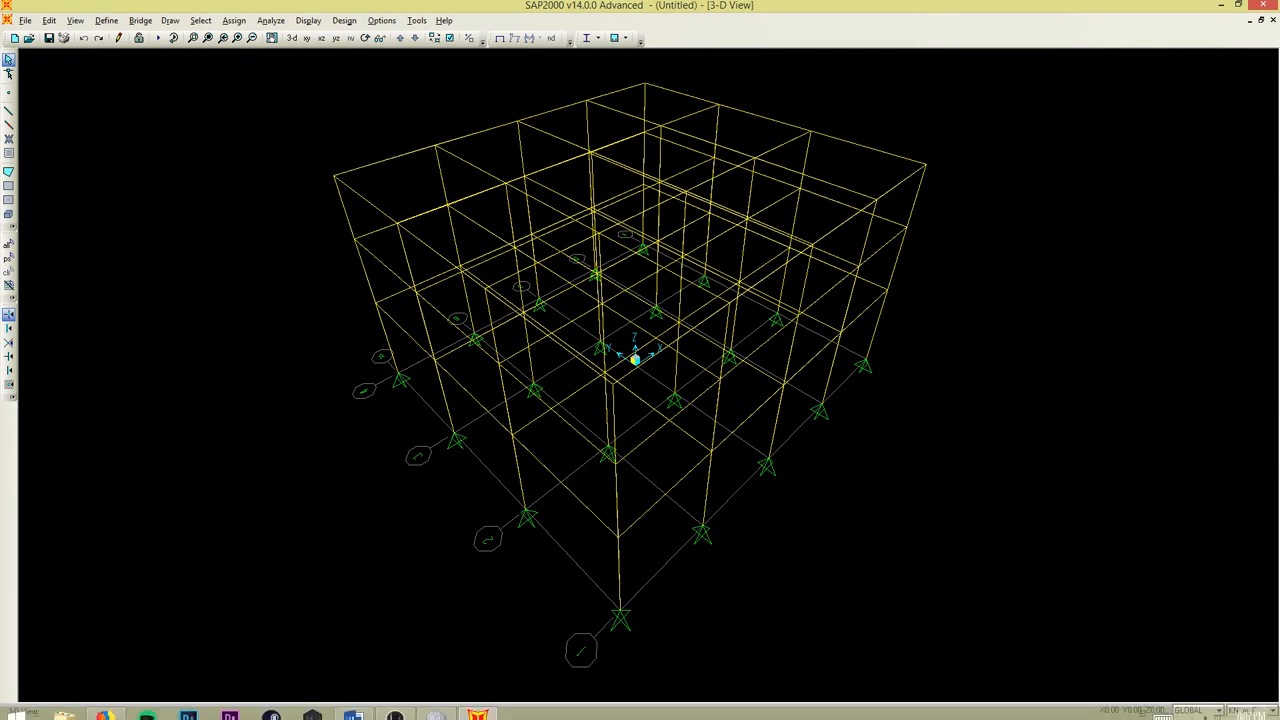
click(352, 705)
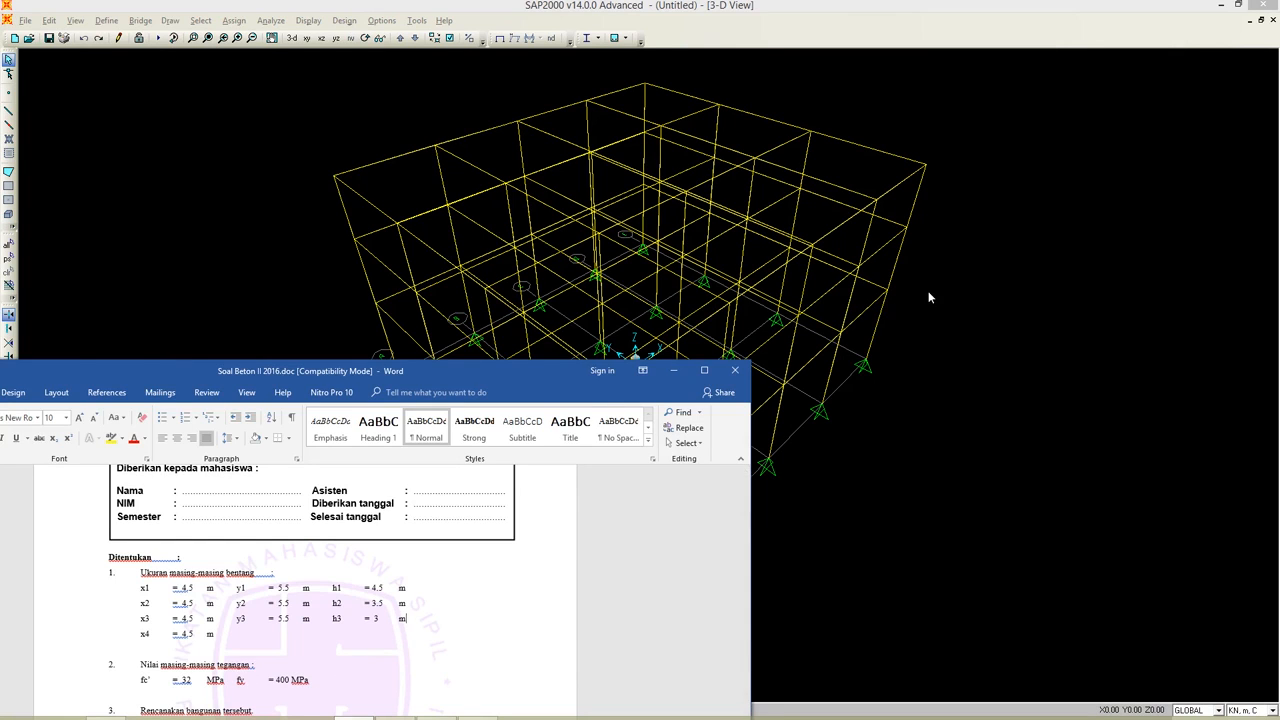
click(673, 370)
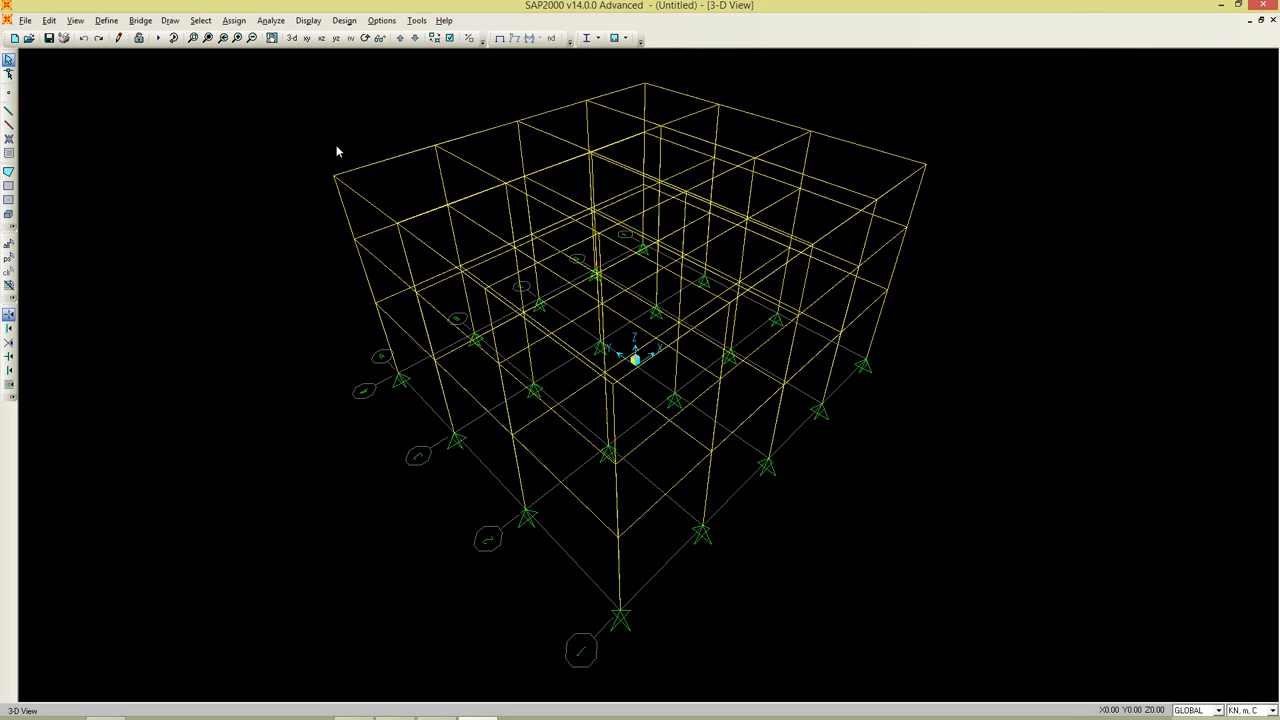
scroll(356, 176, down, 2)
scroll(237, 200, up, 1)
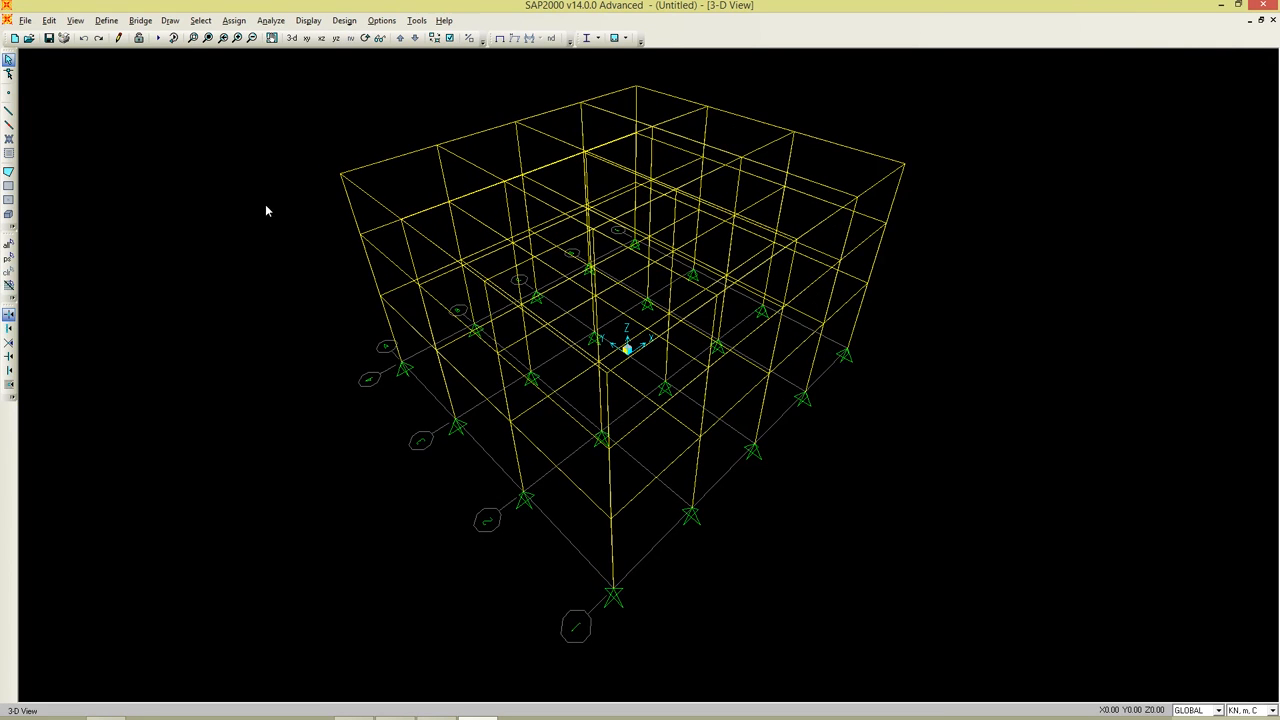